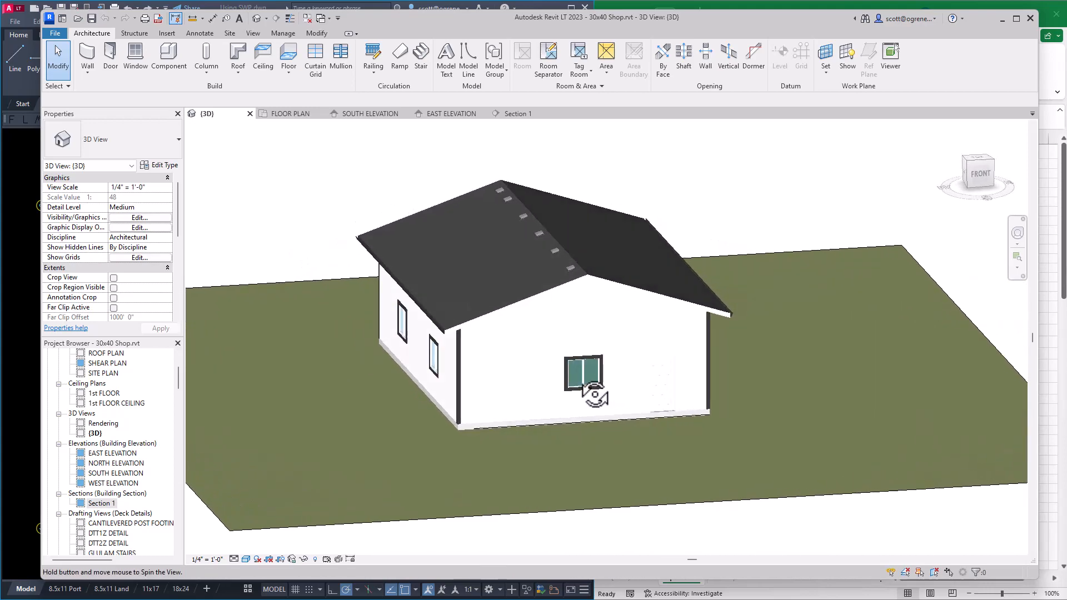
# Orbit the 3D shop model to examine its roof, windows and door openings from every side
pyautogui.keyDown('shift'); pyautogui.moveTo(792, 347); pyautogui.dragTo(704, 358, button='middle'); pyautogui.keyUp('shift')
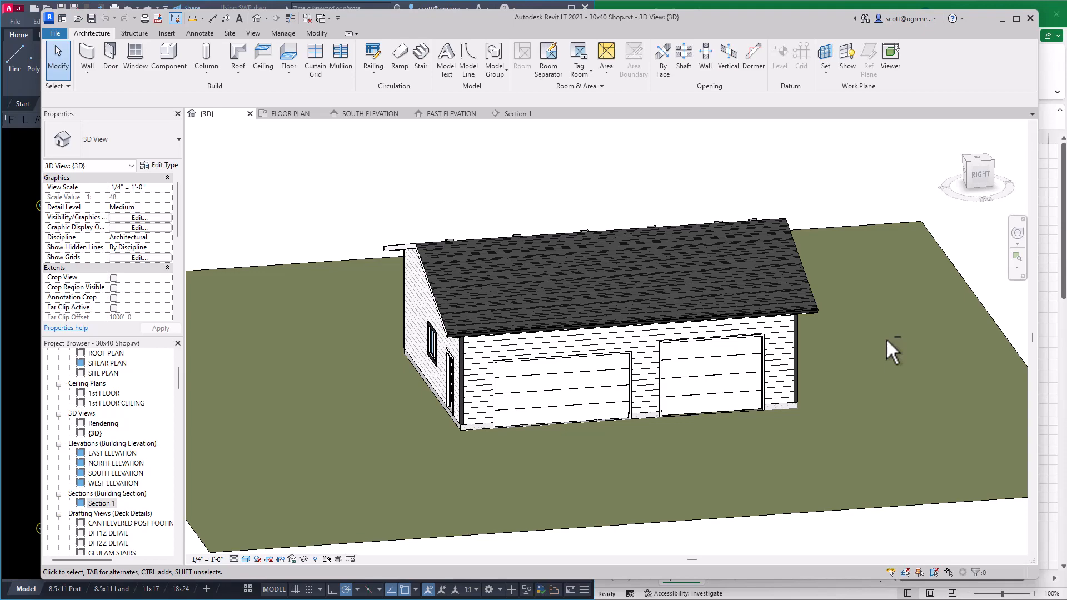
pyautogui.keyDown('shift'); pyautogui.moveTo(885, 340); pyautogui.dragTo(800, 350, button='middle'); pyautogui.keyUp('shift')
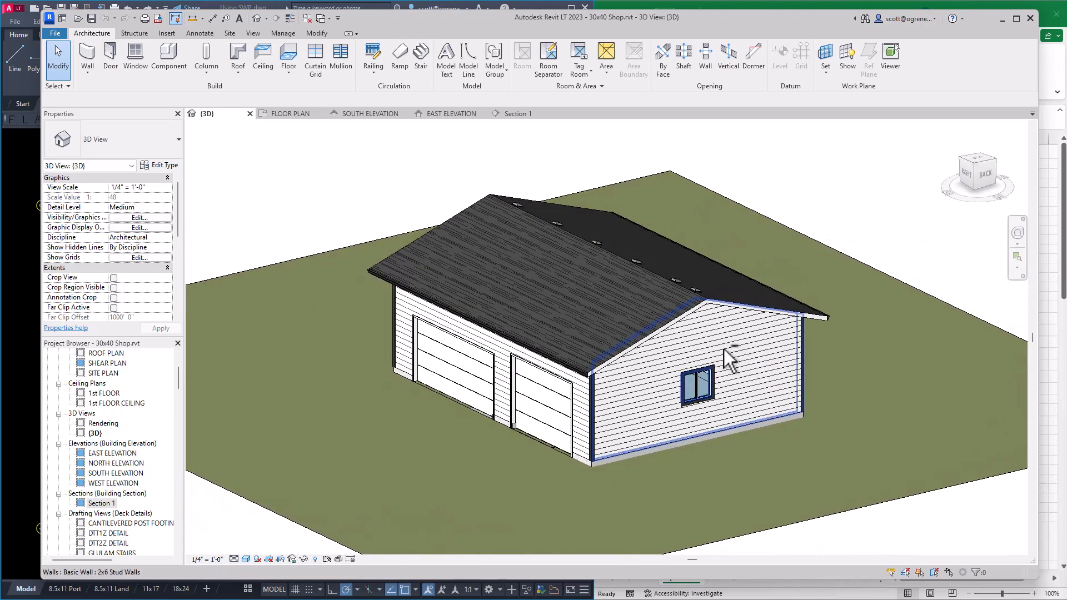
pyautogui.keyDown('shift'); pyautogui.moveTo(883, 350); pyautogui.dragTo(679, 365, button='middle'); pyautogui.keyUp('shift')
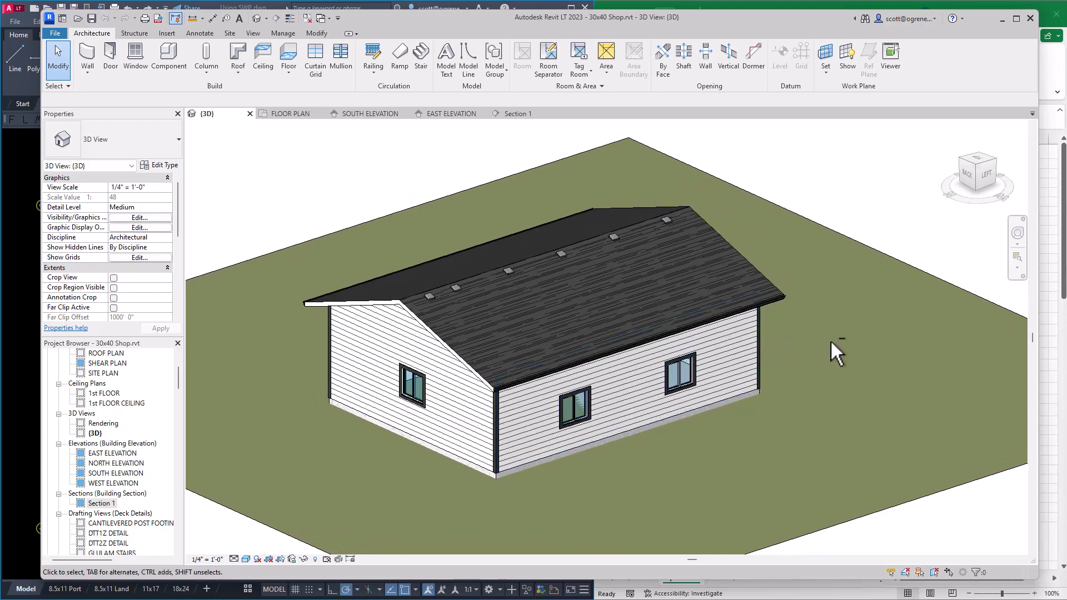
pyautogui.keyDown('shift'); pyautogui.moveTo(822, 350); pyautogui.dragTo(692, 370, button='middle'); pyautogui.keyUp('shift')
pyautogui.keyDown('shift'); pyautogui.moveTo(814, 325); pyautogui.dragTo(660, 327, button='middle'); pyautogui.keyUp('shift')
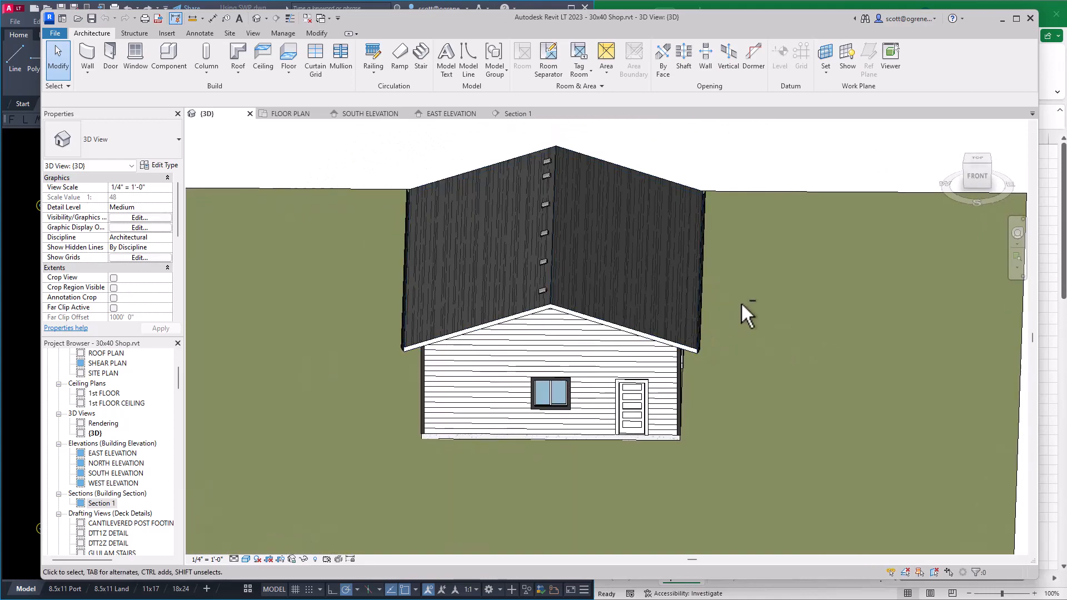
pyautogui.keyDown('shift'); pyautogui.moveTo(741, 304); pyautogui.dragTo(681, 305, button='middle'); pyautogui.keyUp('shift')
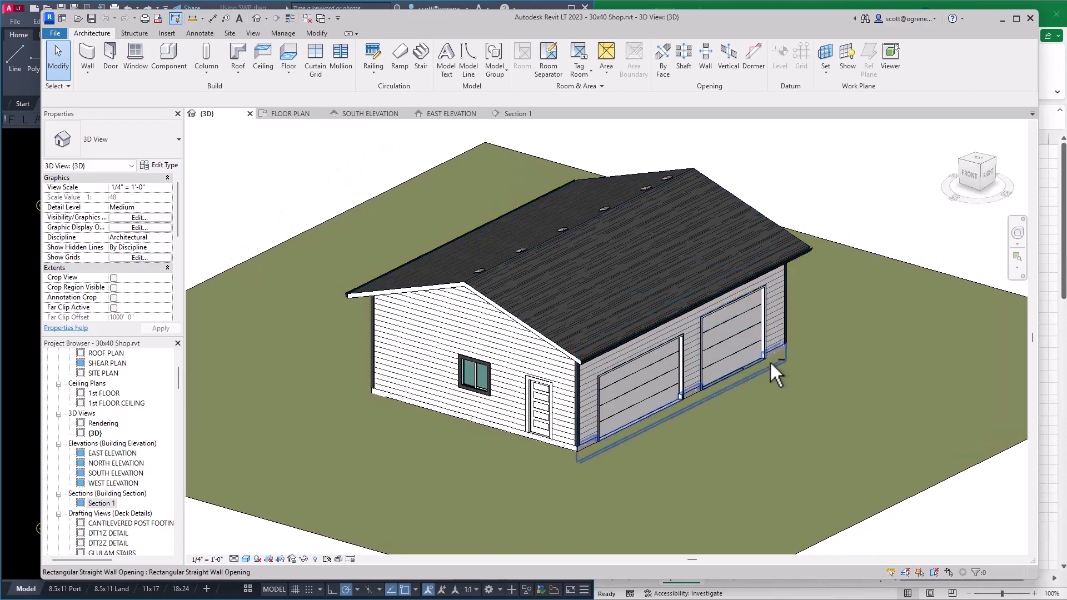
pyautogui.keyDown('shift'); pyautogui.moveTo(766, 396); pyautogui.dragTo(765, 398, button='middle'); pyautogui.keyUp('shift')
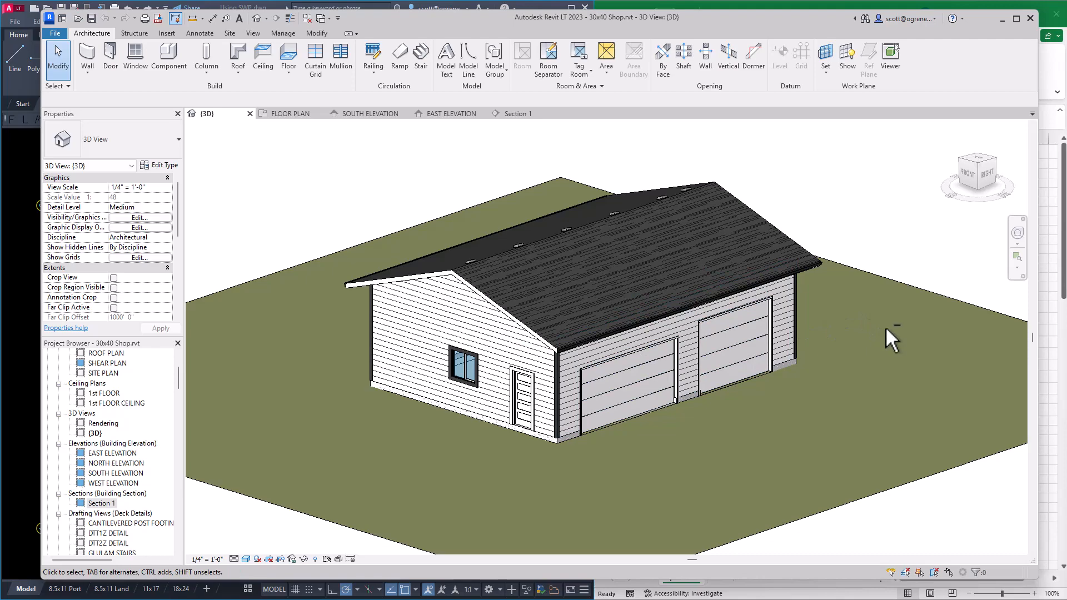
pyautogui.keyDown('shift'); pyautogui.moveTo(906, 327); pyautogui.dragTo(836, 365, button='middle'); pyautogui.keyUp('shift')
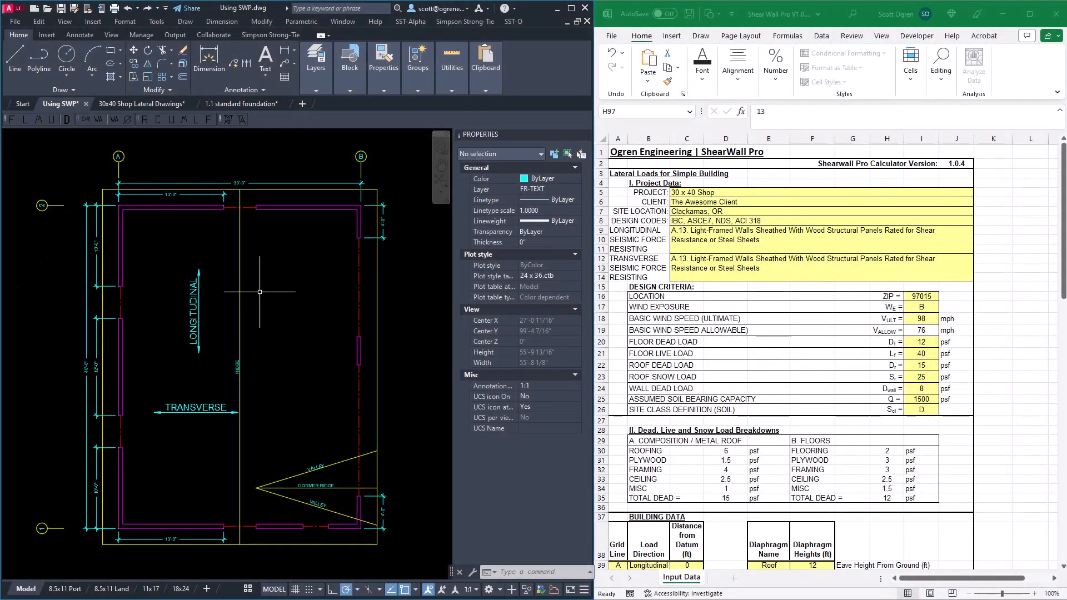
# Switch to the shearwall spreadsheet and review its project data, building data and roof gable settings
pyautogui.scroll(-3, 732, 211)
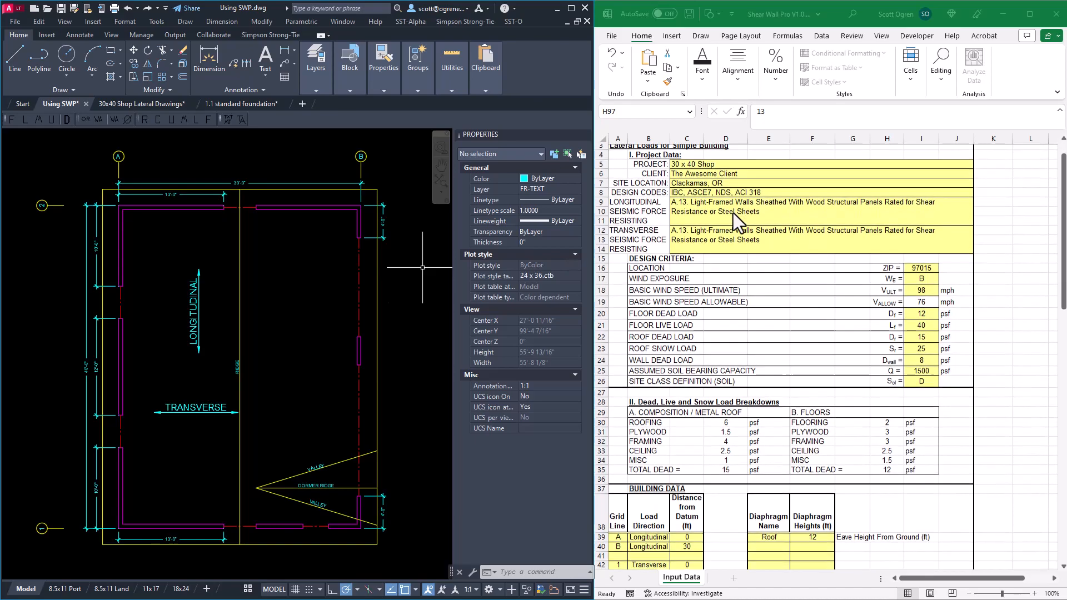
pyautogui.scroll(-6, 776, 267)
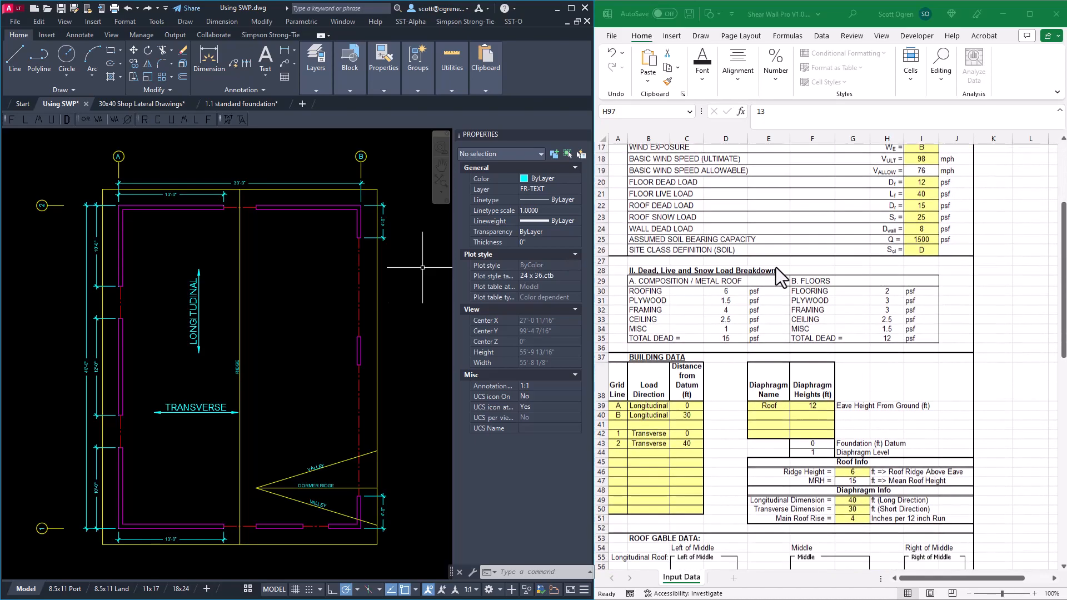
pyautogui.scroll(-5, 778, 272)
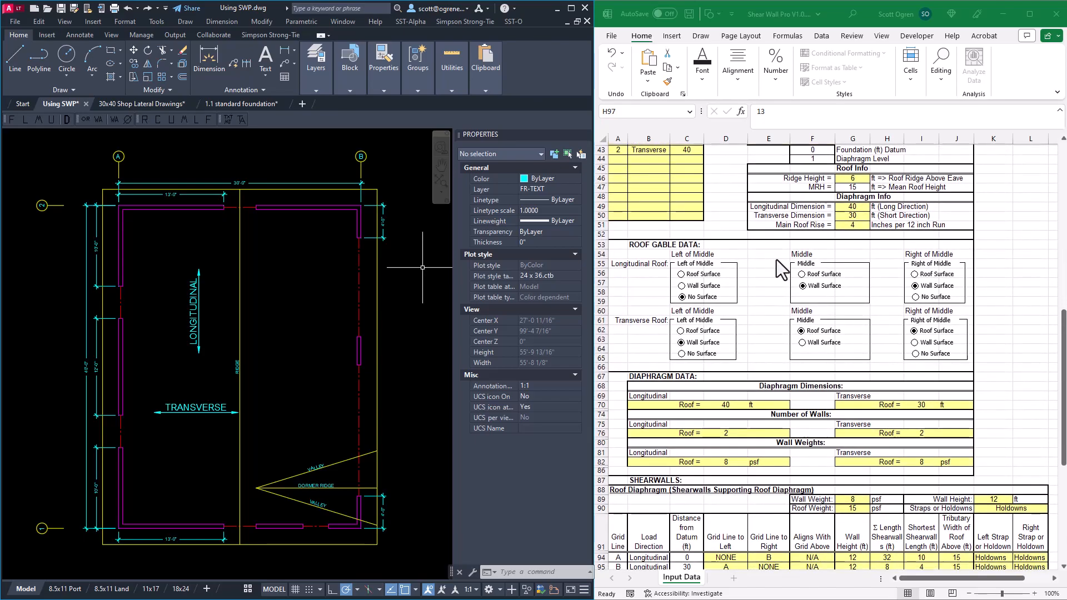
pyautogui.scroll(-3, 775, 259)
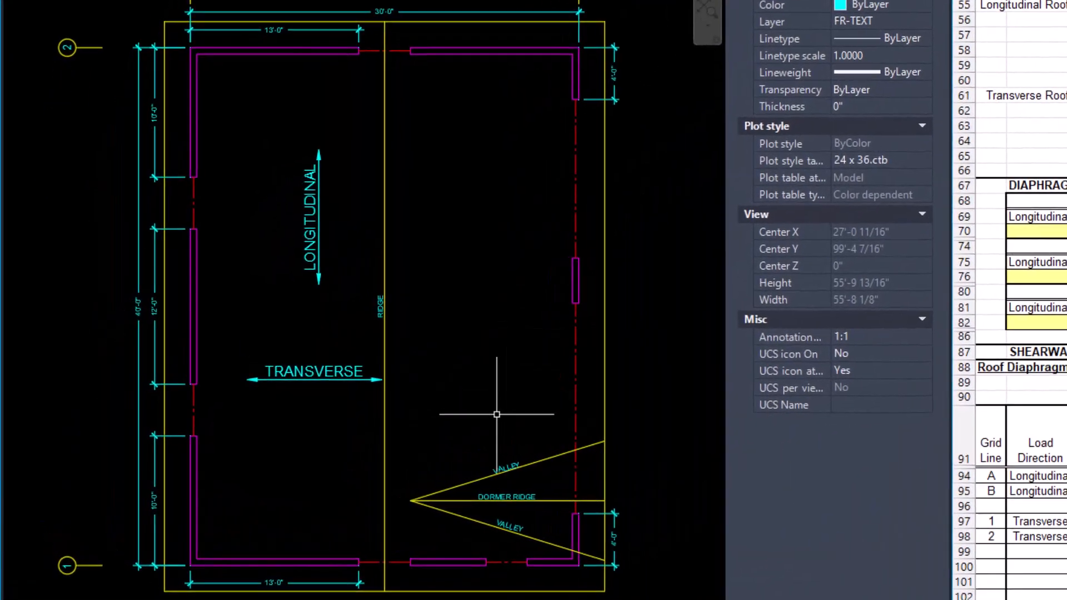
# Erase the dormer ridge, both valley lines and their labels from the floor plan drawing
pyautogui.click(388, 421)
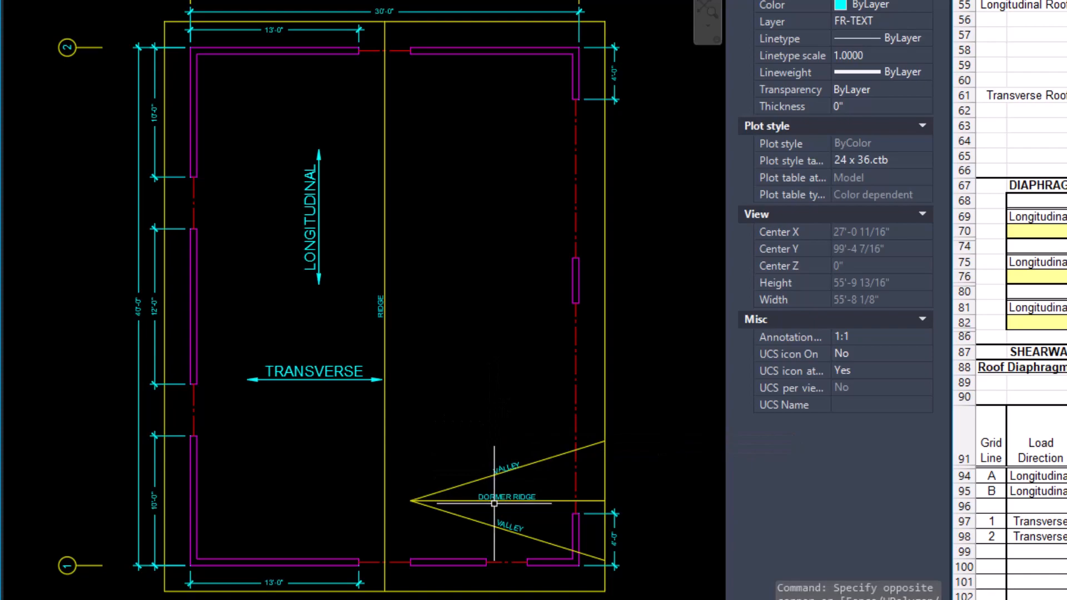
pyautogui.write('e')
pyautogui.press('Return')
pyautogui.click(506, 536)
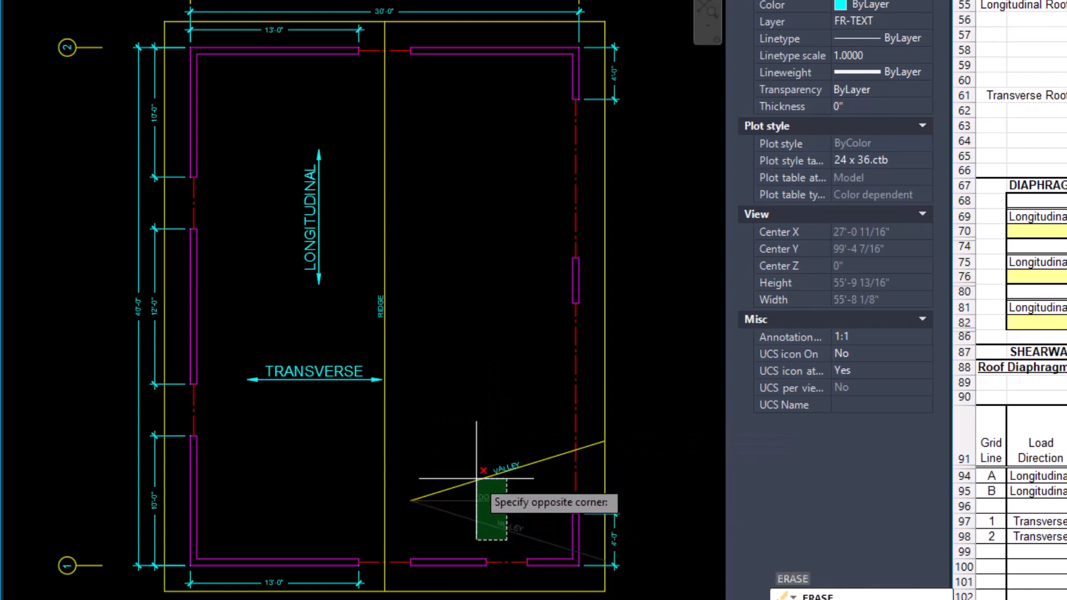
pyautogui.click(411, 401)
pyautogui.press('Return')
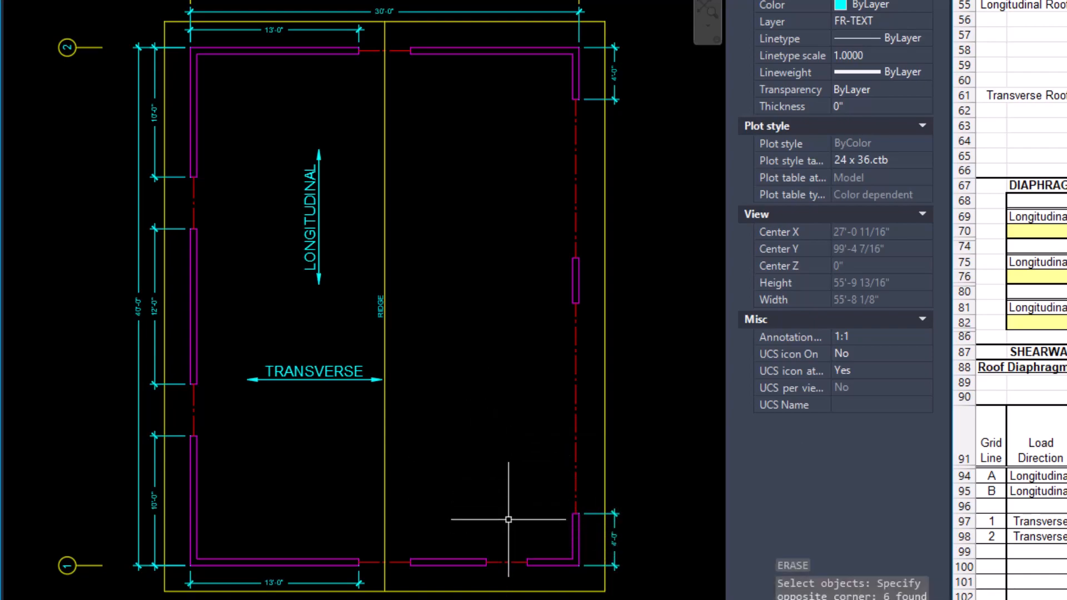
# Erase the dormer outline and its hatches from the right half of the longitudinal roof gable elevation
pyautogui.moveTo(508, 521); pyautogui.dragTo(507, 107, button='middle')
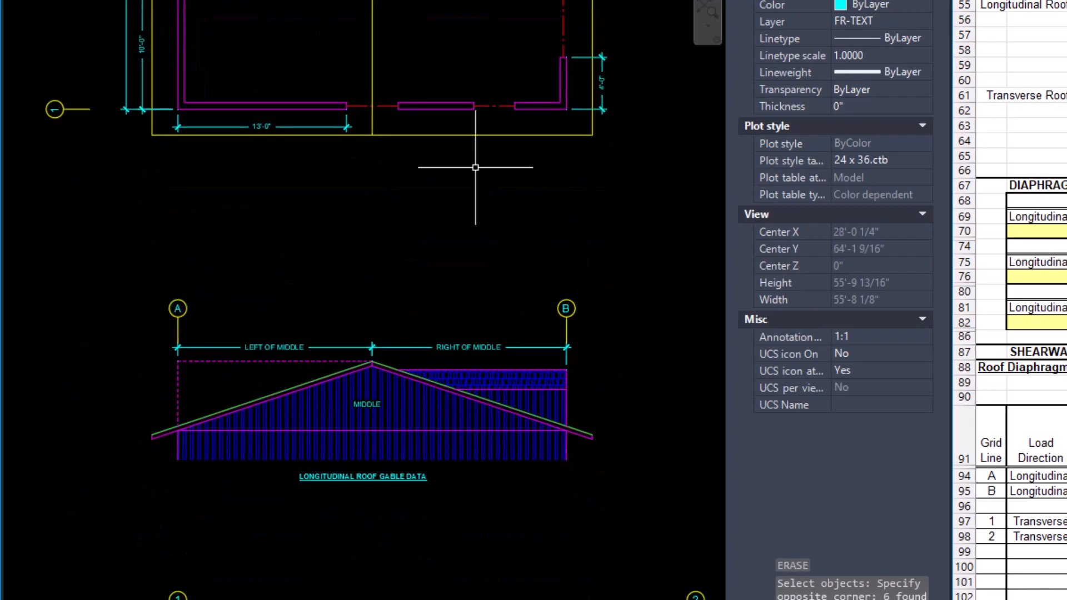
pyautogui.moveTo(471, 213); pyautogui.dragTo(414, 0, button='middle')
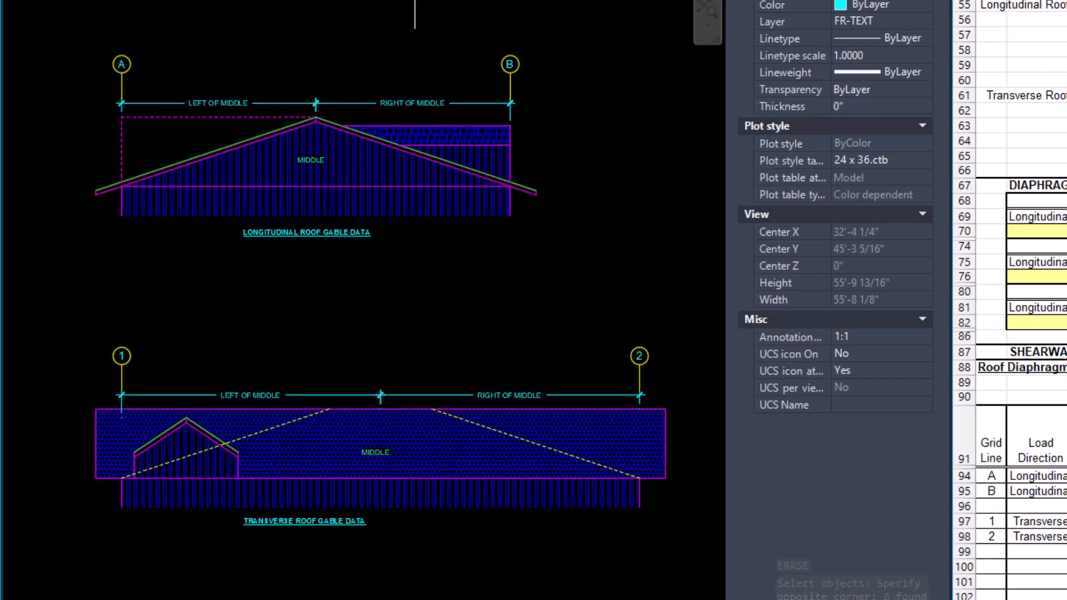
pyautogui.click(473, 118)
pyautogui.click(465, 148)
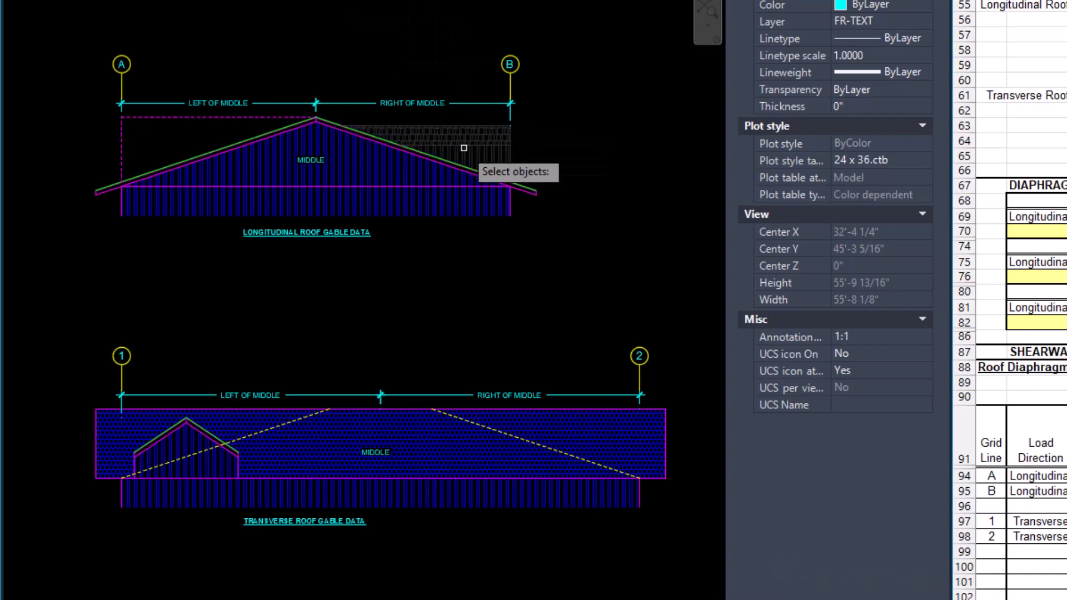
pyautogui.press('Return')
pyautogui.click(466, 185)
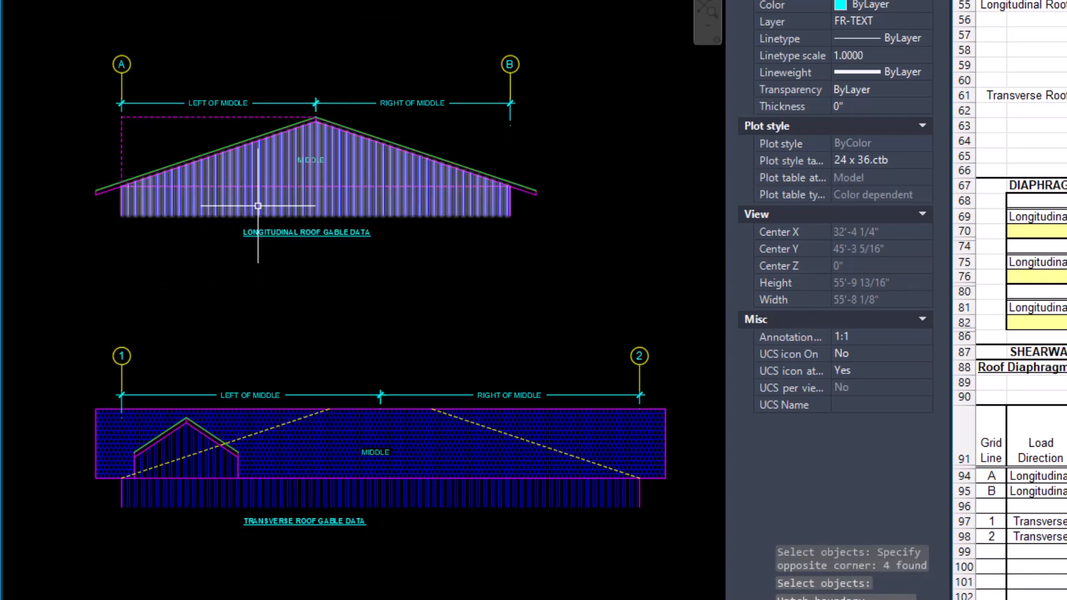
# Erase the dormer's sloped roof lines, ridge line and wall hatch from the transverse roof gable elevation
pyautogui.scroll(6, 186, 429)
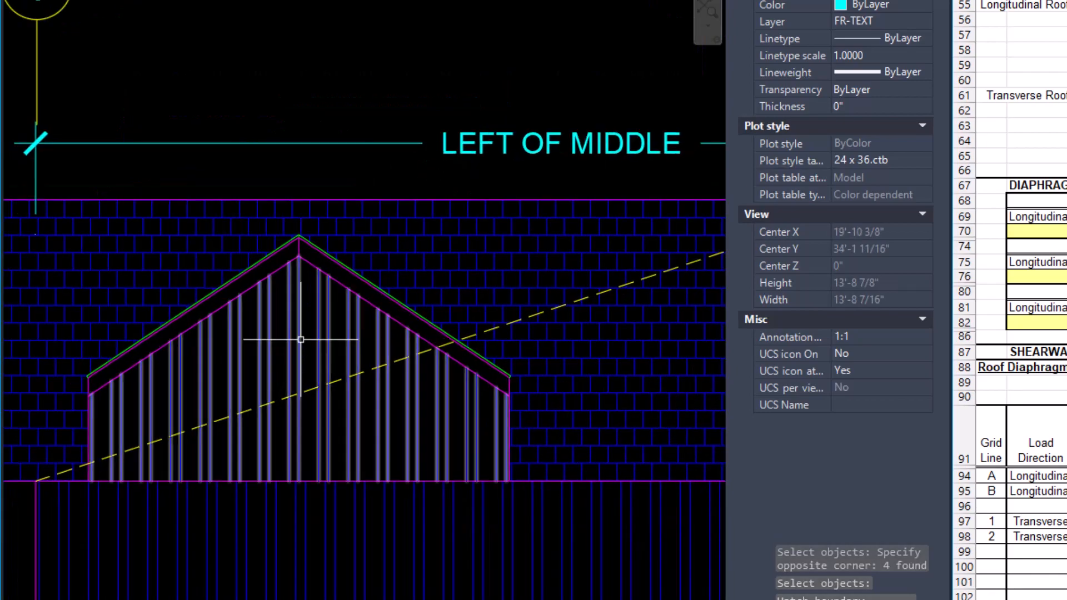
pyautogui.click(261, 225)
pyautogui.click(357, 298)
pyautogui.scroll(4, 319, 250)
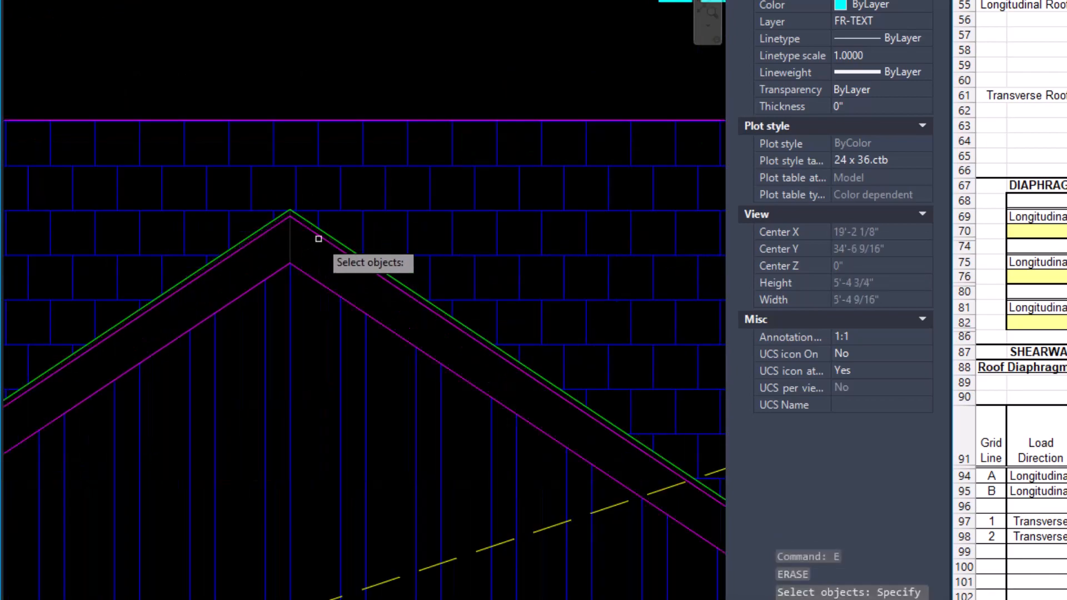
pyautogui.click(323, 229)
pyautogui.click(326, 237)
pyautogui.click(310, 274)
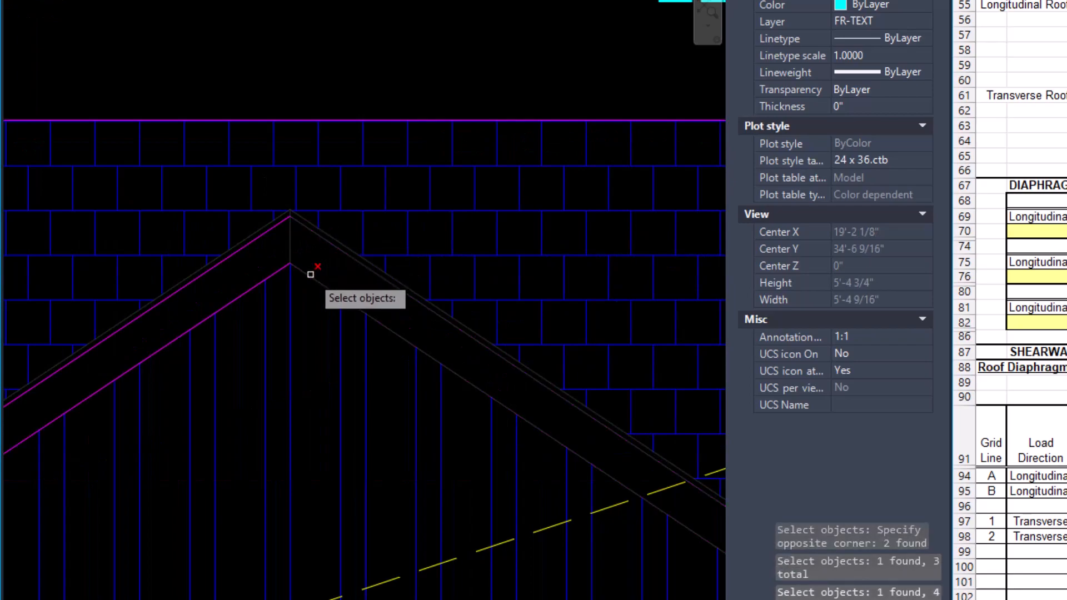
pyautogui.click(309, 273)
pyautogui.click(277, 276)
pyautogui.click(255, 240)
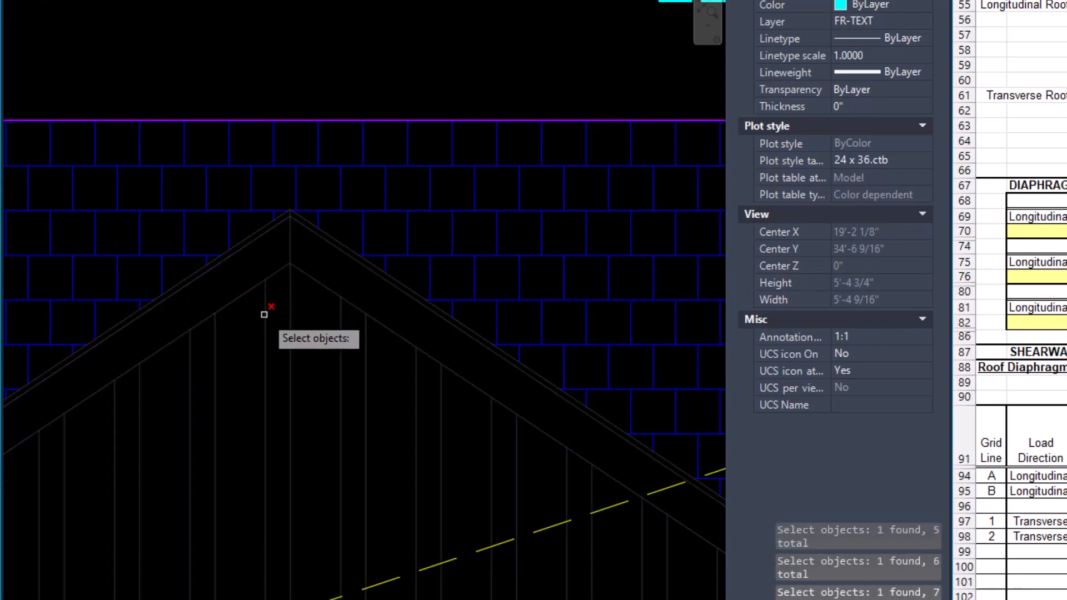
pyautogui.click(266, 321)
pyautogui.scroll(-4, 326, 257)
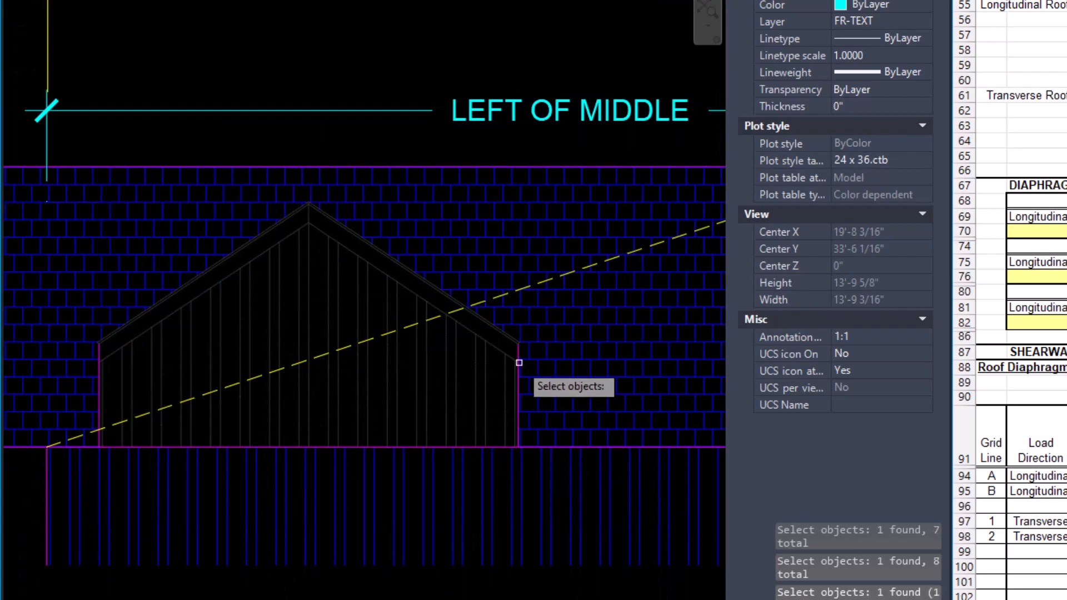
pyautogui.press('Return')
# Erase the two vertical side lines remaining from the dormer in the transverse roof gable elevation
pyautogui.press('Return')
pyautogui.scroll(4, 512, 369)
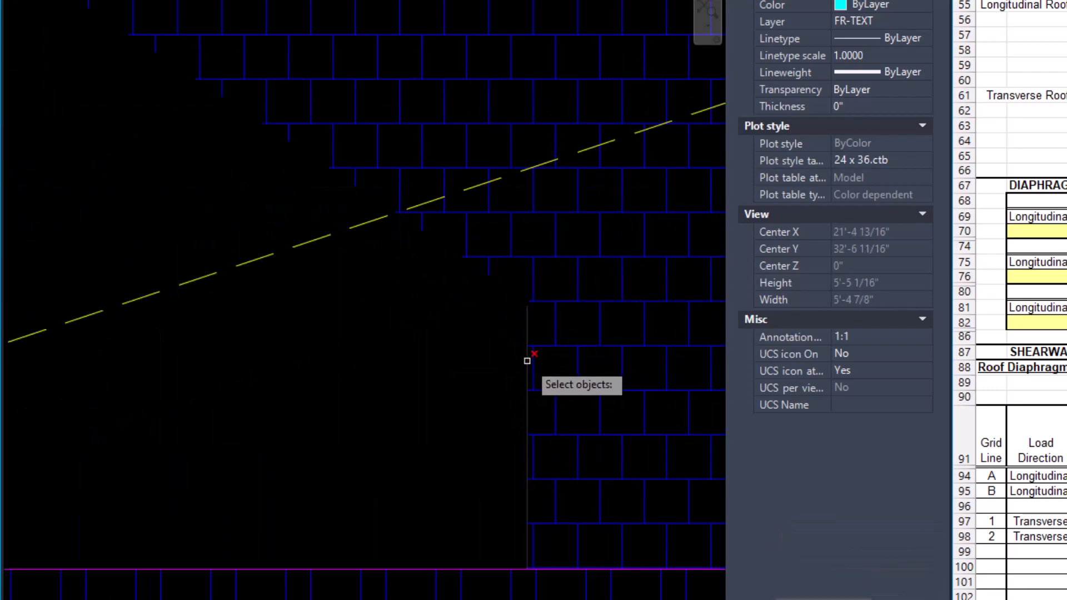
pyautogui.click(527, 362)
pyautogui.scroll(-4, 482, 378)
pyautogui.moveTo(378, 365); pyautogui.dragTo(526, 350, button='middle')
pyautogui.scroll(4, 313, 356)
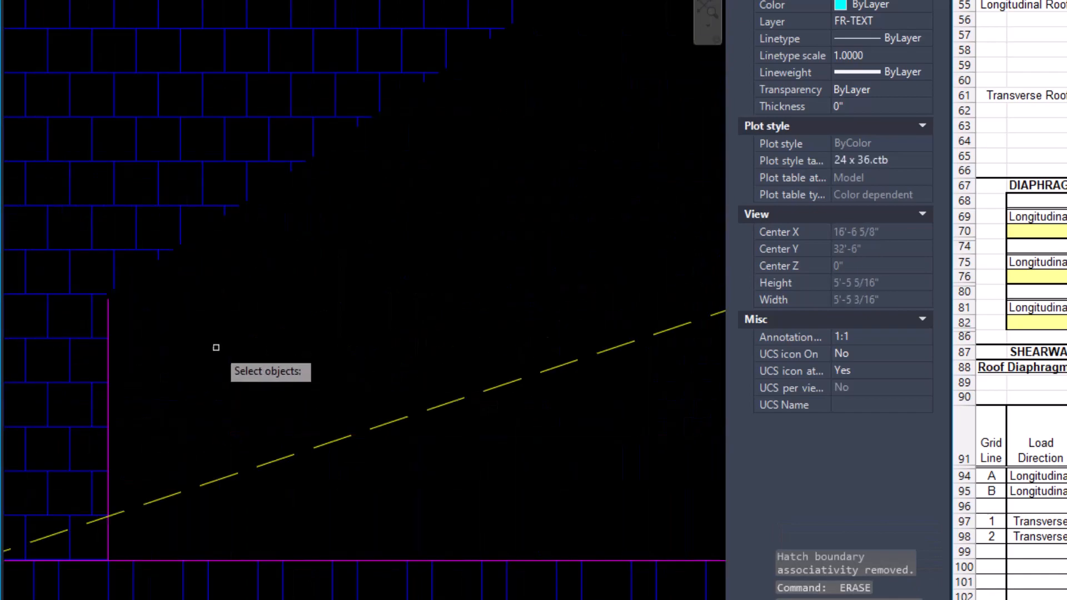
pyautogui.click(107, 354)
pyautogui.scroll(-6, 217, 360)
pyautogui.press('Return')
# Reshape the transverse roof hatch boundary to fill the opening left by the erased dormer
pyautogui.click(318, 311)
pyautogui.click(257, 274)
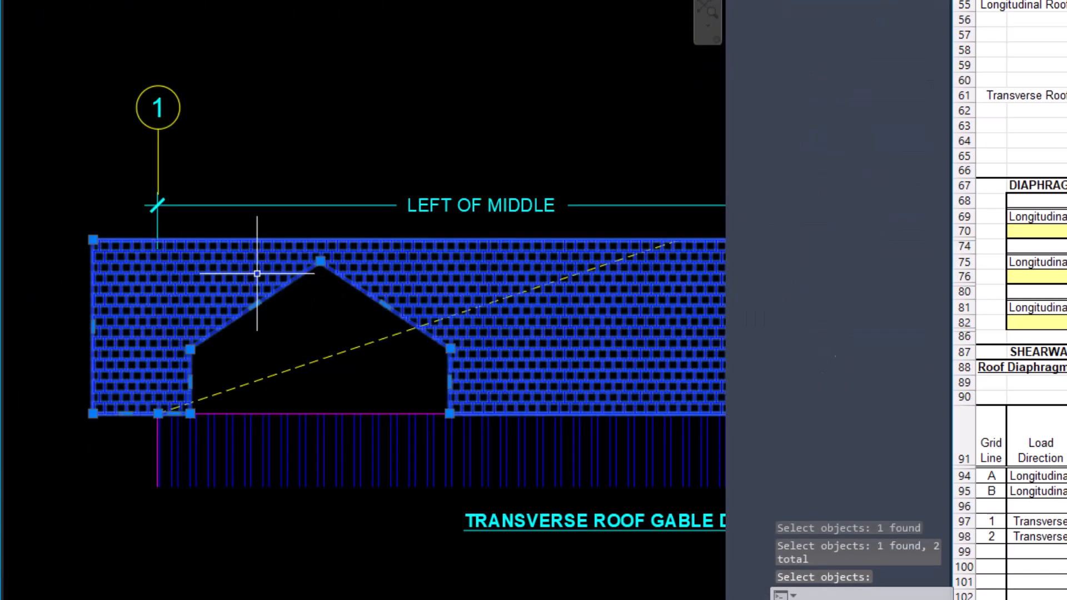
pyautogui.scroll(2, 188, 375)
pyautogui.click(190, 385)
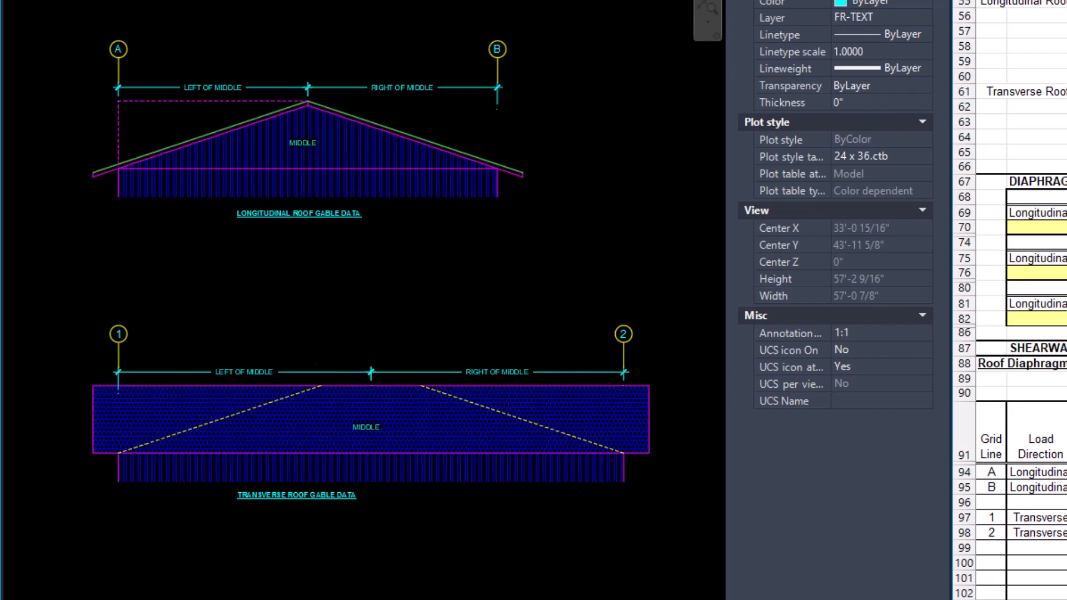
# Examine the spreadsheet's roof gable settings and the roof diaphragm shearwall and holdown data
pyautogui.click(1062, 518)
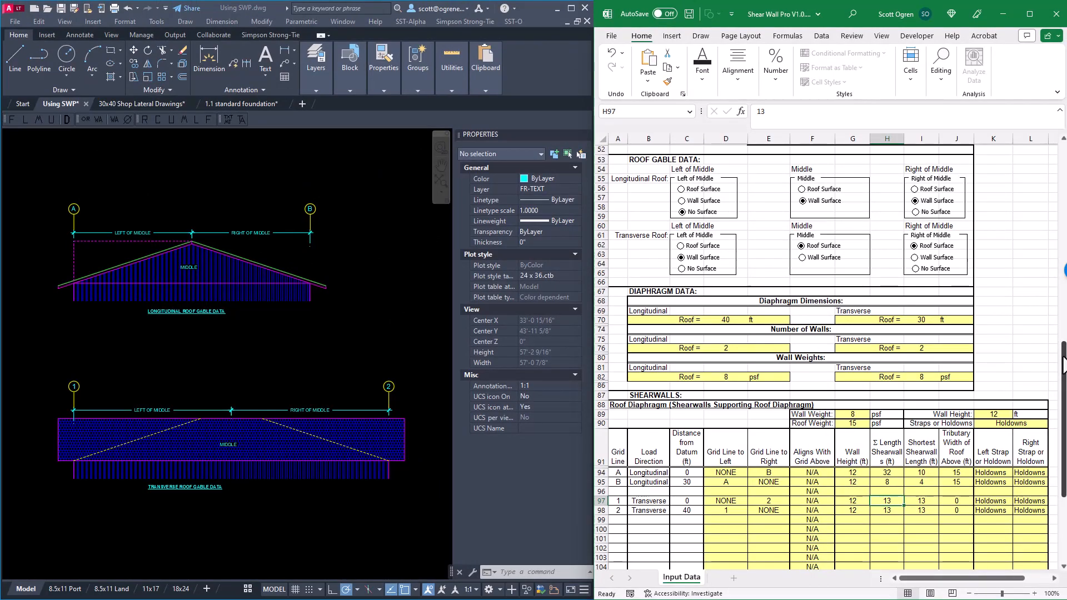
pyautogui.moveTo(1062, 365); pyautogui.dragTo(1063, 364)
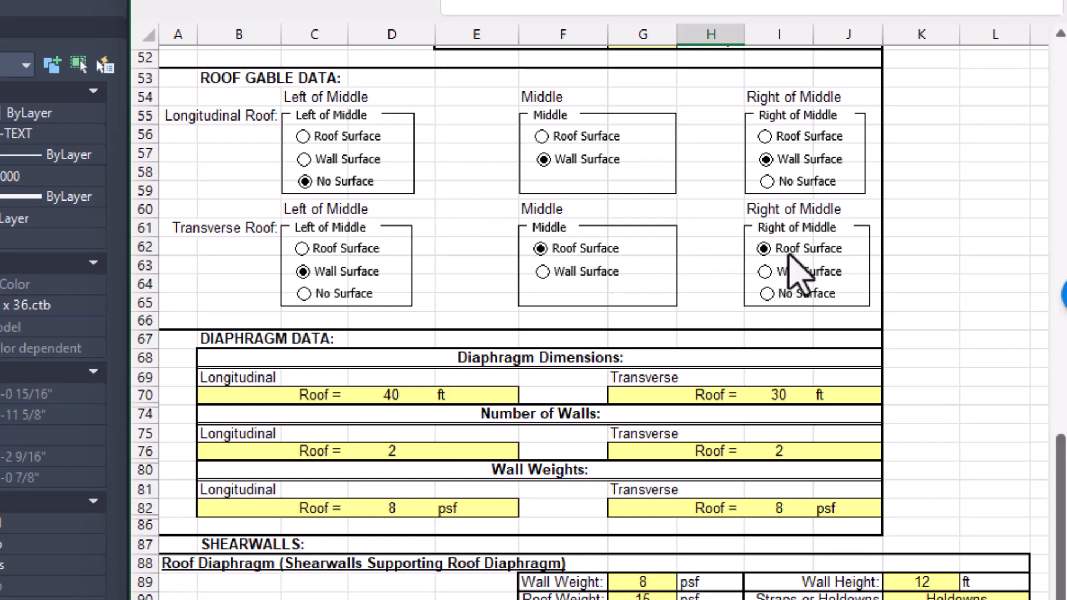
pyautogui.scroll(-10, 1034, 438)
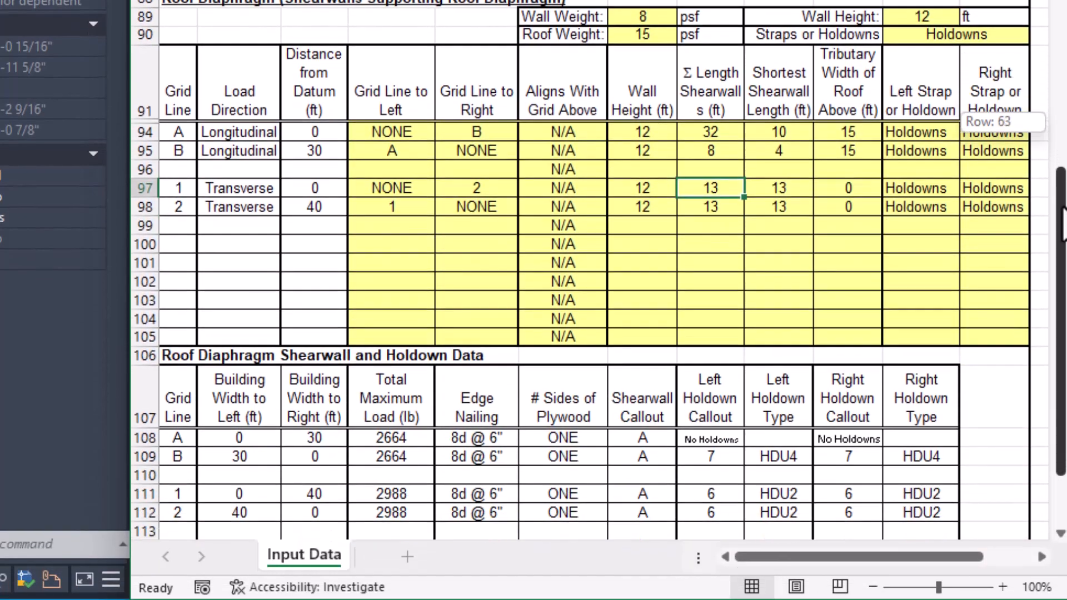
pyautogui.moveTo(1062, 222); pyautogui.dragTo(1063, 270)
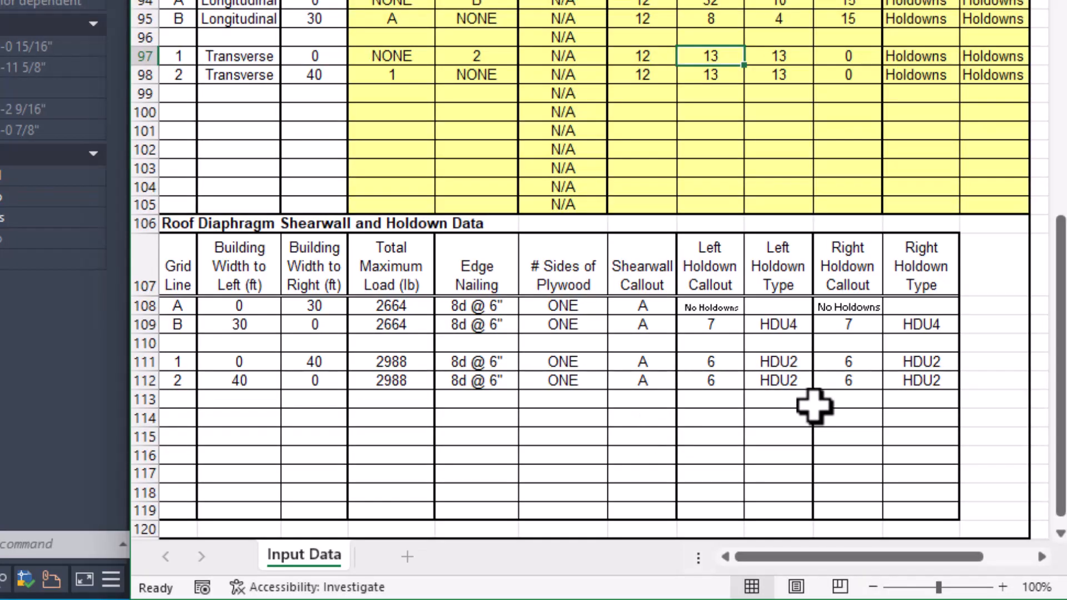
# Set longitudinal Right of Middle to No Surface and transverse Left of Middle to Roof Surface, and review the shearwall and holdown data
pyautogui.scroll(7, 589, 333)
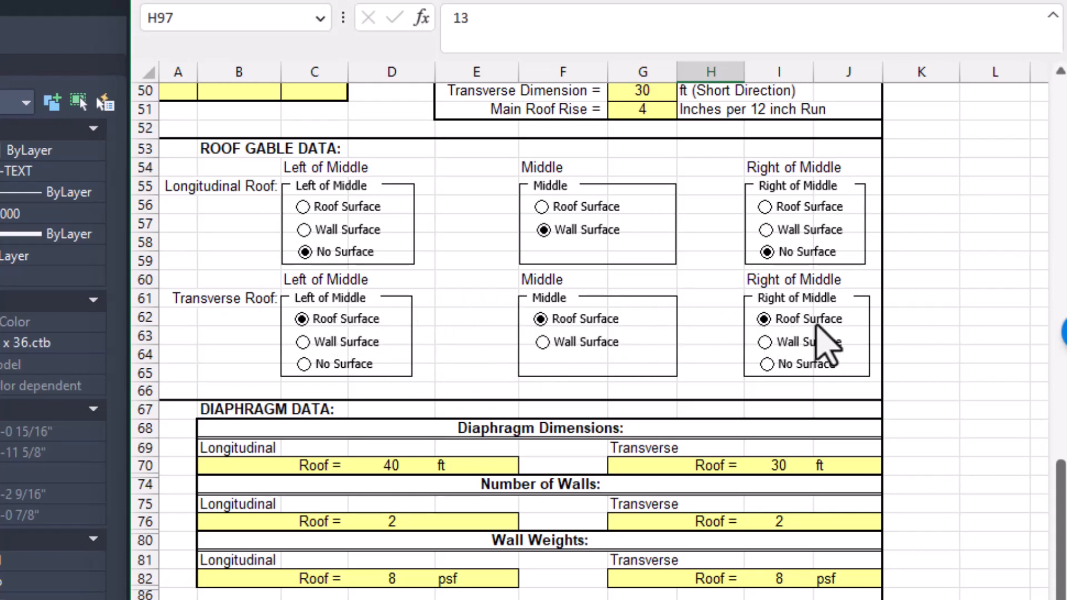
pyautogui.scroll(-5, 850, 441)
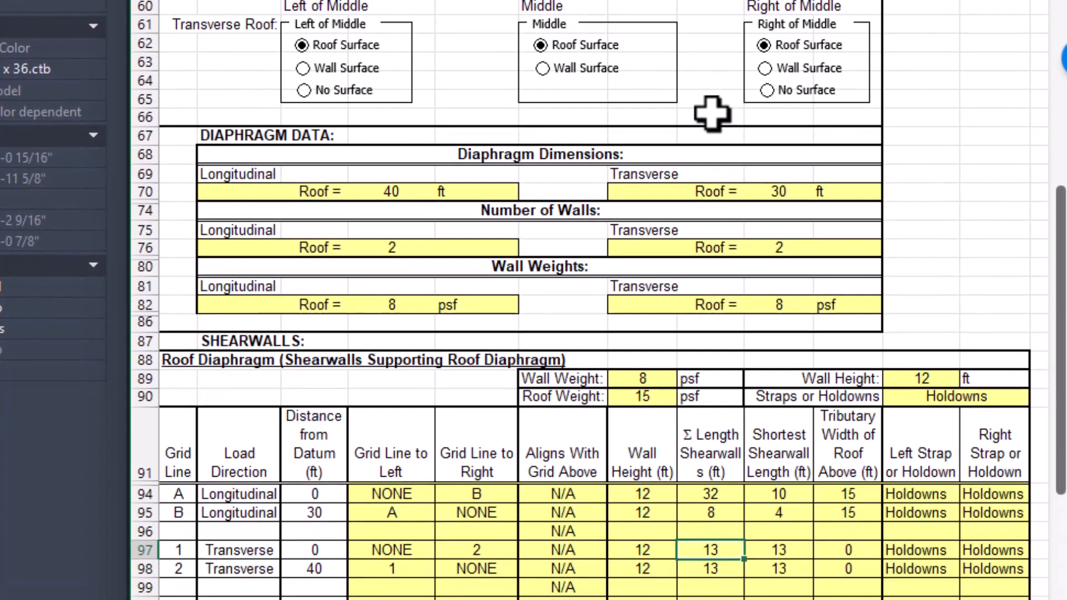
pyautogui.moveTo(1061, 137); pyautogui.dragTo(1062, 220)
pyautogui.moveTo(1060, 333); pyautogui.dragTo(1060, 355)
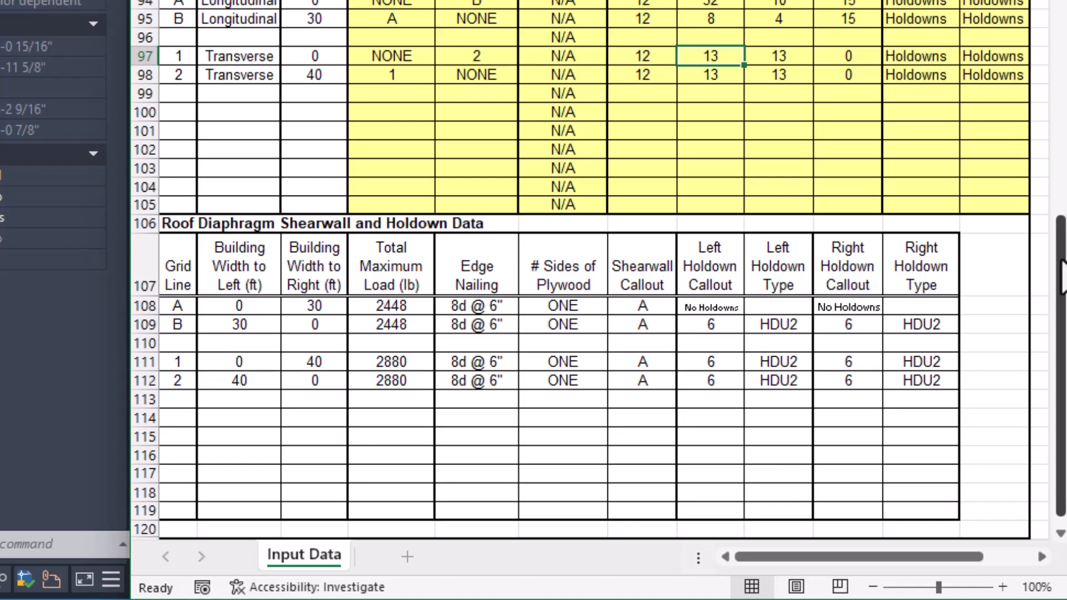
pyautogui.moveTo(1060, 263); pyautogui.dragTo(1057, 97)
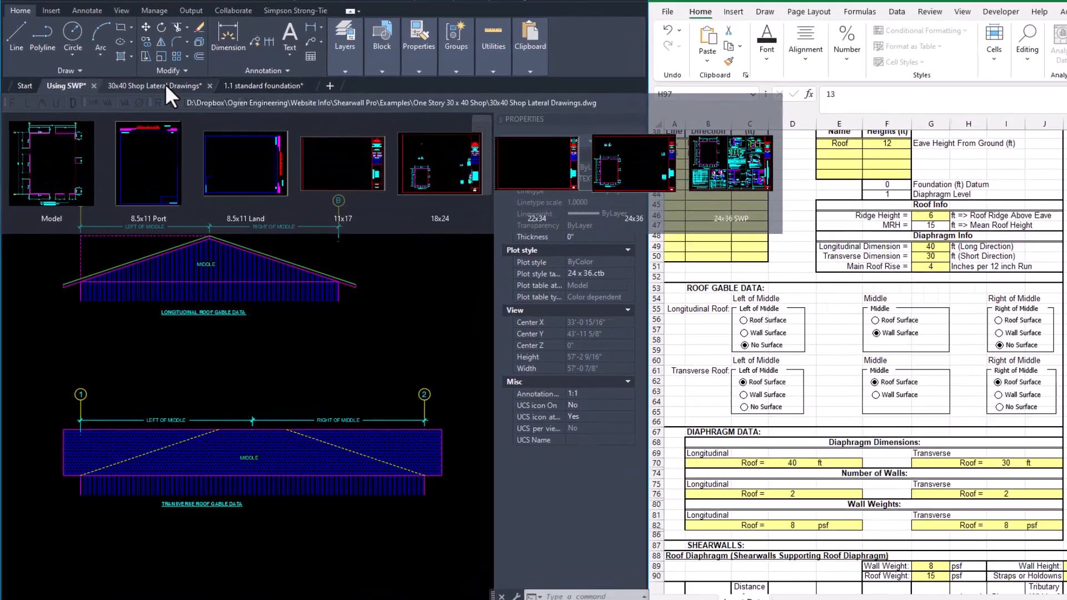
# Switch to the 30x40 Shop Lateral Drawings file and bring up the spreadsheet's roof diaphragm shearwall tables
pyautogui.click(151, 102)
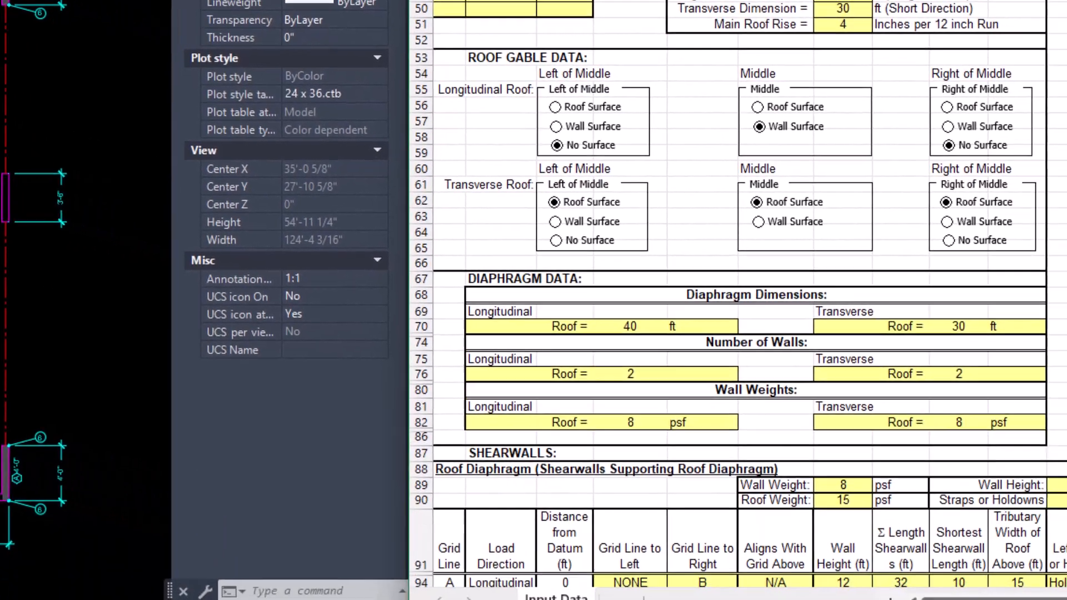
pyautogui.moveTo(1057, 160); pyautogui.dragTo(1061, 320)
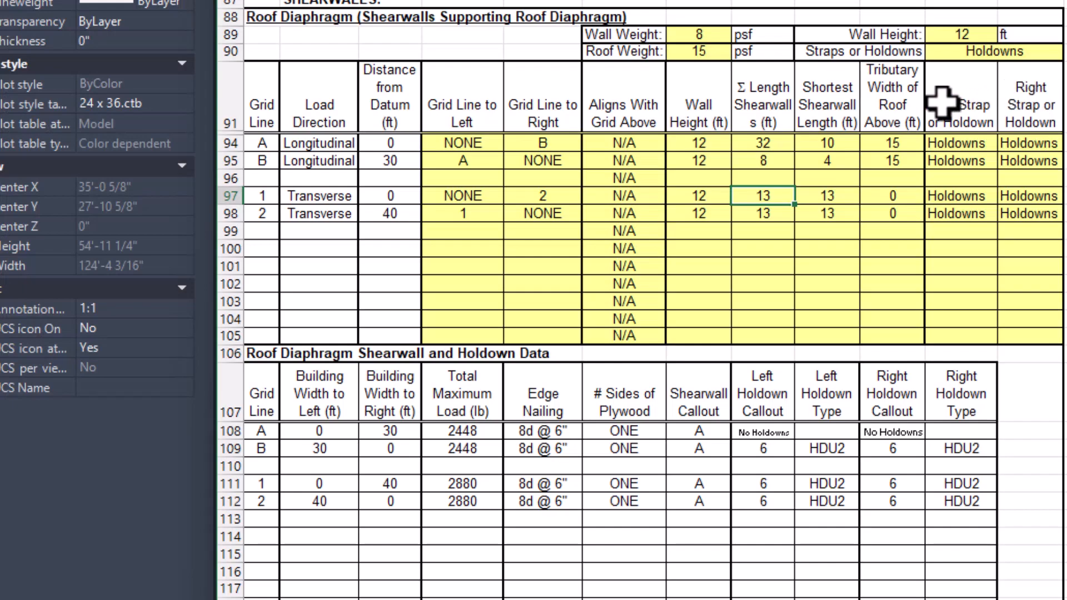
# Try a total shearwall length of 10 ft for grid line A in the roof diaphragm table
pyautogui.click(763, 148)
pyautogui.write('10')
pyautogui.press('Return')
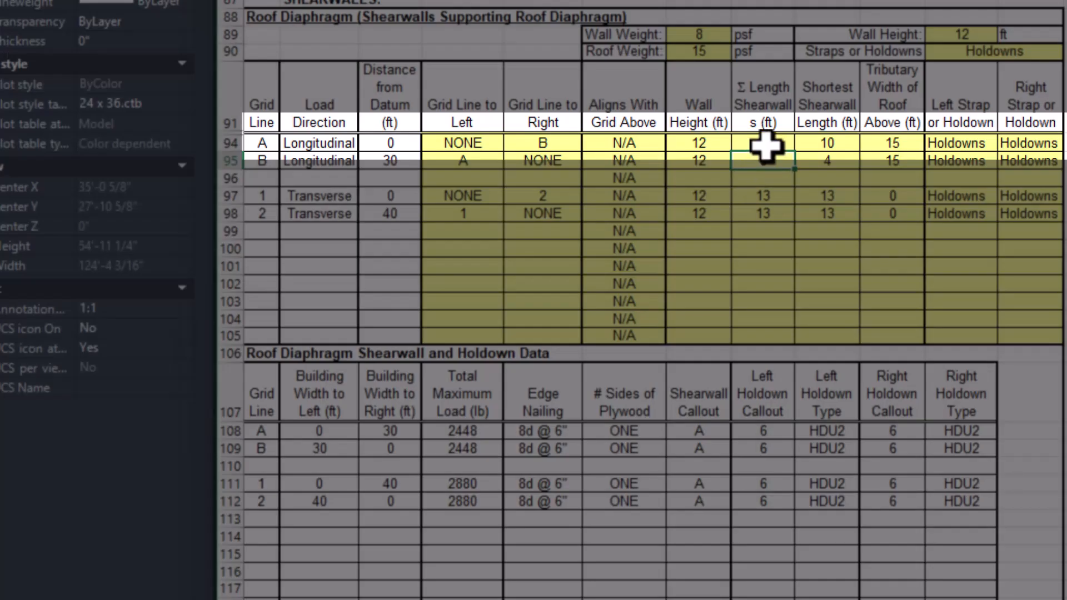
# Try 12 ft for both the total and shortest shearwall lengths on grid line A, and undo both entries
pyautogui.click(766, 146)
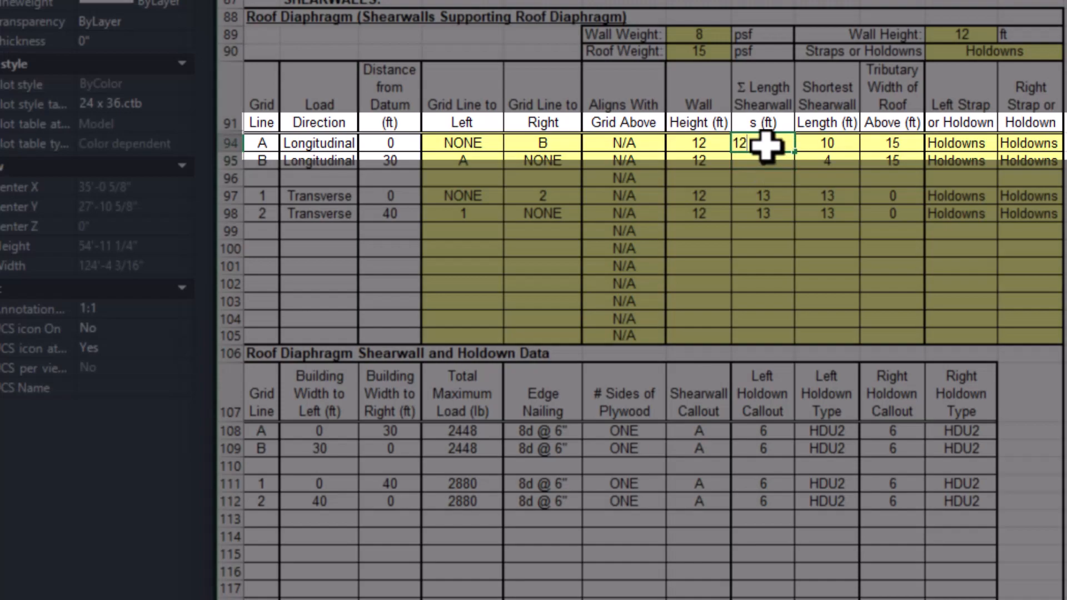
pyautogui.press('Tab')
pyautogui.write('12')
pyautogui.press('Return')
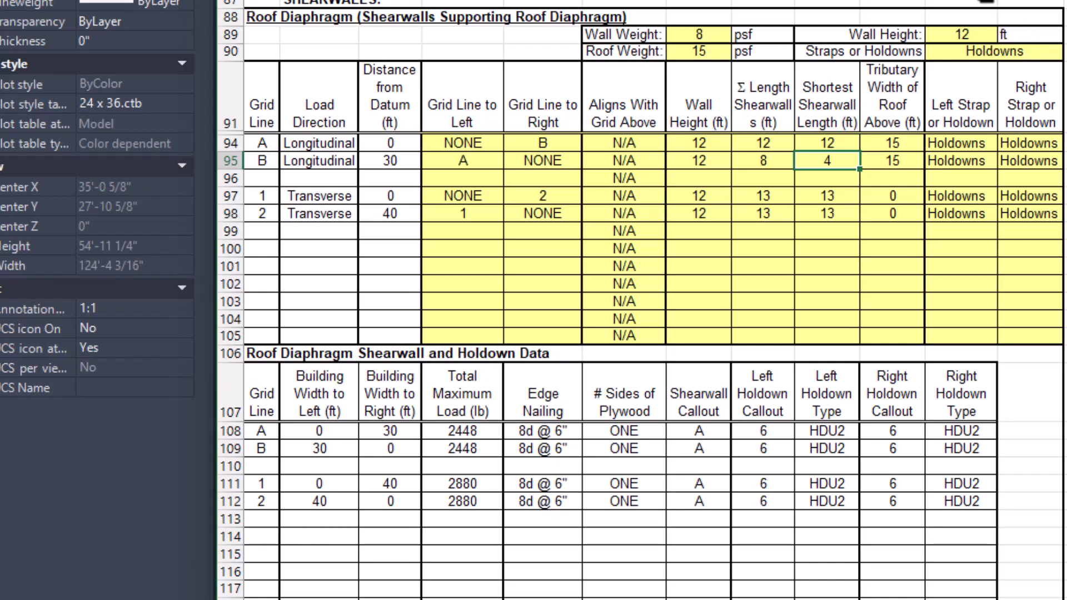
pyautogui.hotkey('ctrl', 'z')
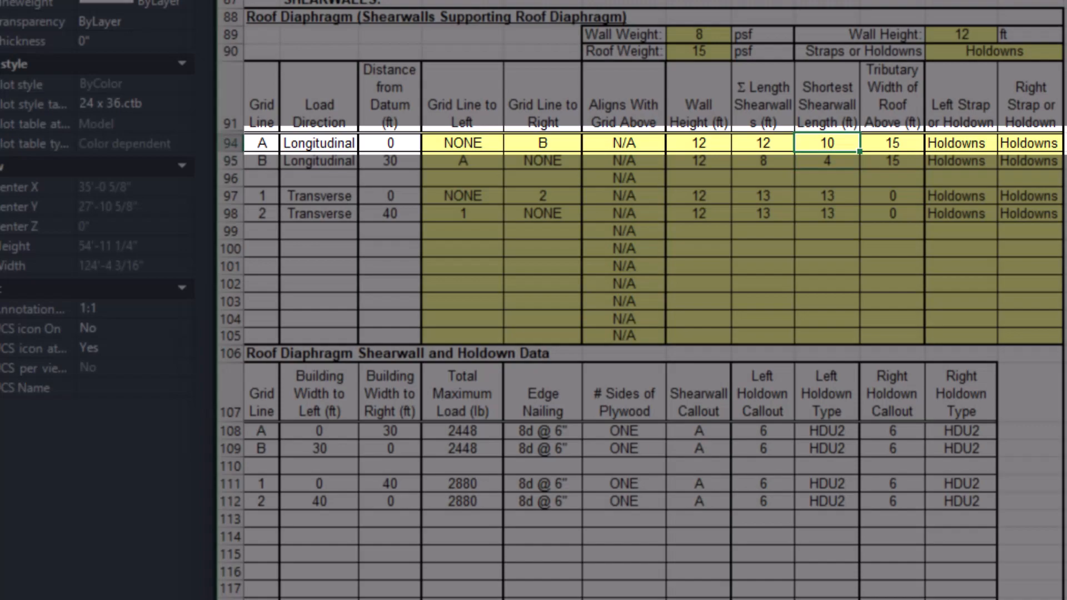
pyautogui.hotkey('ctrl', 'z')
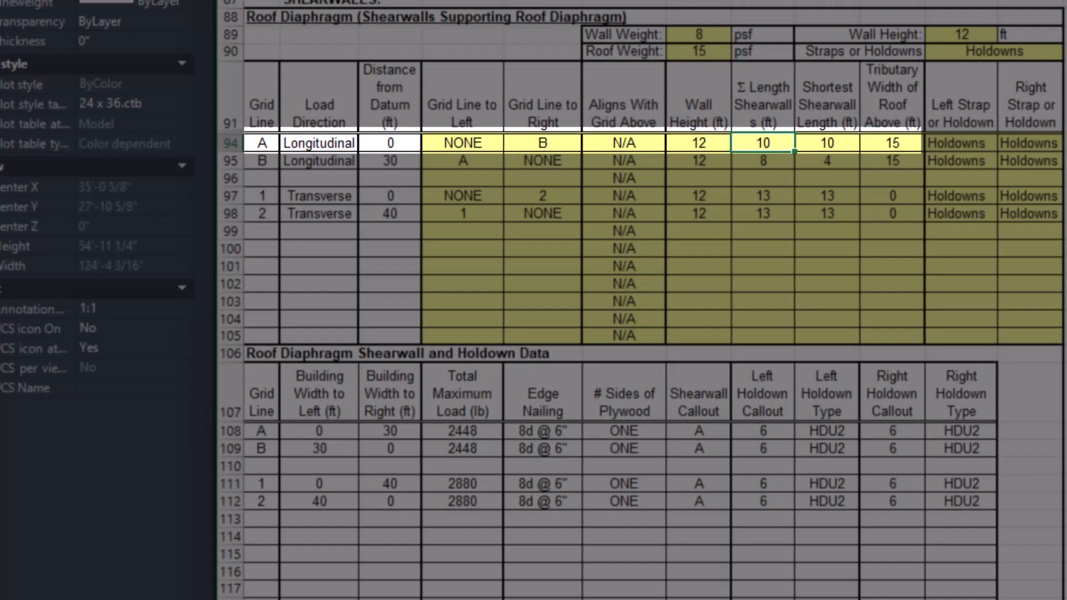
# Set grid line A's total shearwall length to +10+10 and erase the middle 12'-0" shearwall's callout and hatch from the plan
pyautogui.write('+10+10')
pyautogui.press('Return')
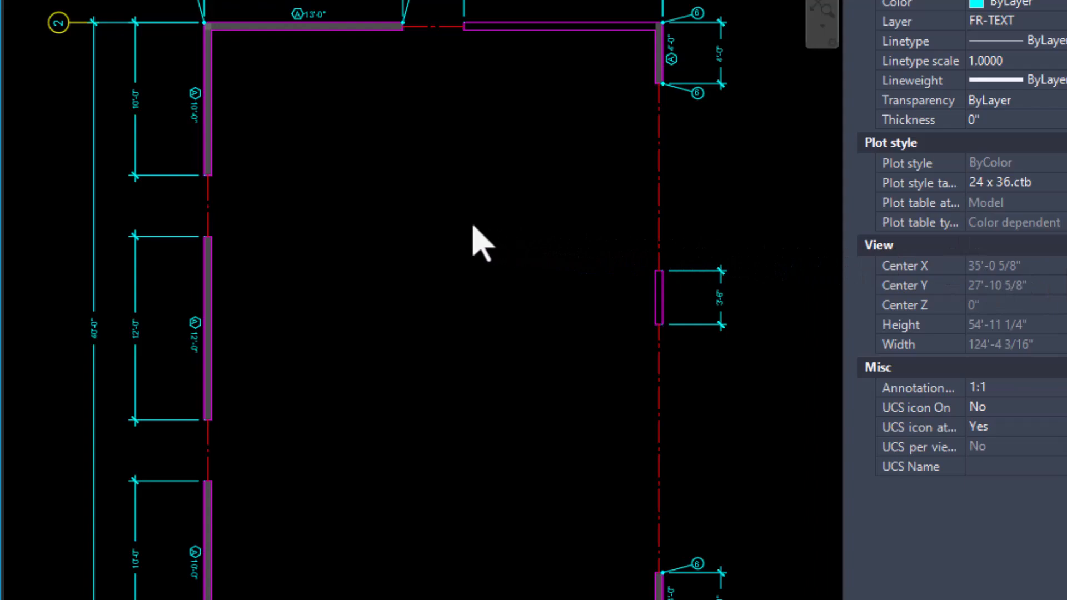
pyautogui.click(199, 329)
pyautogui.press('Escape')
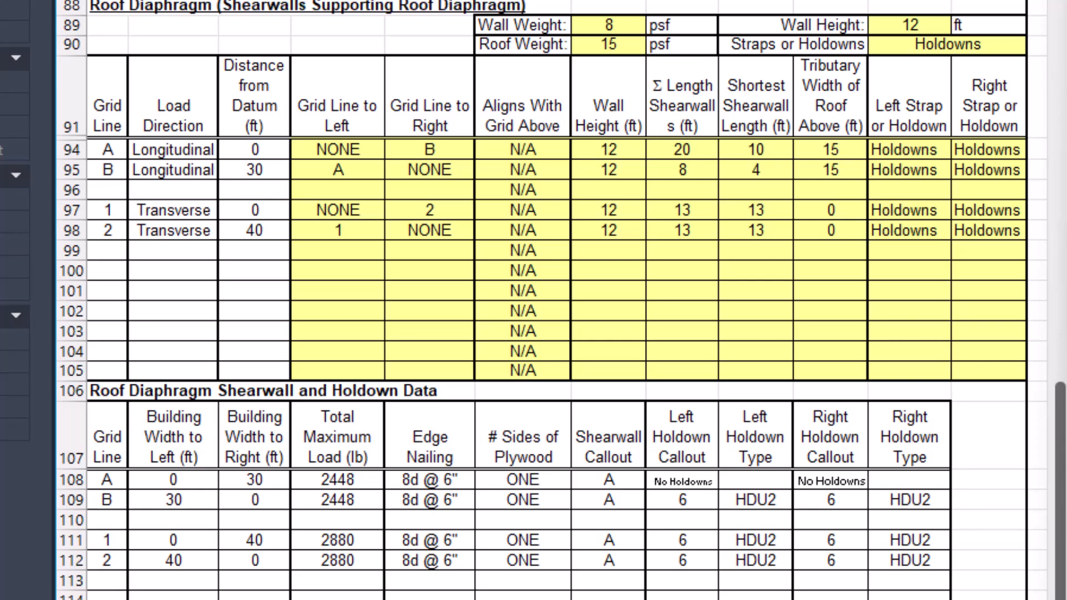
# Try adding the 3.5 ft wall on grid line B, with total shearwall length =4+4+3.5 and shortest length 3.5 ft
pyautogui.click(1000, 259)
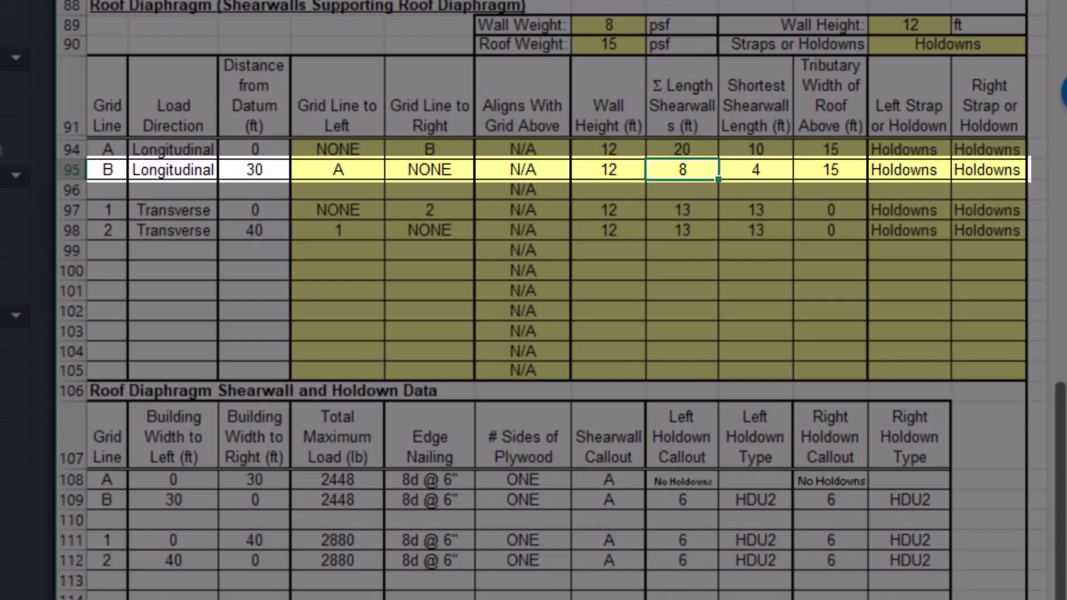
pyautogui.doubleClick(683, 170)
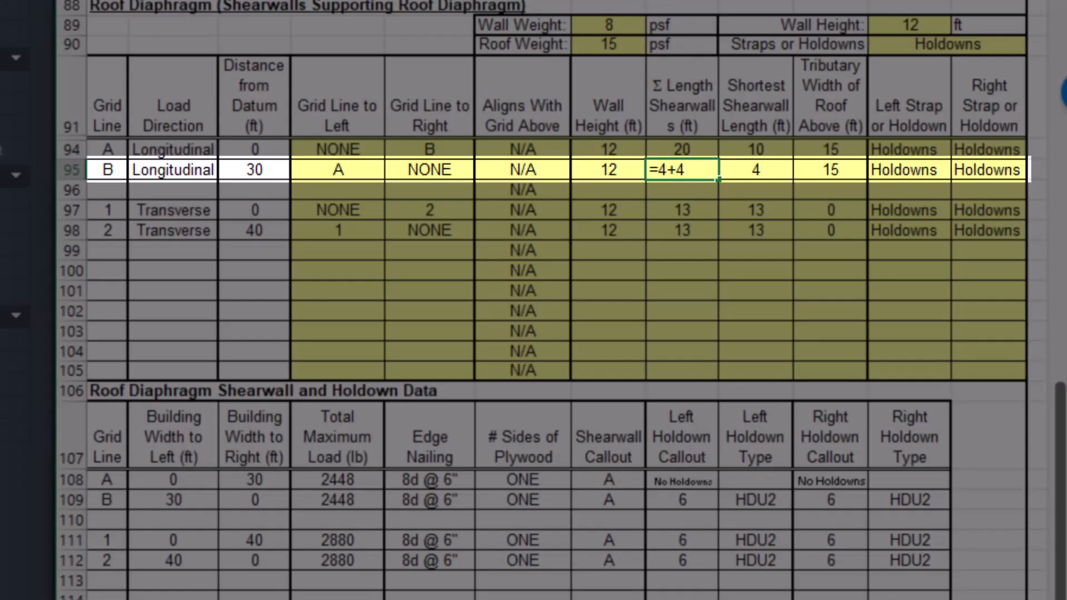
pyautogui.write('+3.5')
pyautogui.press('Return')
pyautogui.press('Up')
pyautogui.press('Right')
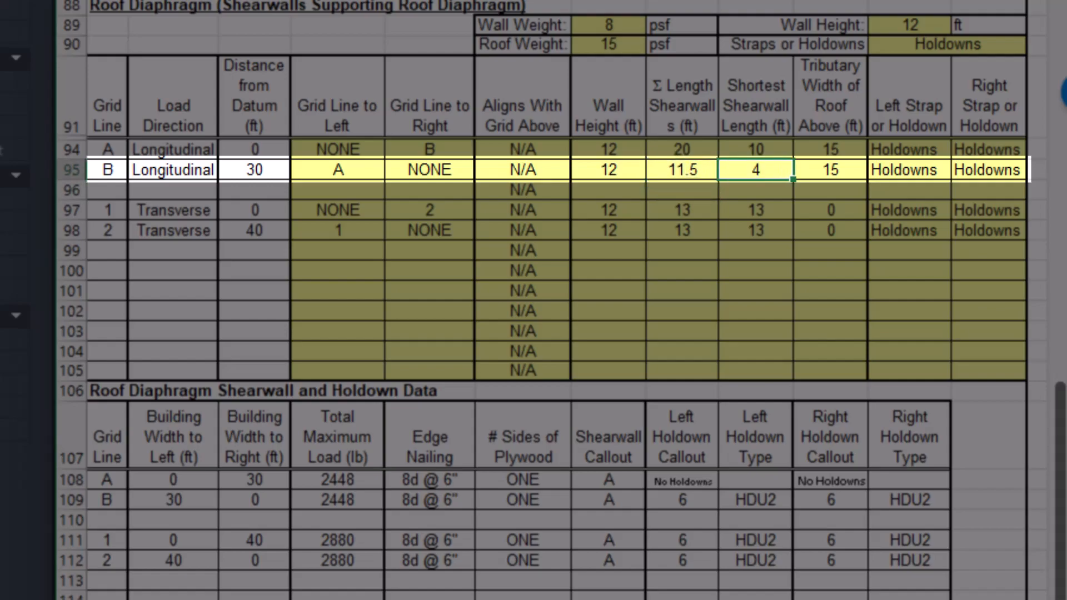
pyautogui.write('3.5')
pyautogui.press('Return')
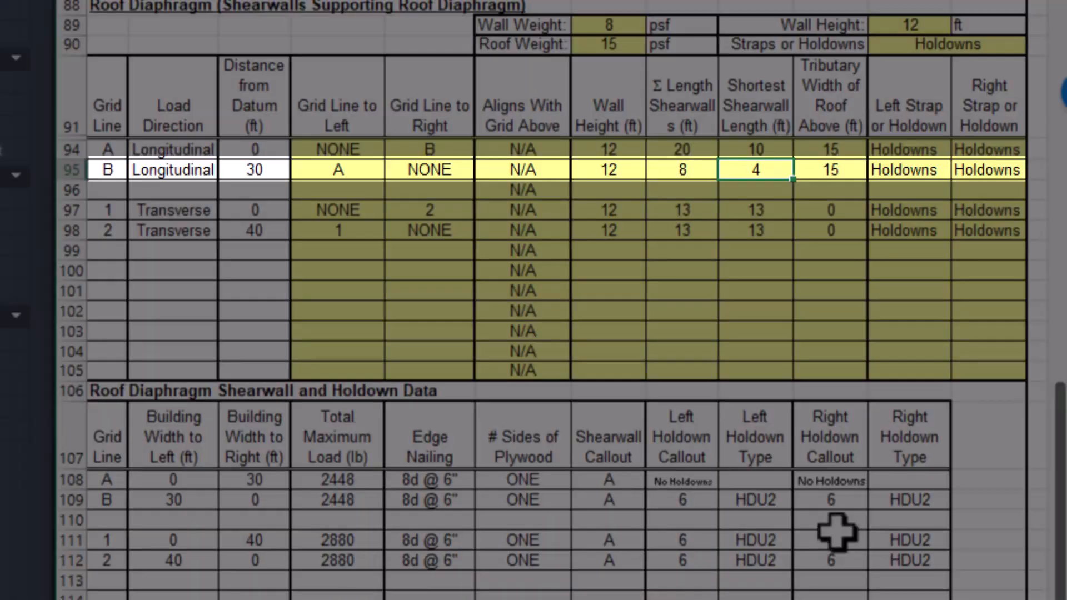
# Try a total shearwall length of 4 ft for grid line B
pyautogui.press('Left')
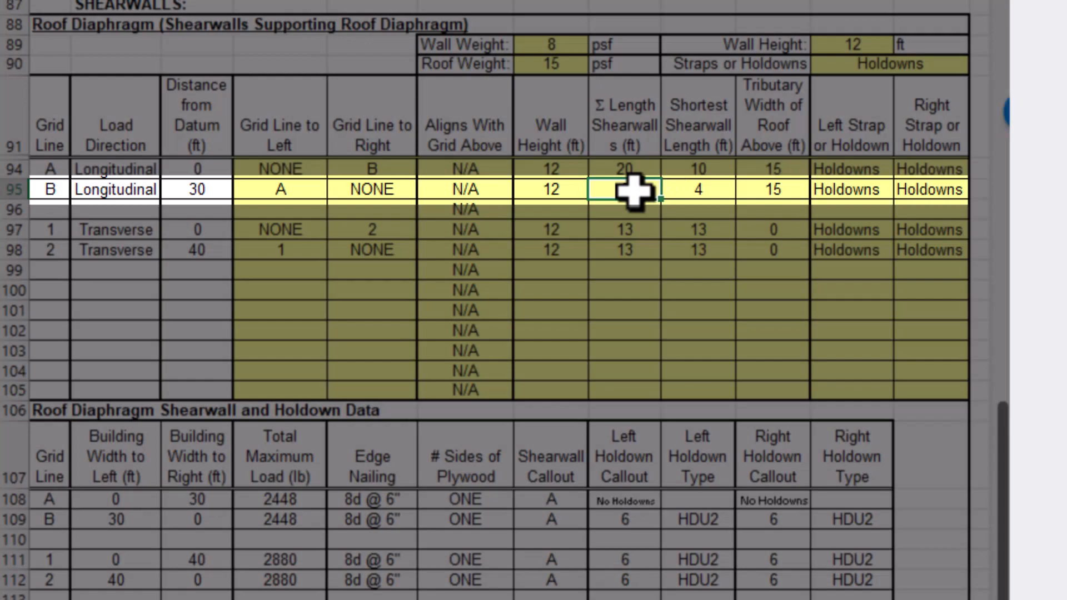
pyautogui.write('4')
pyautogui.press('Return')
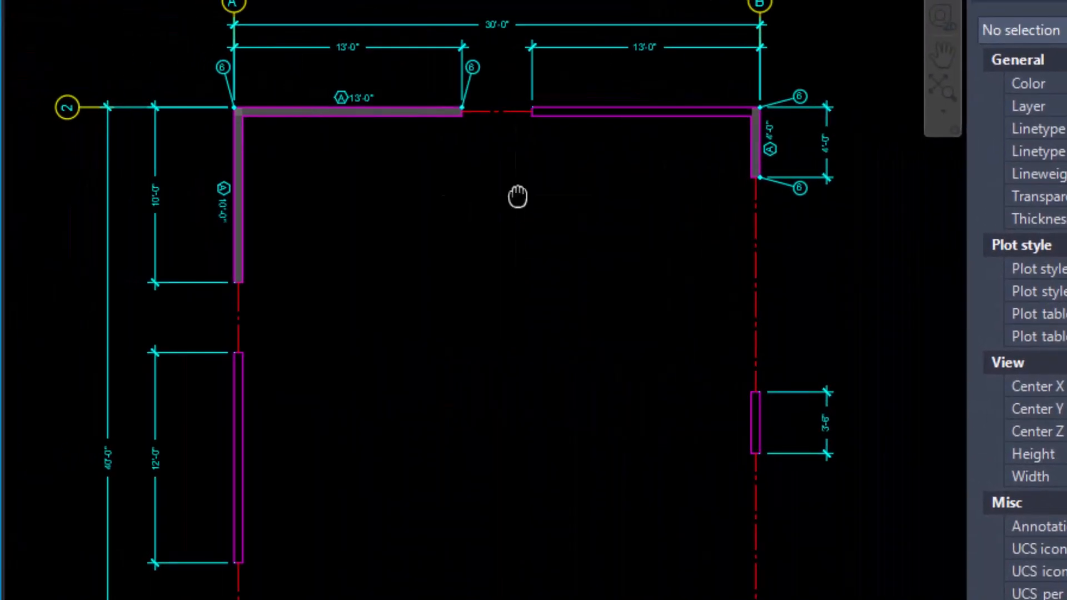
# Examine the footing details at PAB8 anchor bolts and the shearwall plan in the drawing
pyautogui.moveTo(517, 196)
pyautogui.mouseDown(button='middle')
pyautogui.moveTo(509, 599)
pyautogui.moveTo(480, 599)
pyautogui.mouseUp(button='middle')
pyautogui.scroll(5, 369, 297)
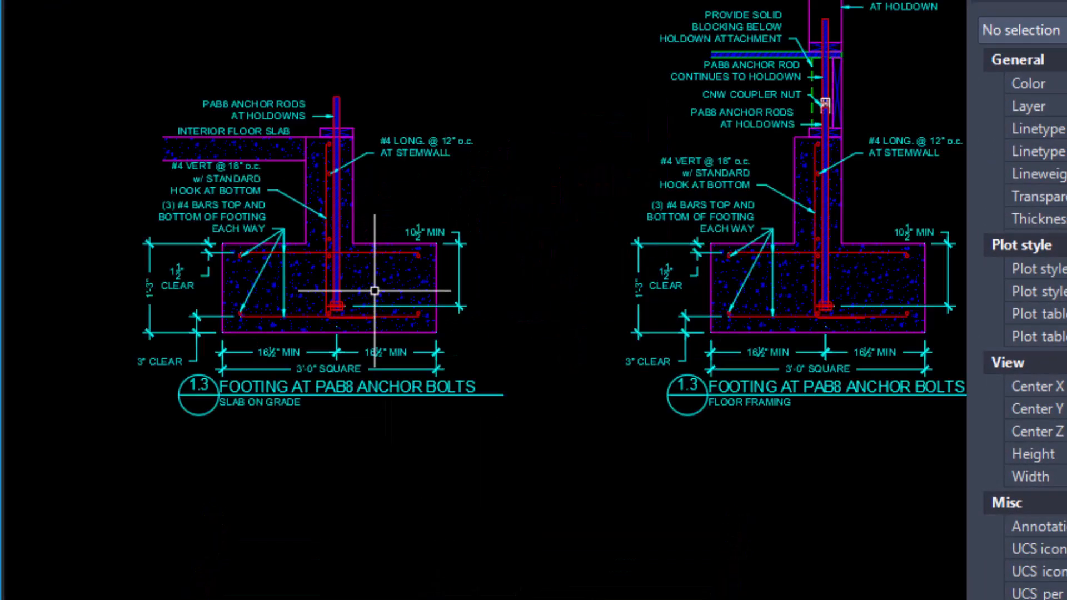
pyautogui.moveTo(548, 272); pyautogui.dragTo(477, 452, button='middle')
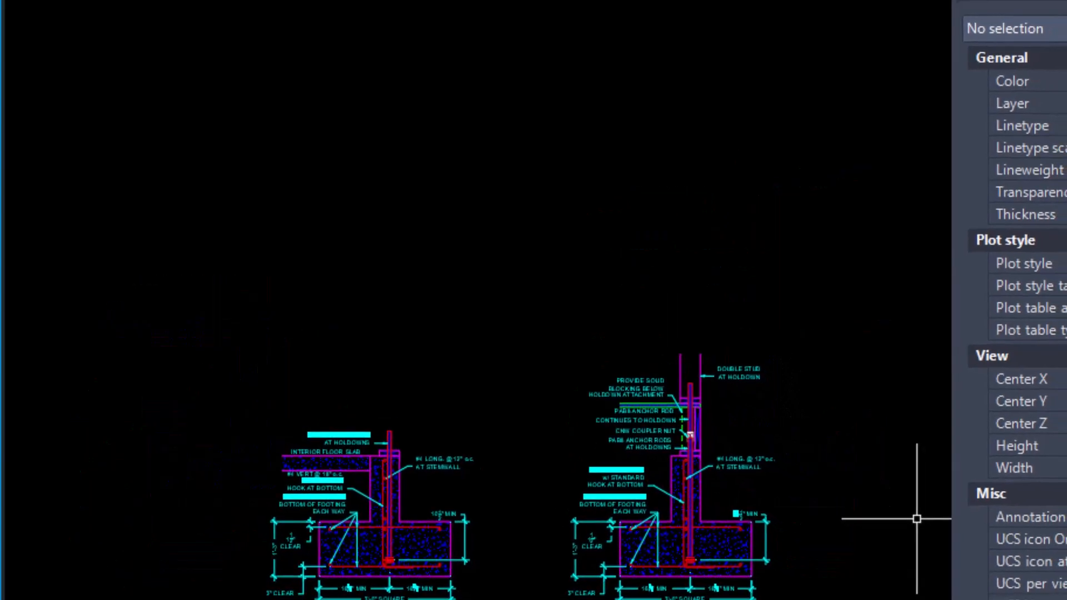
pyautogui.moveTo(815, 599); pyautogui.dragTo(738, 78, button='middle')
pyautogui.scroll(-3, 653, 417)
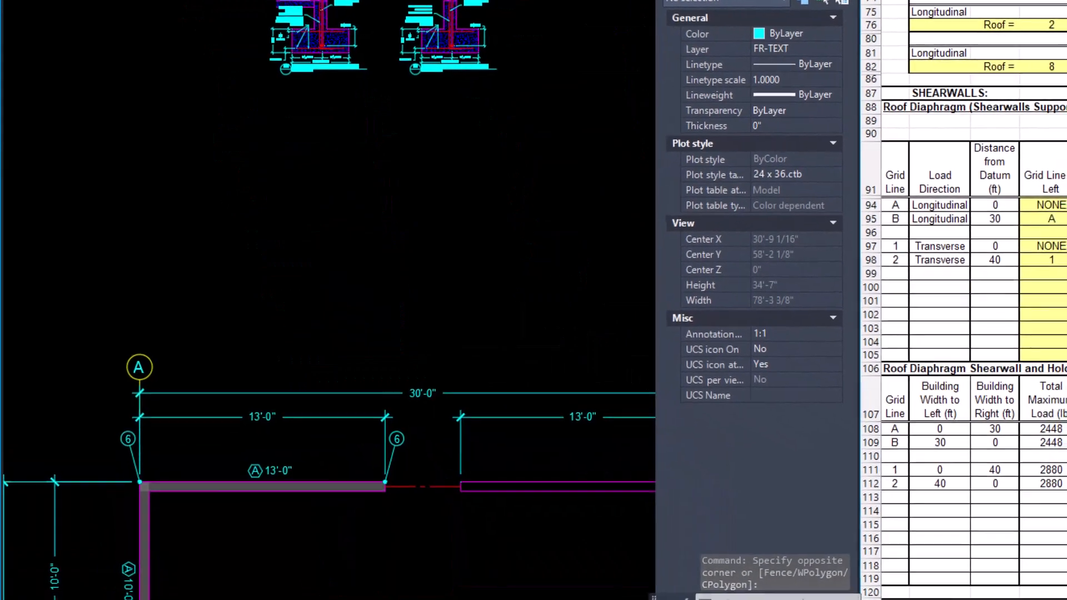
pyautogui.moveTo(510, 373); pyautogui.dragTo(436, 98, button='middle')
pyautogui.scroll(-3, 451, 234)
pyautogui.moveTo(455, 281)
pyautogui.mouseDown(button='middle')
pyautogui.moveTo(431, 148)
pyautogui.moveTo(404, 125)
pyautogui.mouseUp(button='middle')
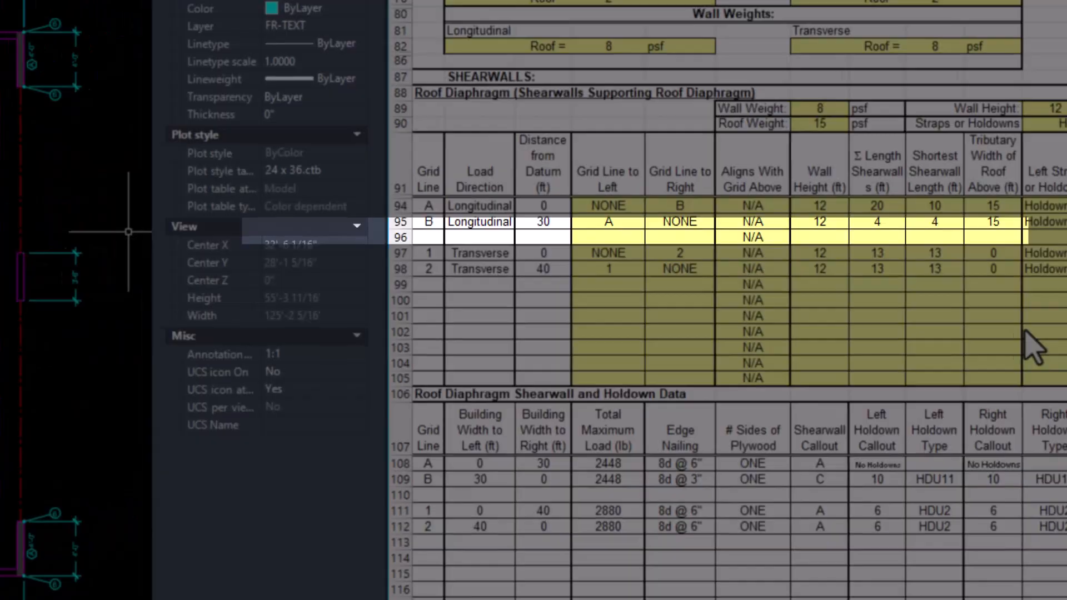
# Undo the last change to grid line B's total shearwall length in the spreadsheet
pyautogui.click(1023, 331)
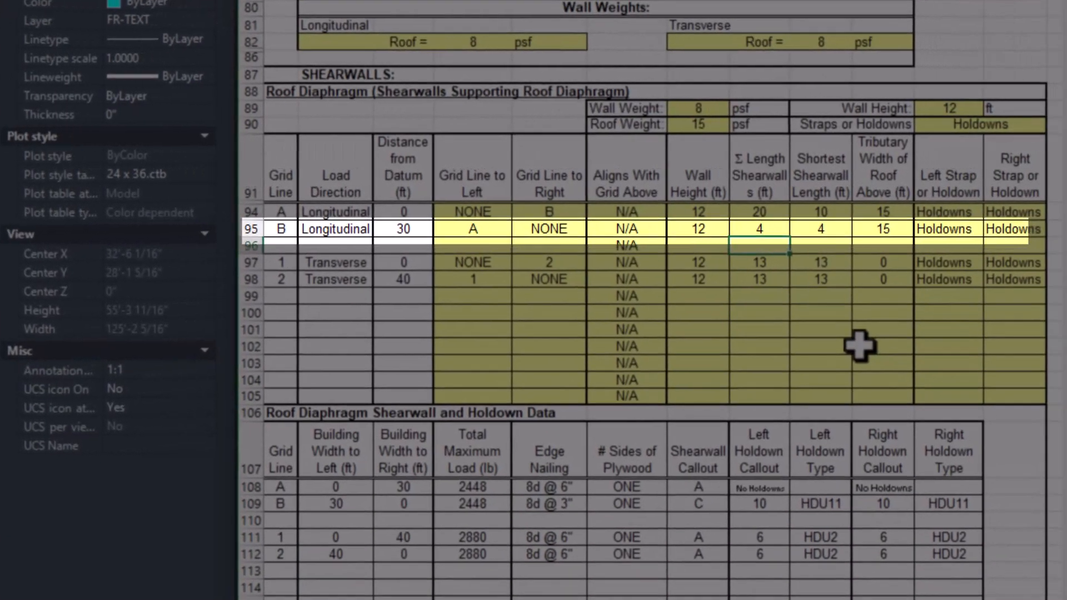
pyautogui.hotkey('ctrl', 'z')
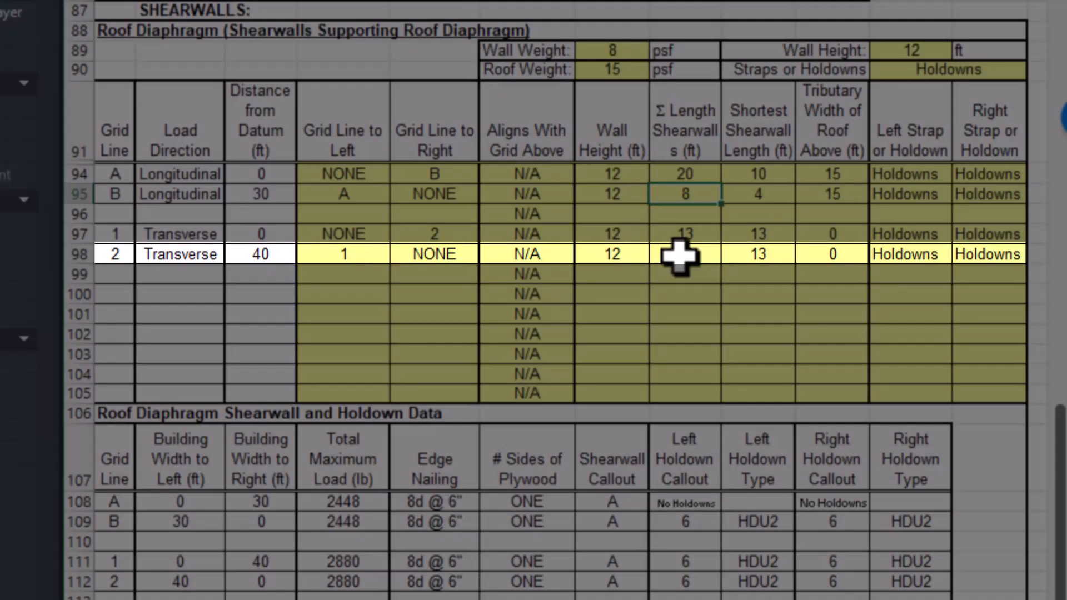
# Try a total shearwall length of +13+13 for transverse grid line 2, and undo the entry
pyautogui.click(679, 255)
pyautogui.write('+13+13')
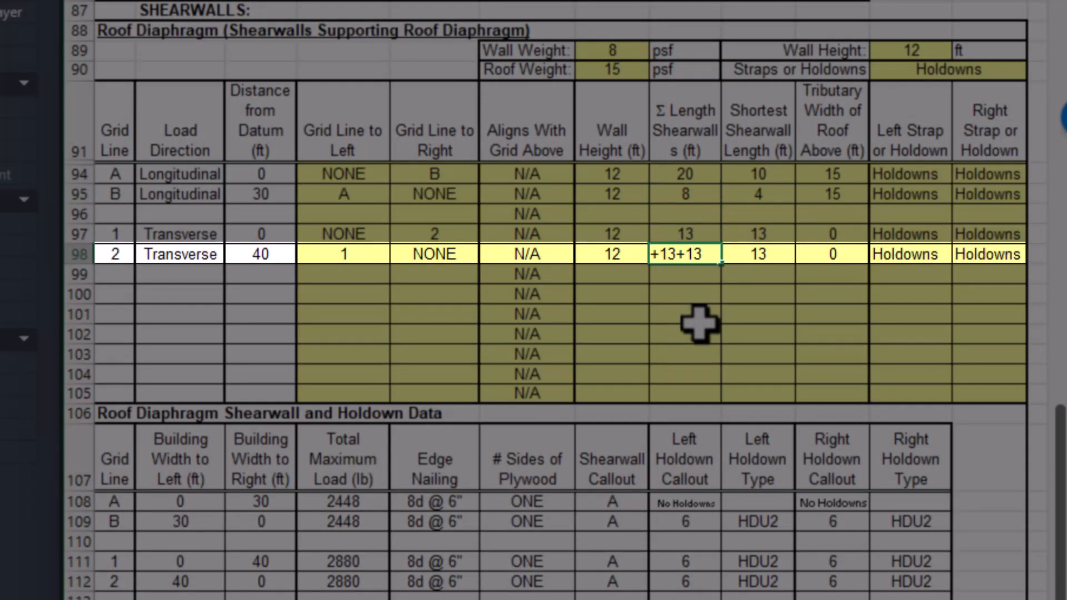
pyautogui.press('Return')
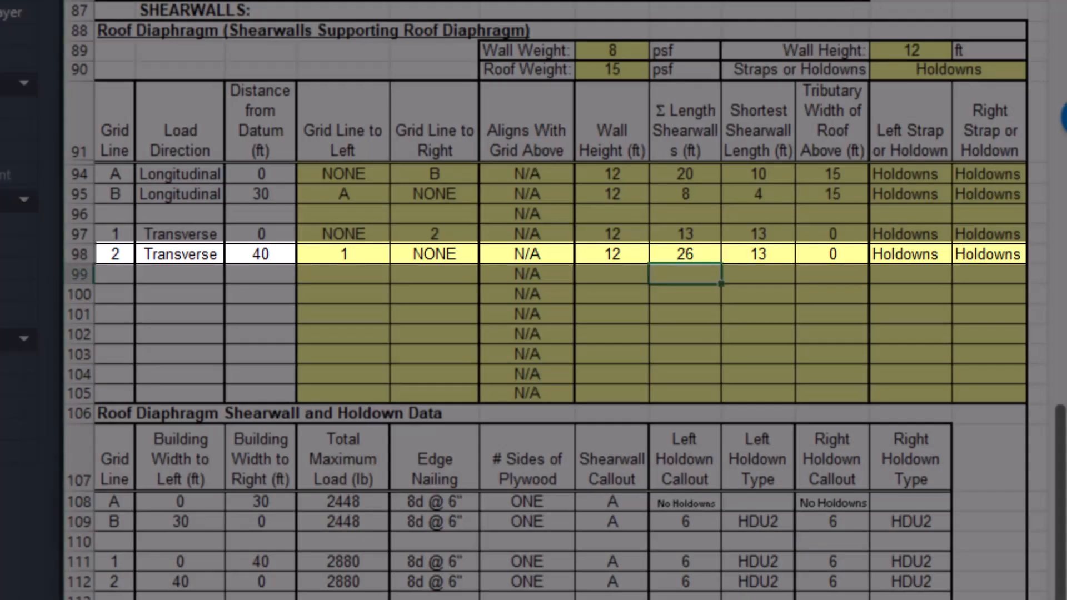
pyautogui.hotkey('ctrl', 'z')
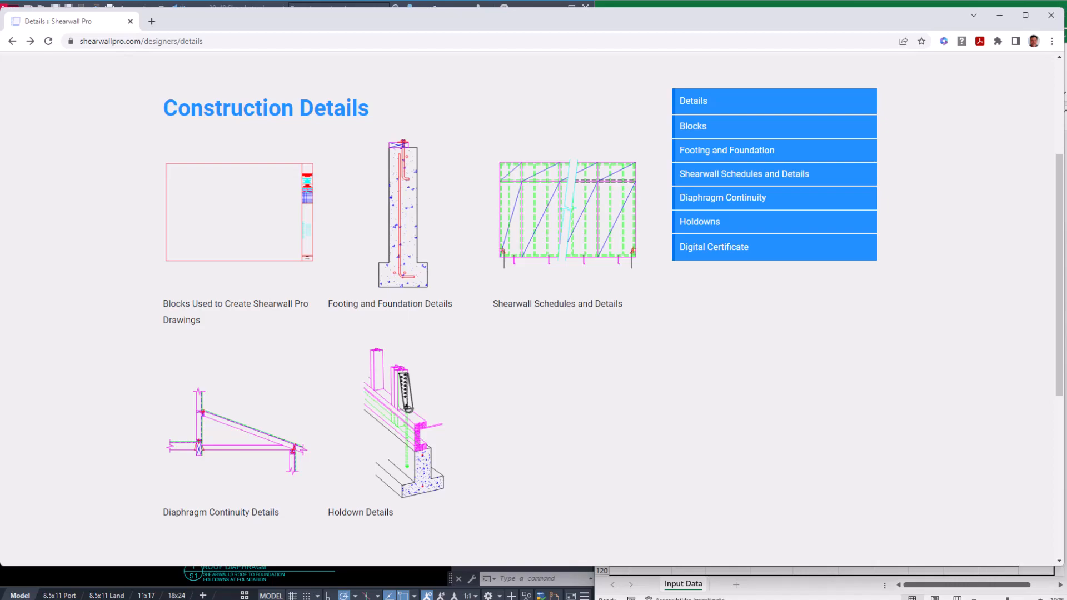
# Examine the construction detail categories on the Shearwall Pro website's Details page
pyautogui.scroll(-2, 582, 385)
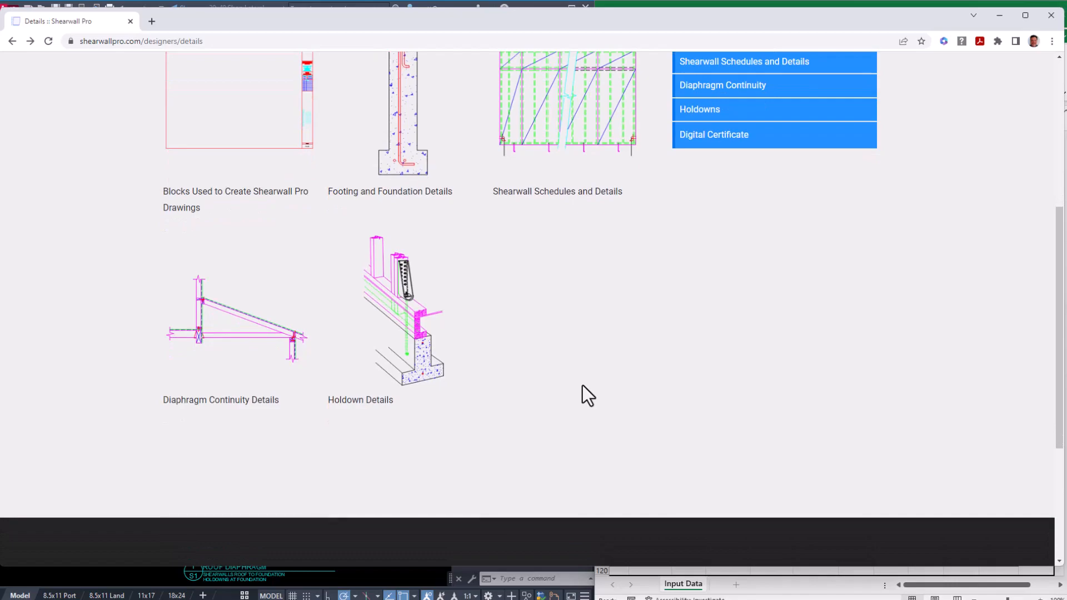
pyautogui.scroll(3, 582, 385)
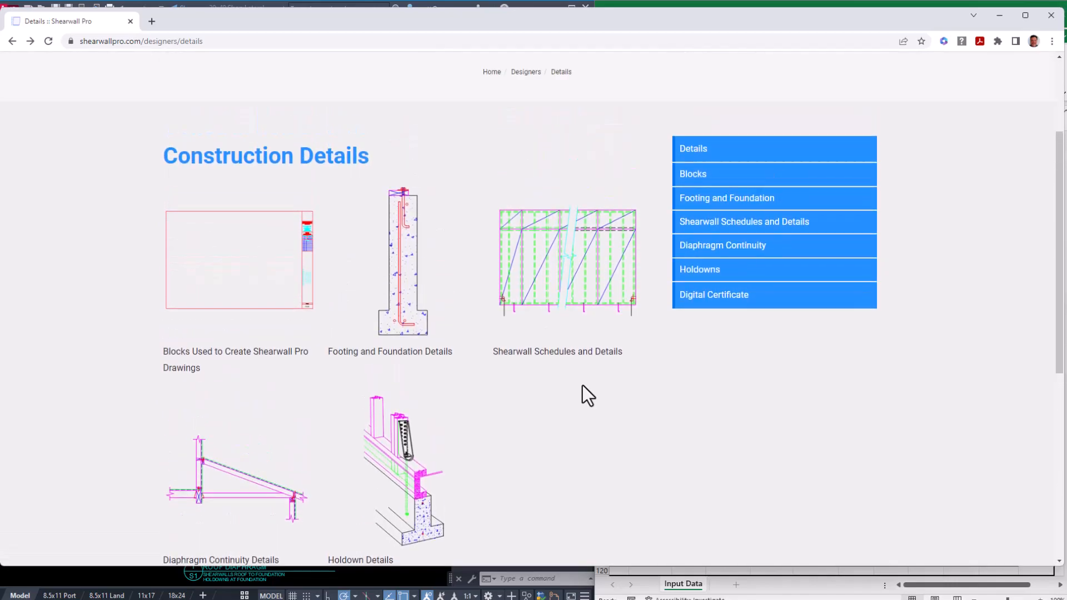
pyautogui.scroll(2, 581, 384)
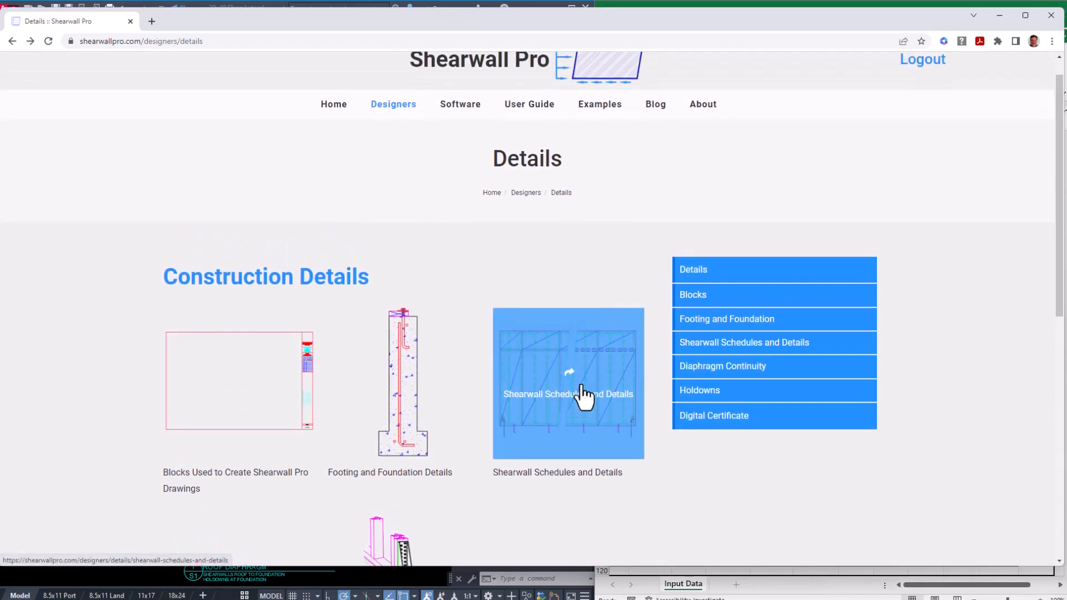
pyautogui.scroll(1, 582, 395)
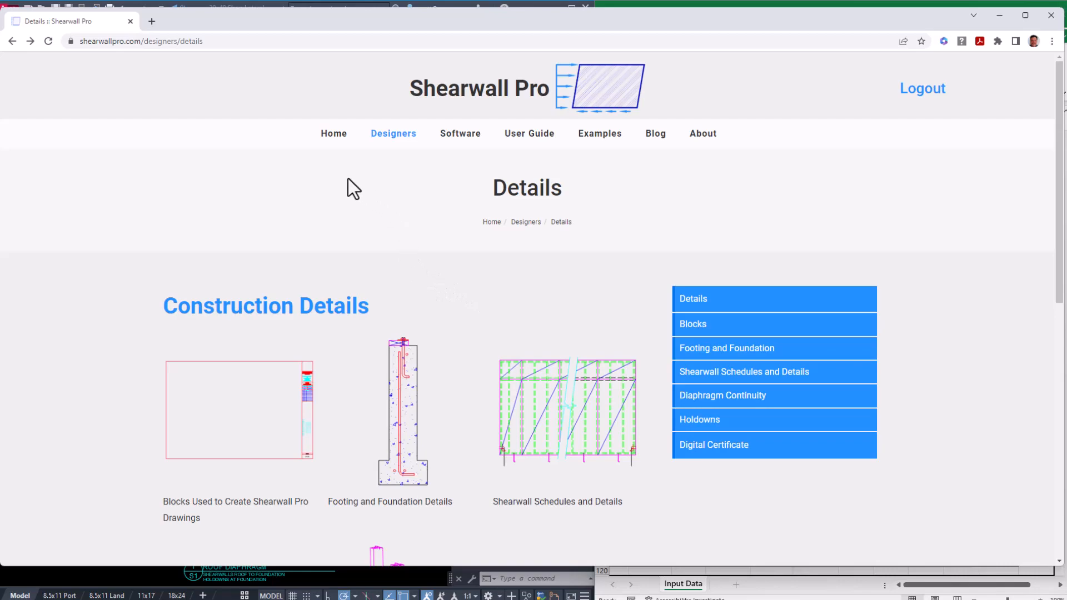
pyautogui.moveTo(379, 144)
pyautogui.scroll(-1, 465, 308)
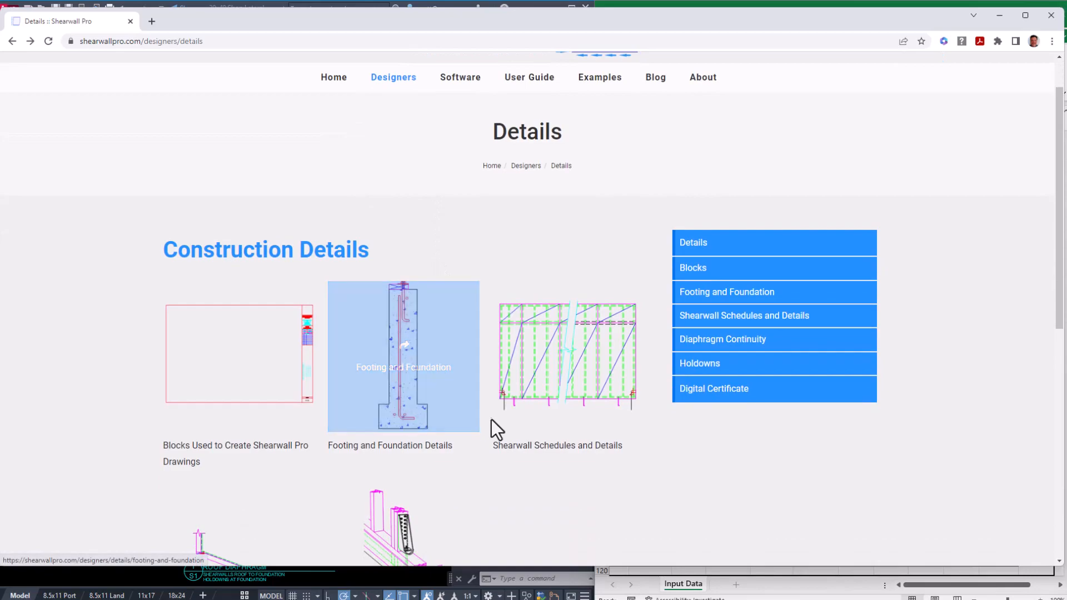
pyautogui.scroll(-2, 493, 428)
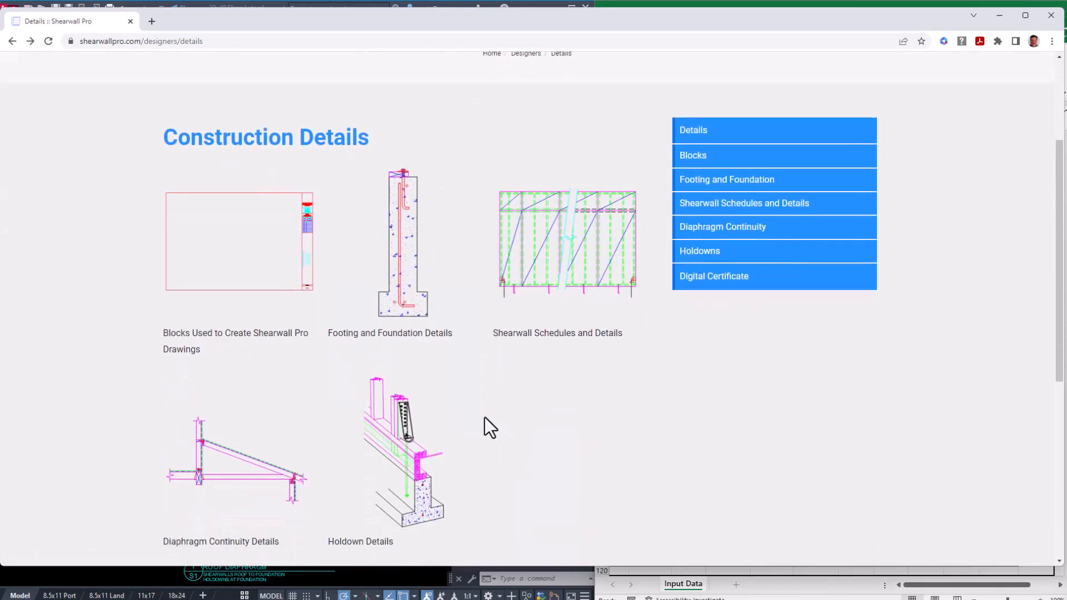
pyautogui.scroll(-1, 452, 440)
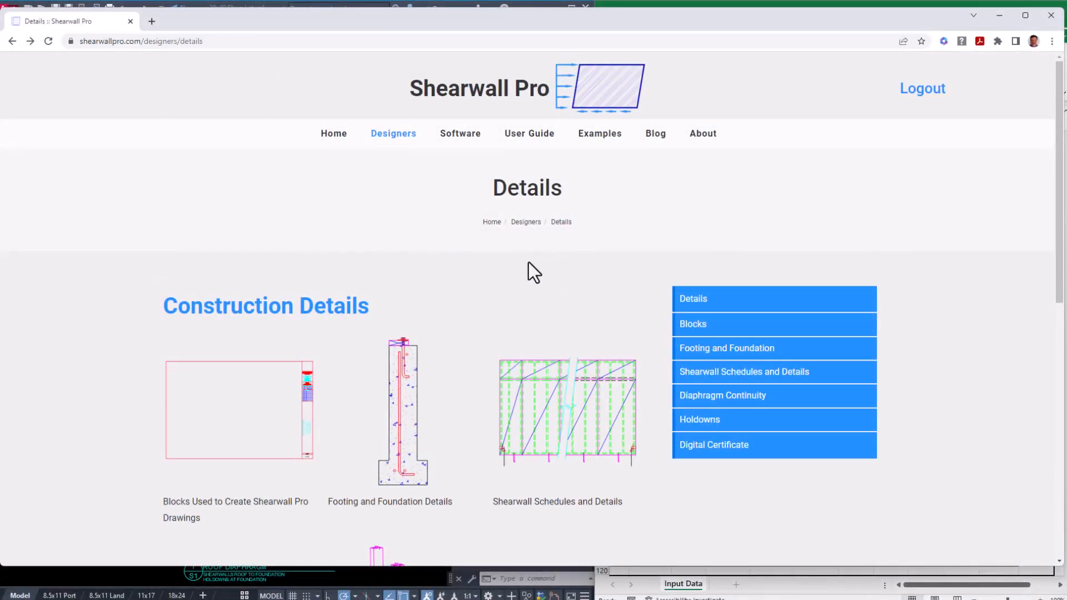
pyautogui.scroll(-1, 500, 267)
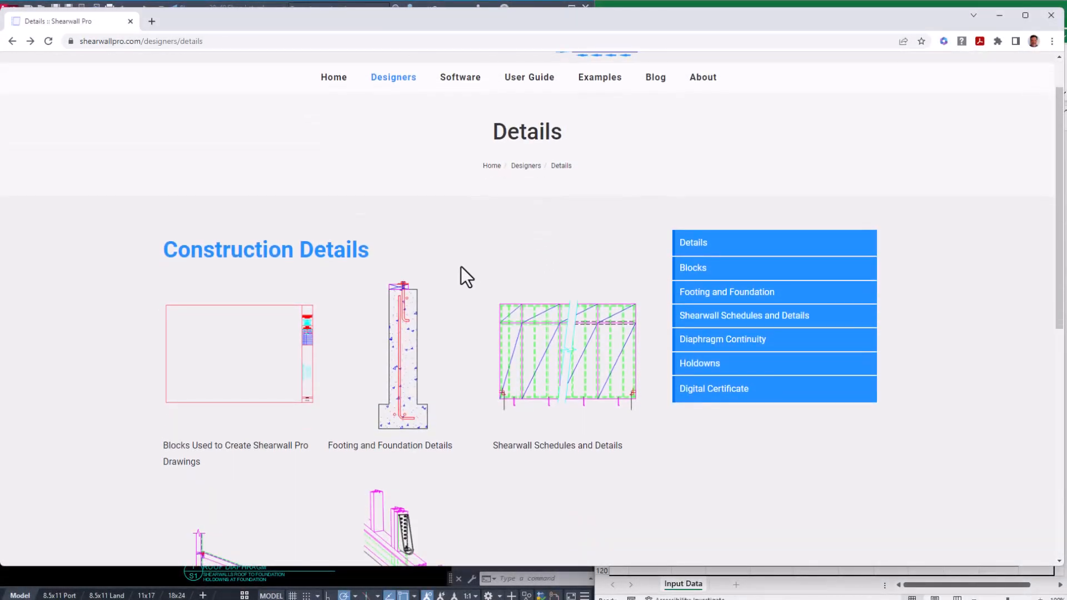
# Open the Footing and Foundation details and look through the list of available details
pyautogui.click(424, 332)
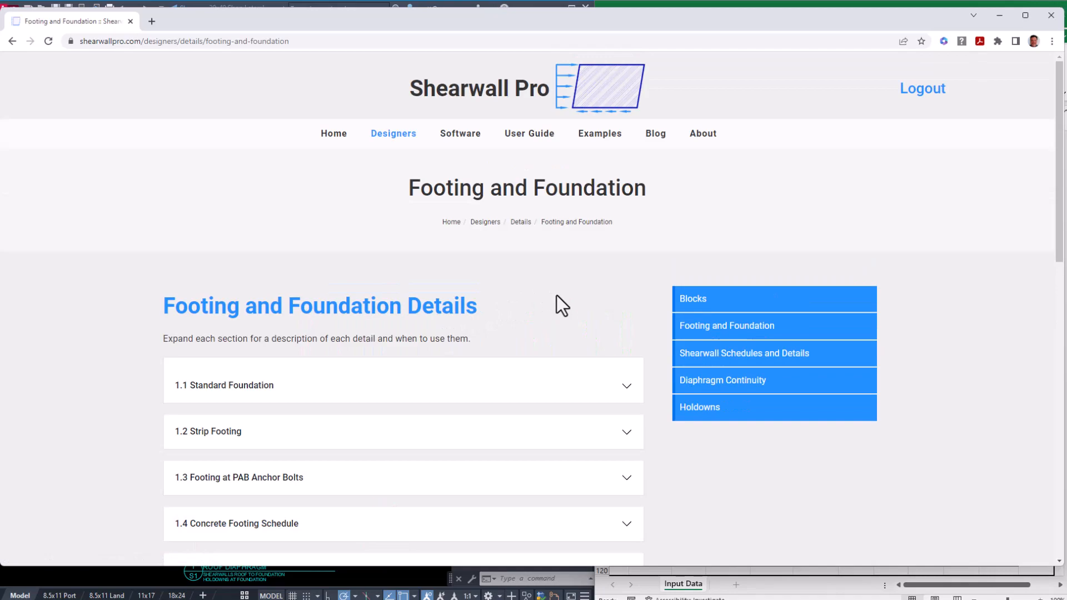
pyautogui.scroll(-1, 583, 306)
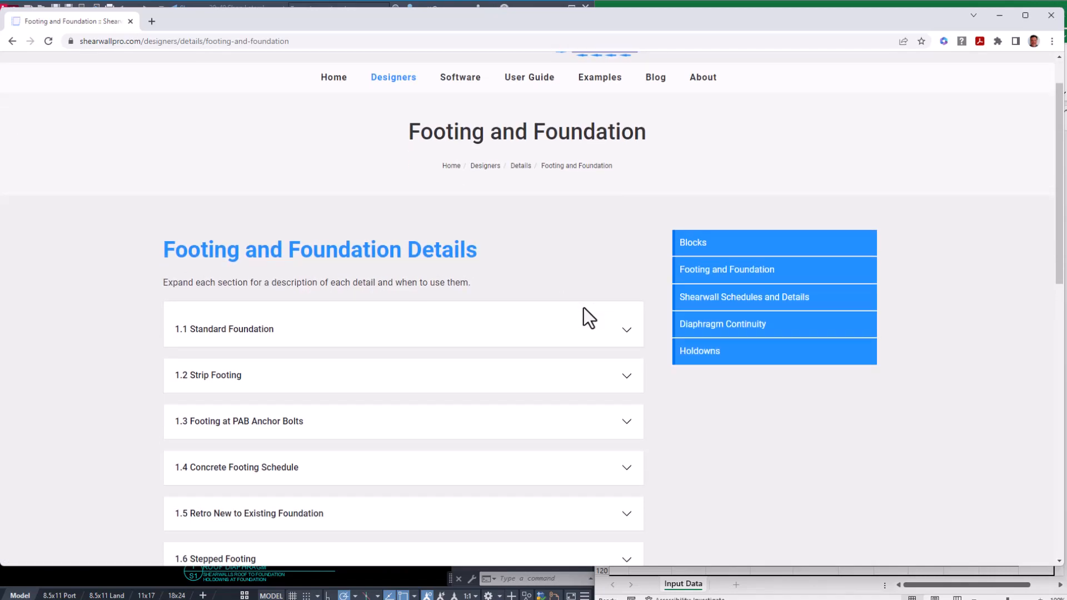
pyautogui.scroll(-1, 584, 308)
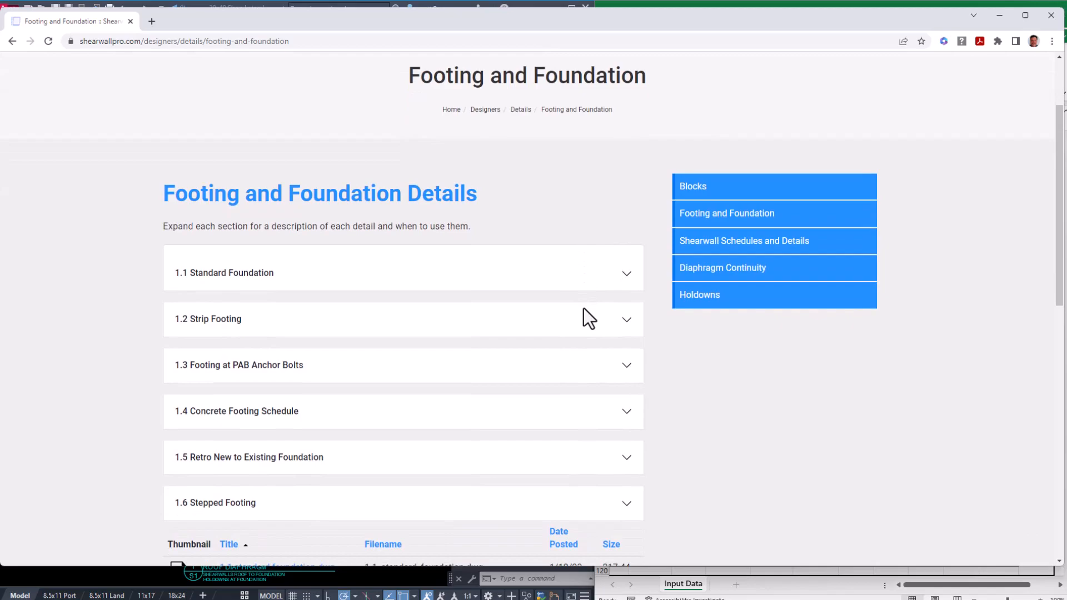
# Expand the 1.1 Standard Foundation section and examine its stemwall and mono pour foundation details
pyautogui.scroll(-1, 395, 221)
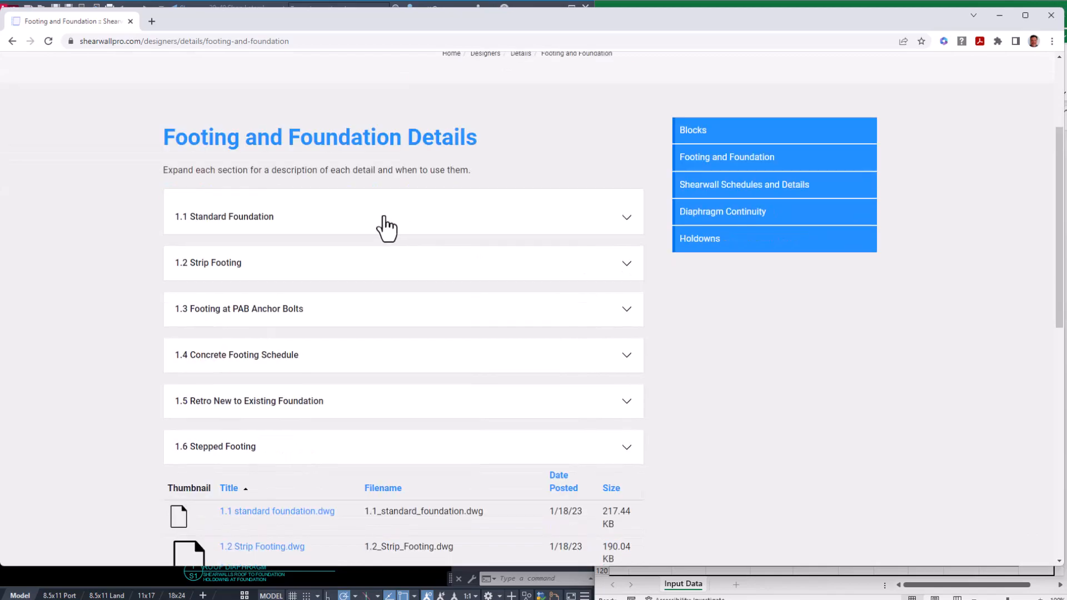
pyautogui.click(342, 227)
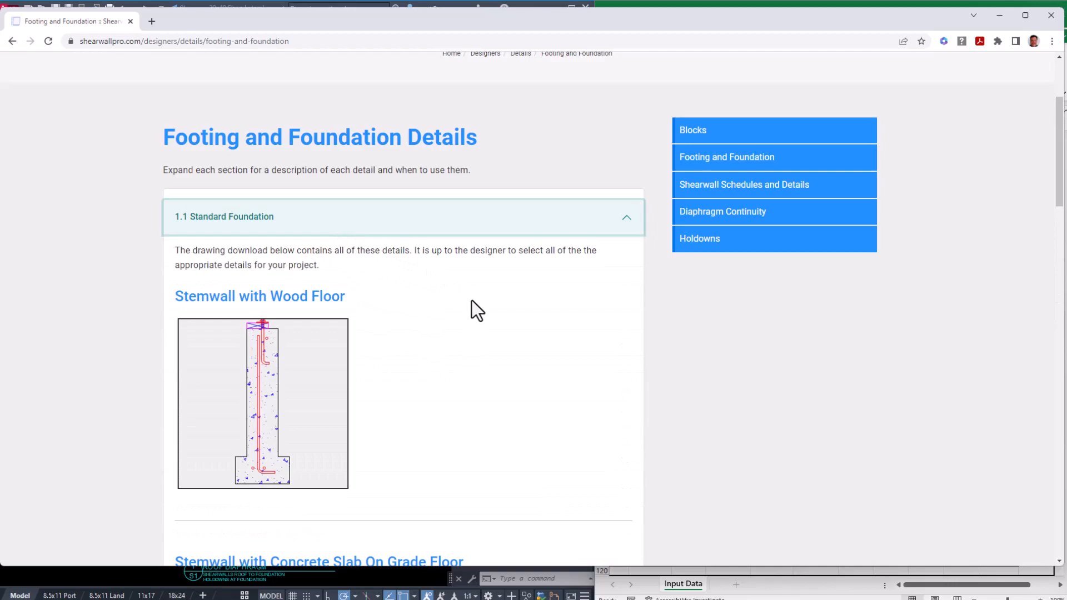
pyautogui.scroll(-2, 472, 301)
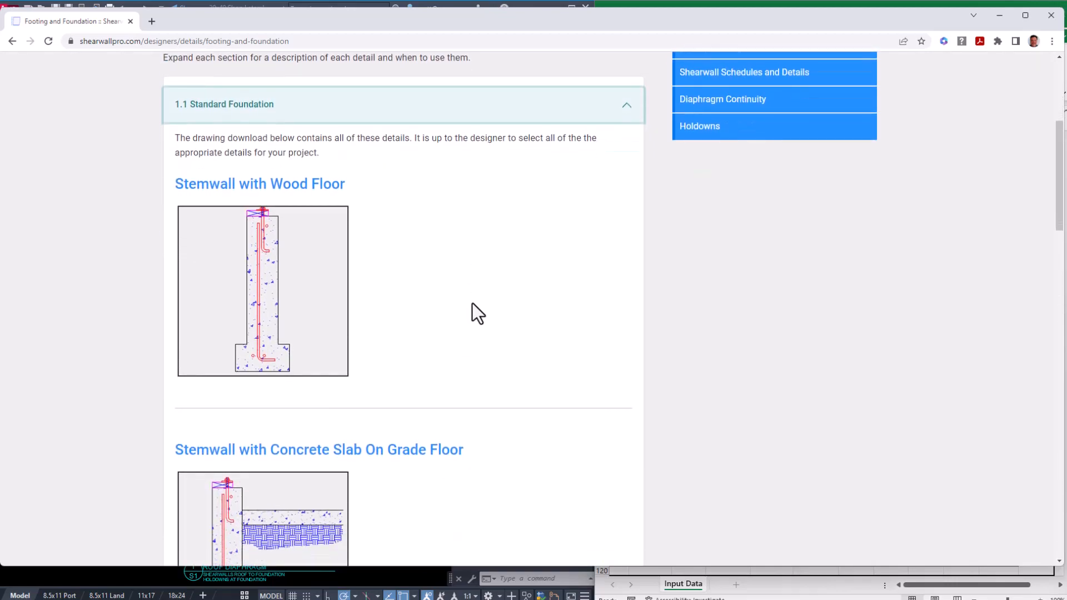
pyautogui.scroll(-3, 472, 303)
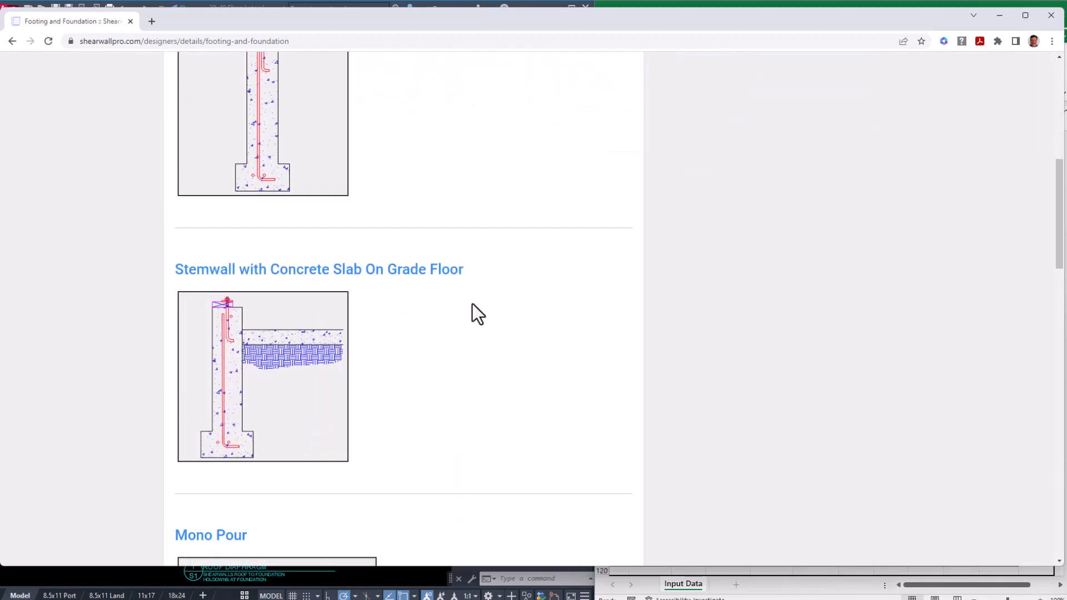
pyautogui.scroll(-5, 472, 303)
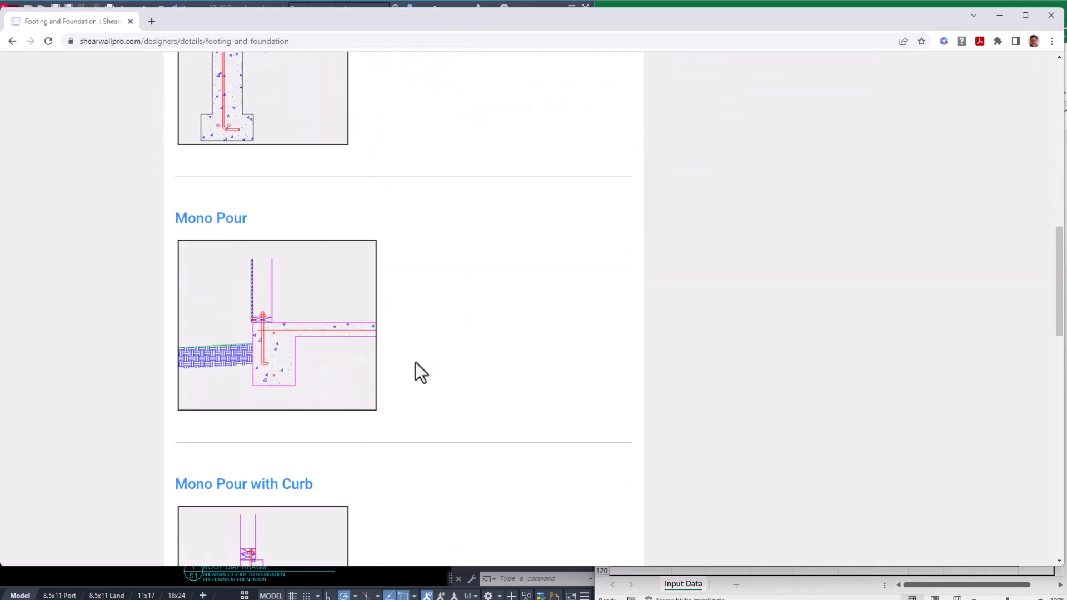
pyautogui.scroll(4, 341, 436)
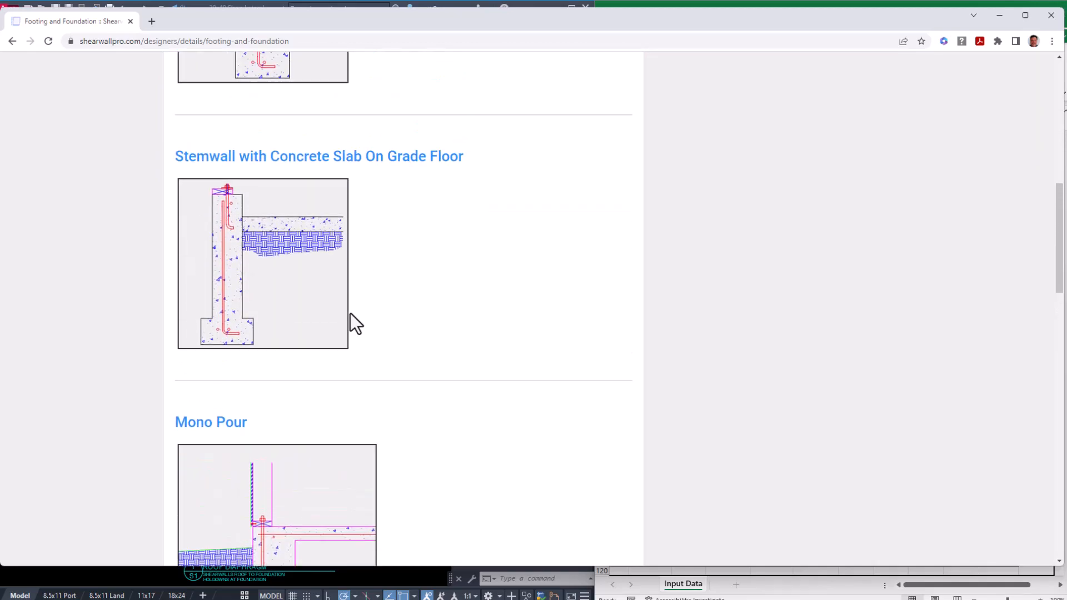
pyautogui.scroll(2, 349, 315)
pyautogui.scroll(3, 305, 324)
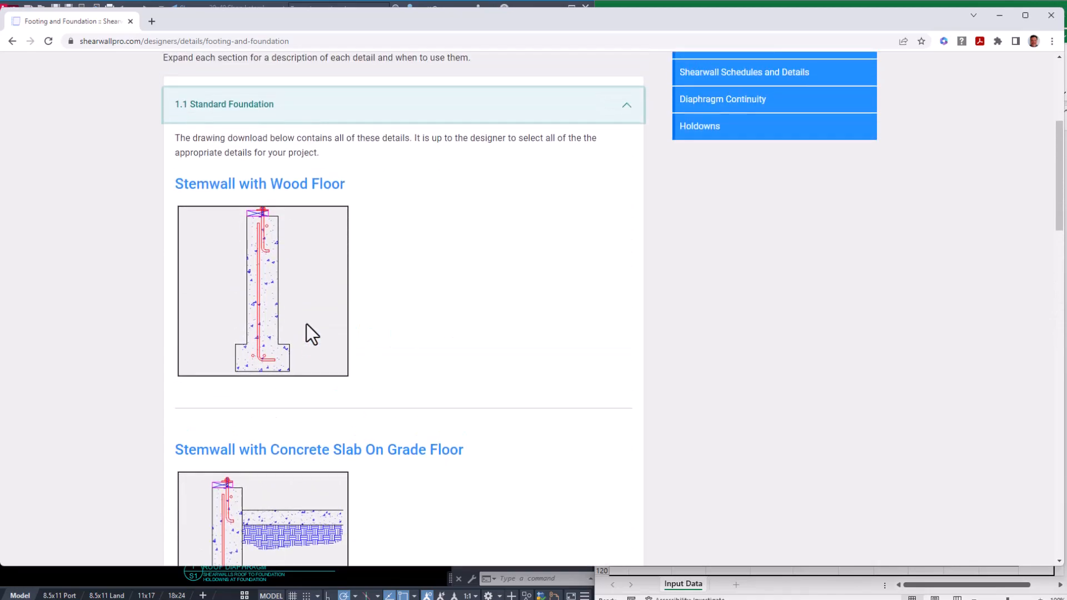
pyautogui.scroll(-4, 556, 328)
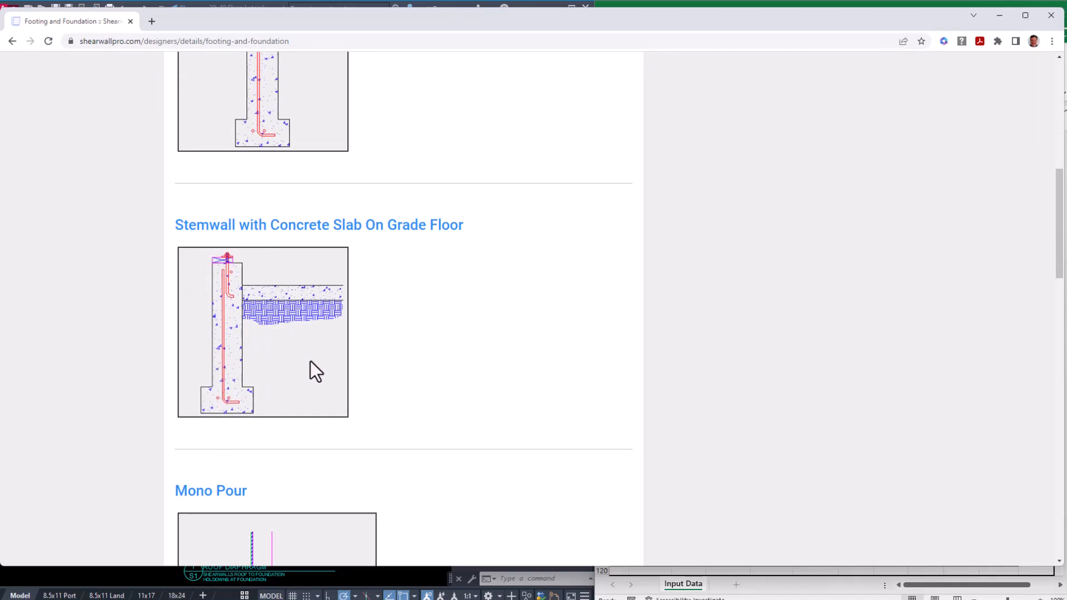
pyautogui.scroll(-6, 316, 366)
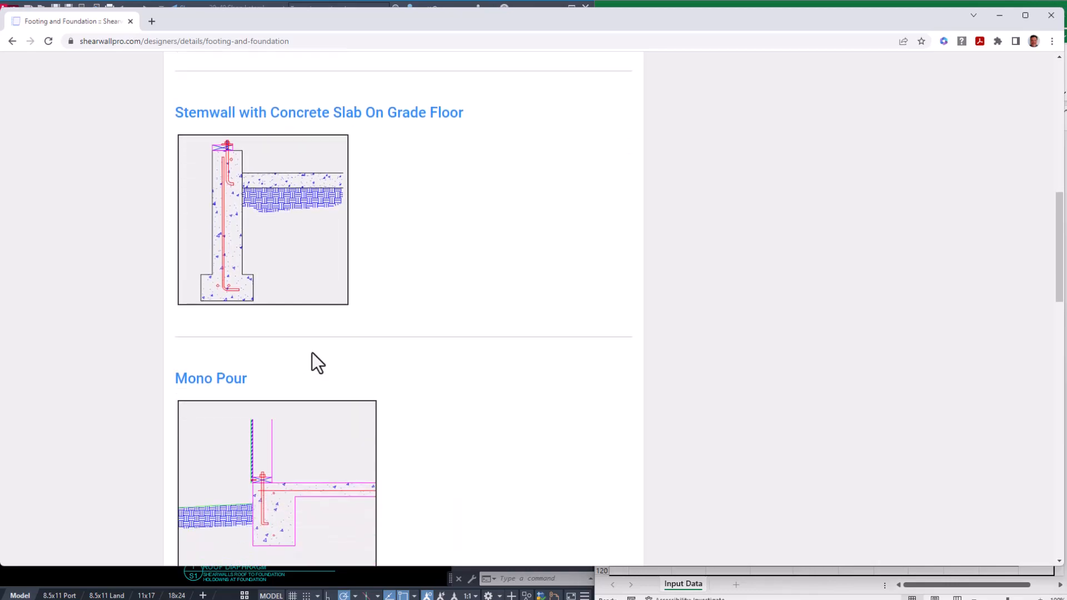
pyautogui.scroll(-10, 434, 359)
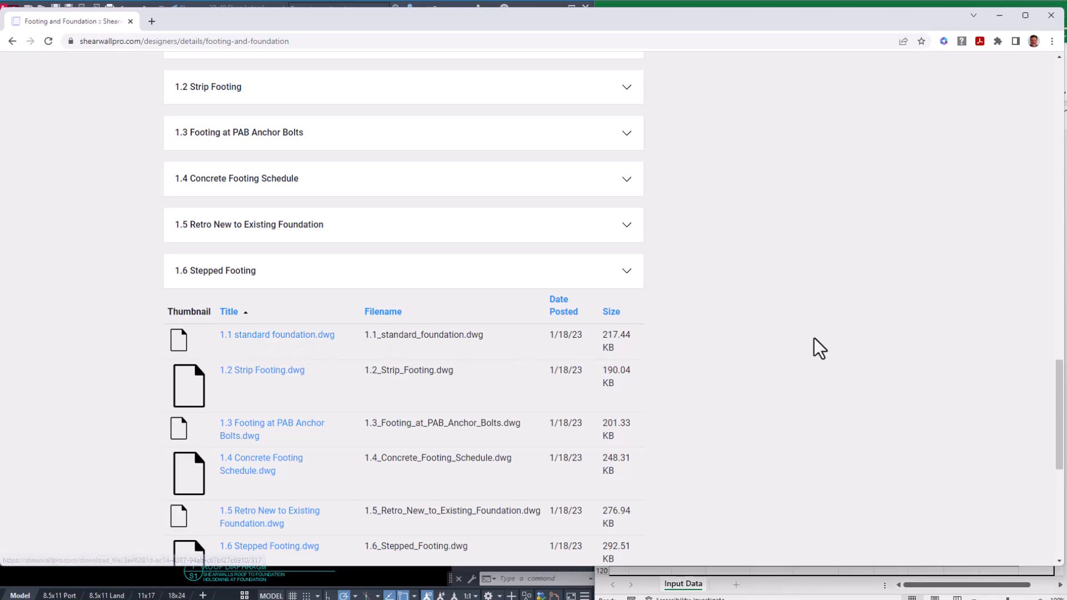
# Review the mono pour and stemwall details once more, and collapse the 1.1 Standard Foundation section
pyautogui.scroll(10, 814, 337)
pyautogui.scroll(1, 810, 328)
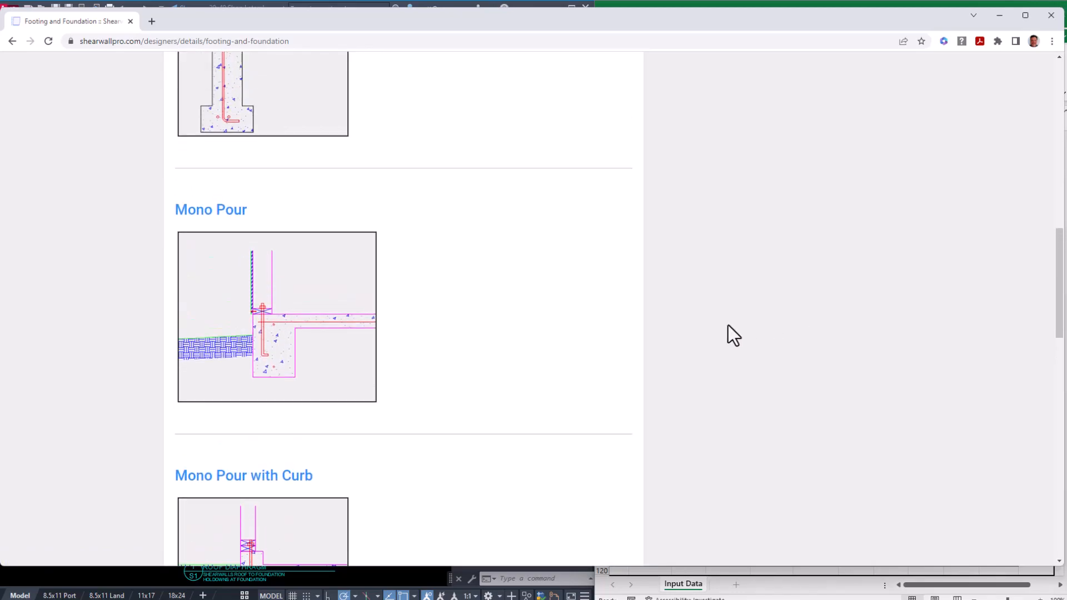
pyautogui.scroll(7, 311, 438)
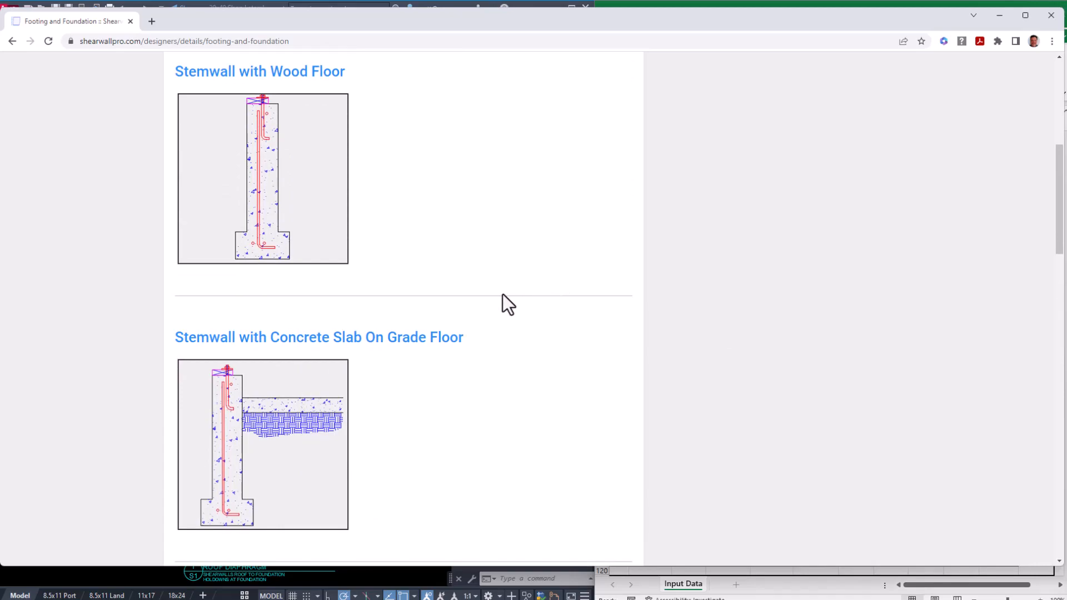
pyautogui.scroll(-1, 503, 294)
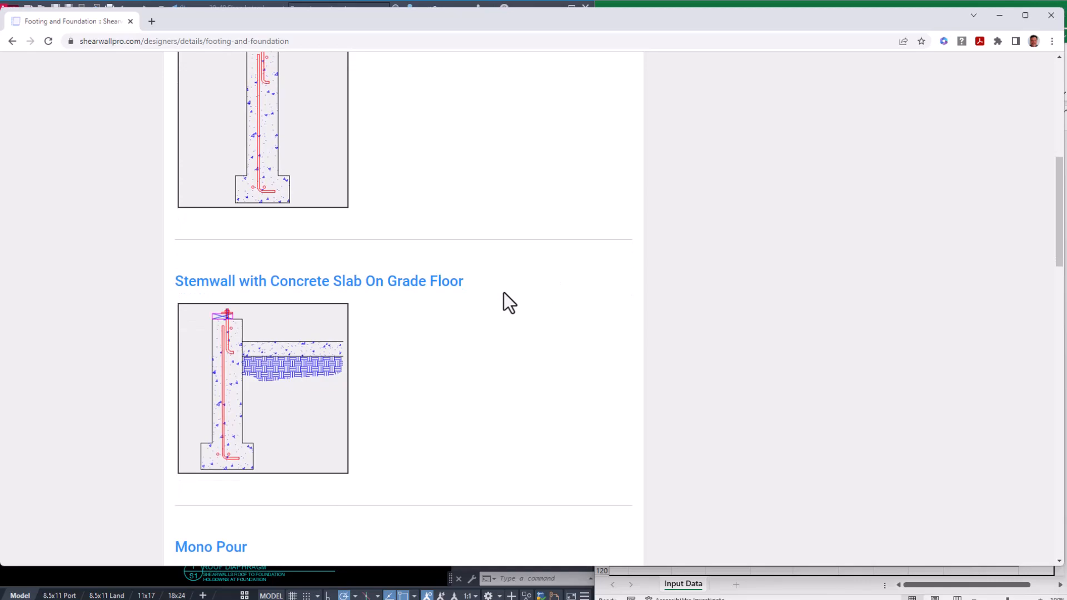
pyautogui.scroll(-1, 503, 293)
pyautogui.scroll(3, 362, 152)
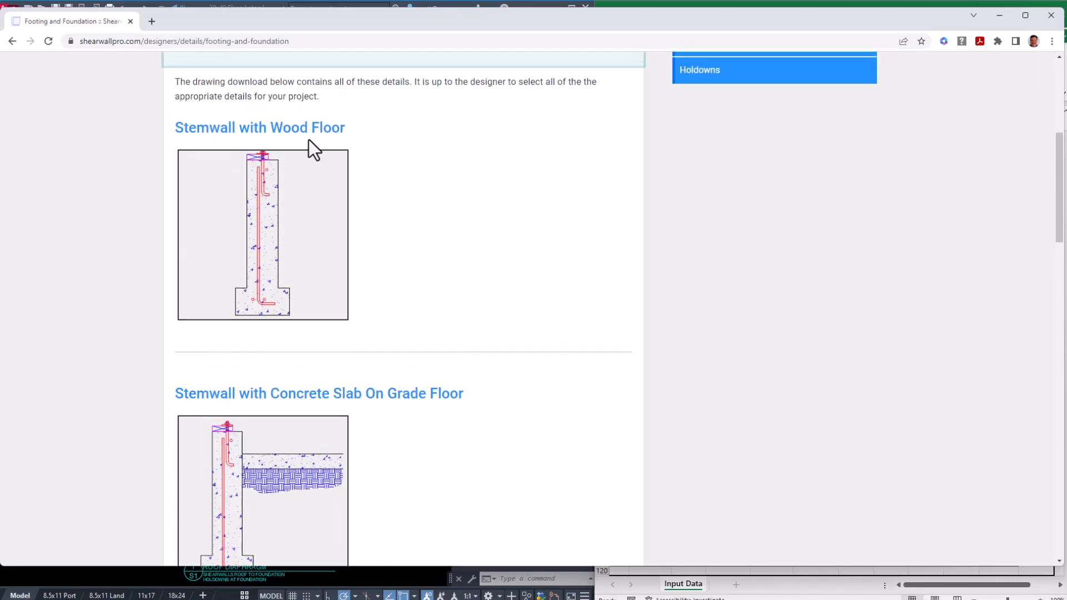
pyautogui.scroll(1, 262, 124)
pyautogui.click(255, 114)
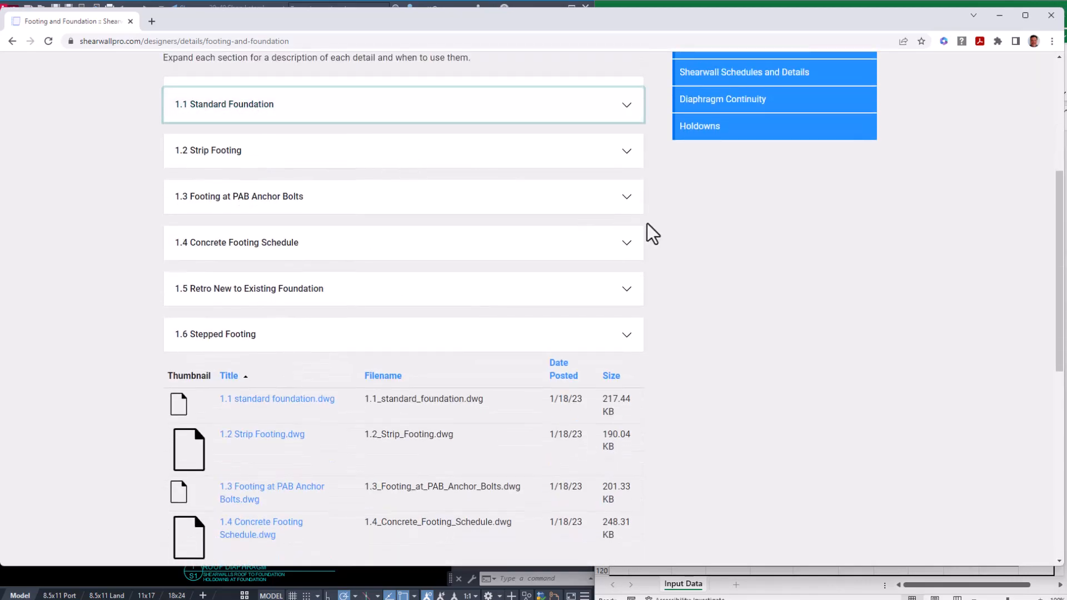
pyautogui.click(761, 240)
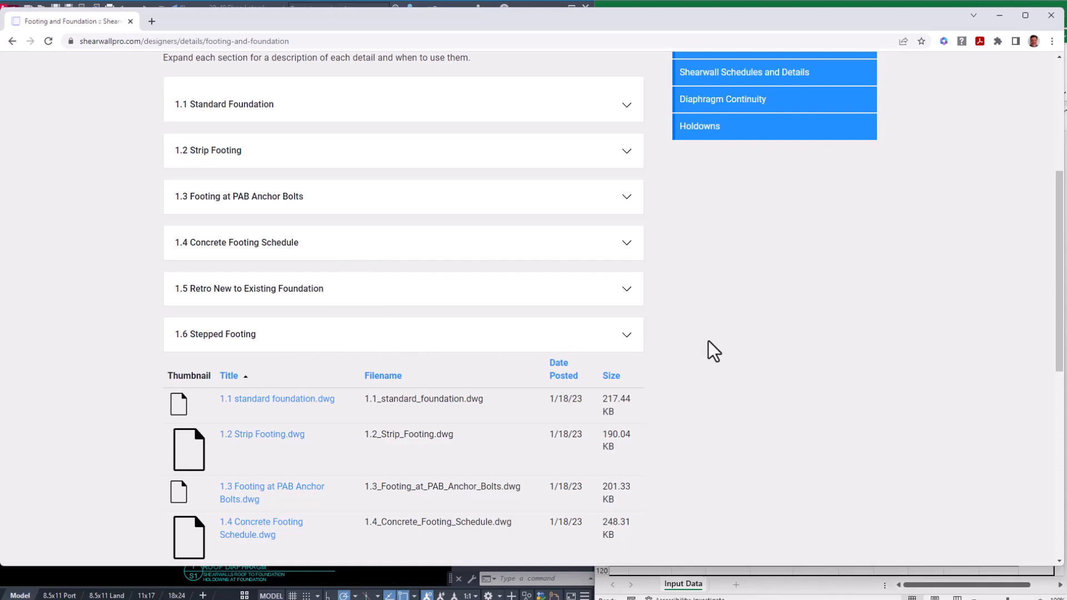
# Return to the construction details overview and open the Shearwall Schedules and Details page
pyautogui.scroll(4, 705, 340)
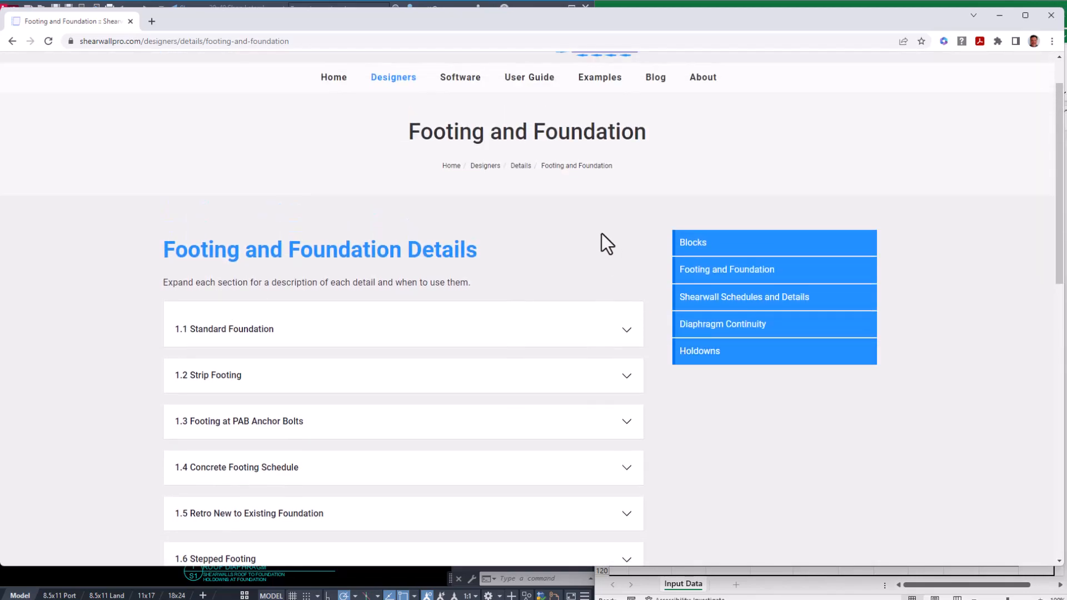
pyautogui.hotkey('alt', 'Left')
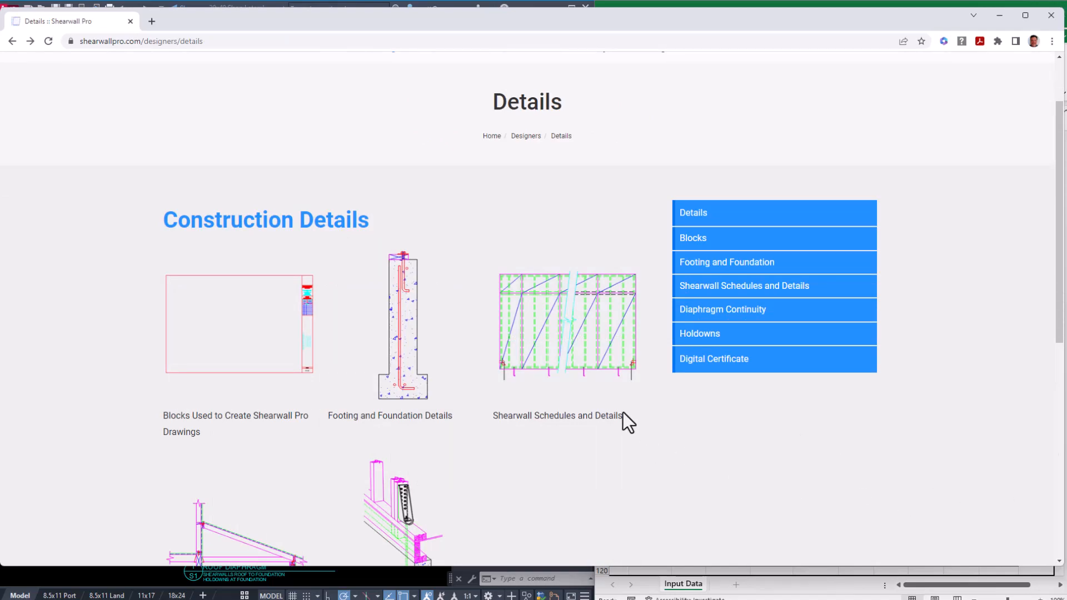
pyautogui.click(598, 381)
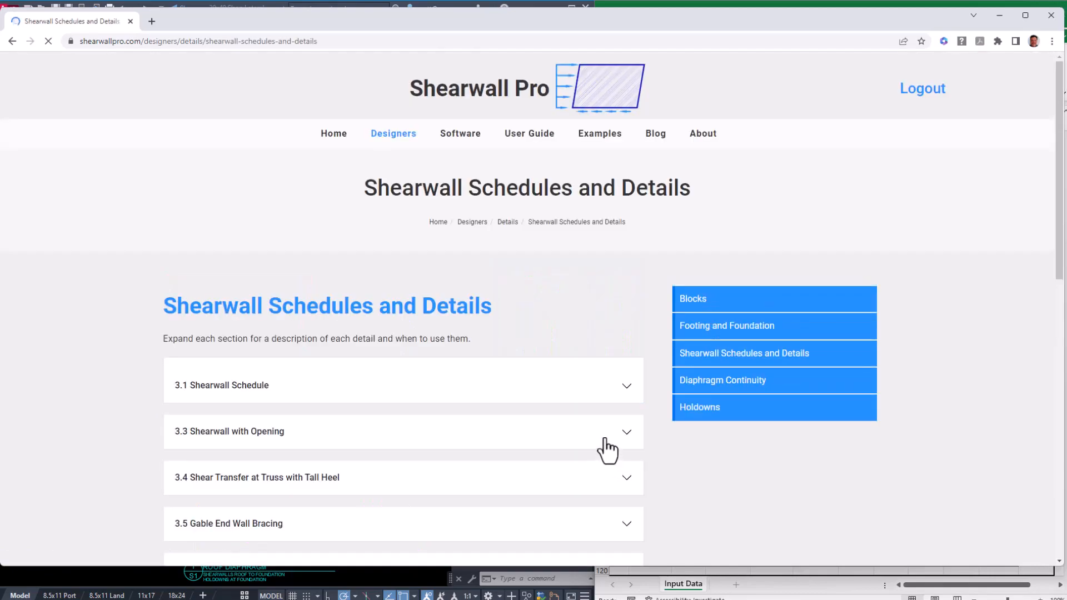
pyautogui.scroll(-2, 658, 455)
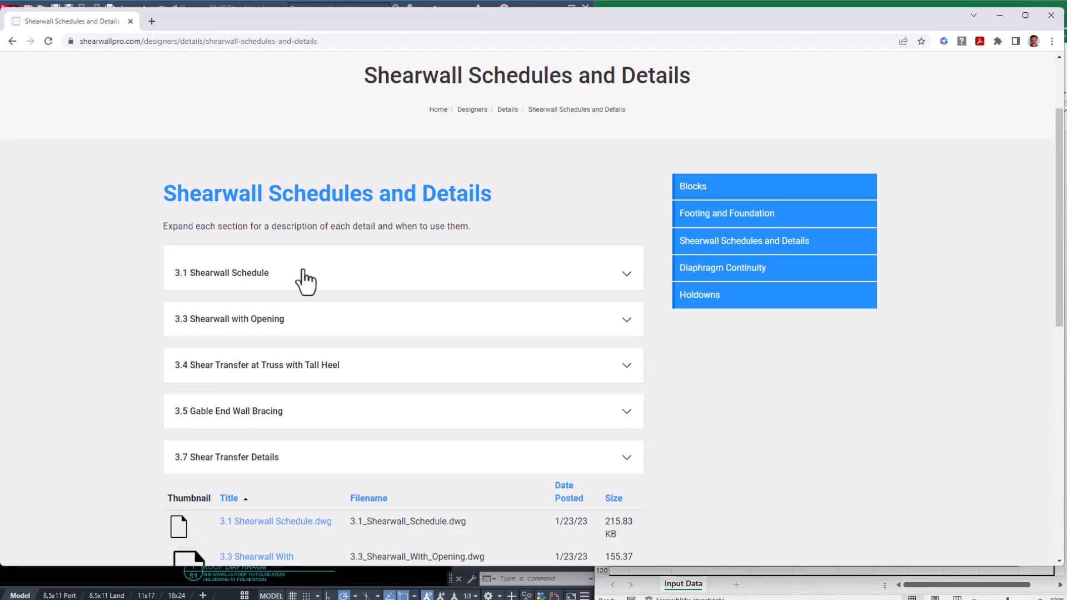
# Expand the 3.1 Shearwall Schedule and 3.7 Shear Transfer Details sections and read their descriptions
pyautogui.click(286, 275)
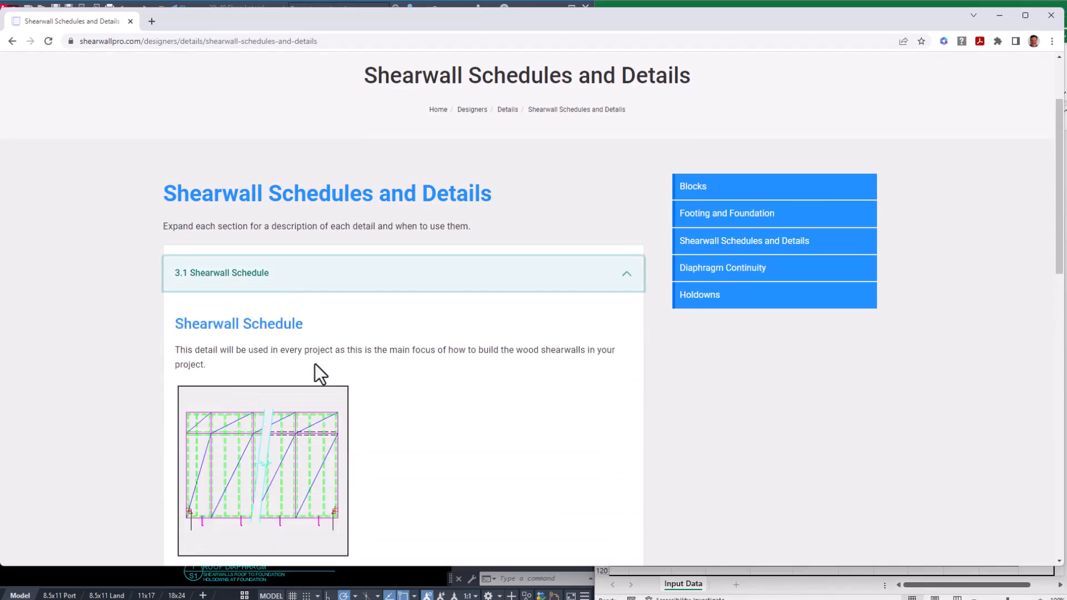
pyautogui.scroll(-7, 314, 364)
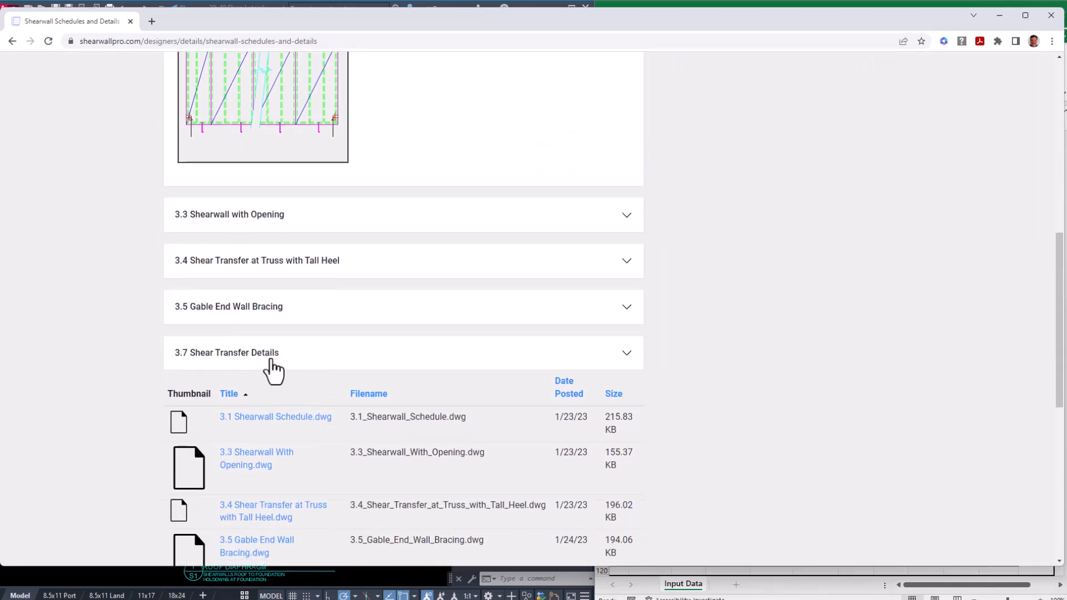
pyautogui.click(272, 361)
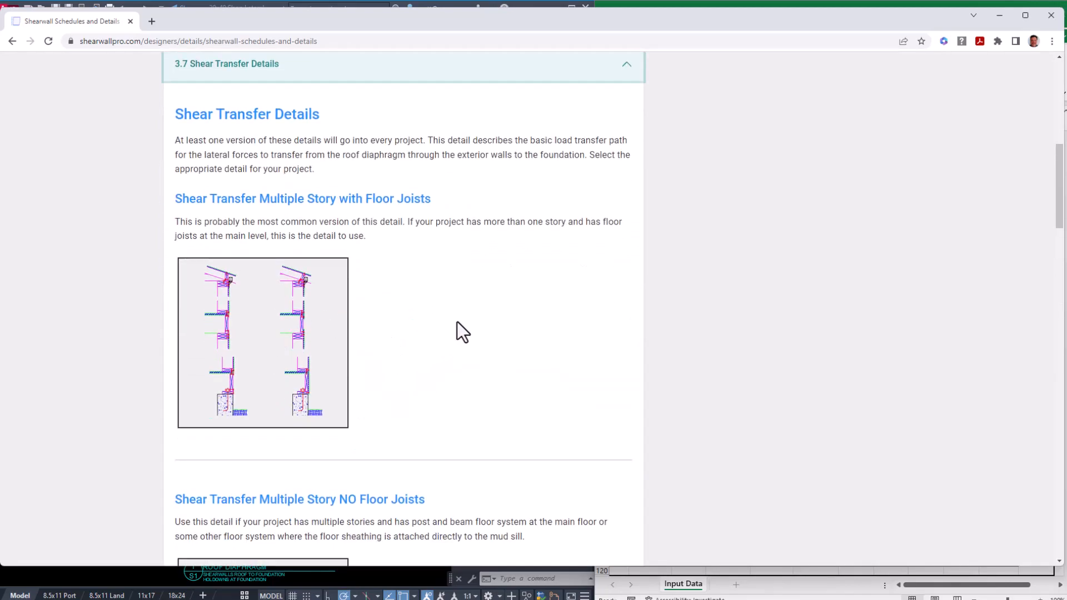
pyautogui.scroll(1, 448, 321)
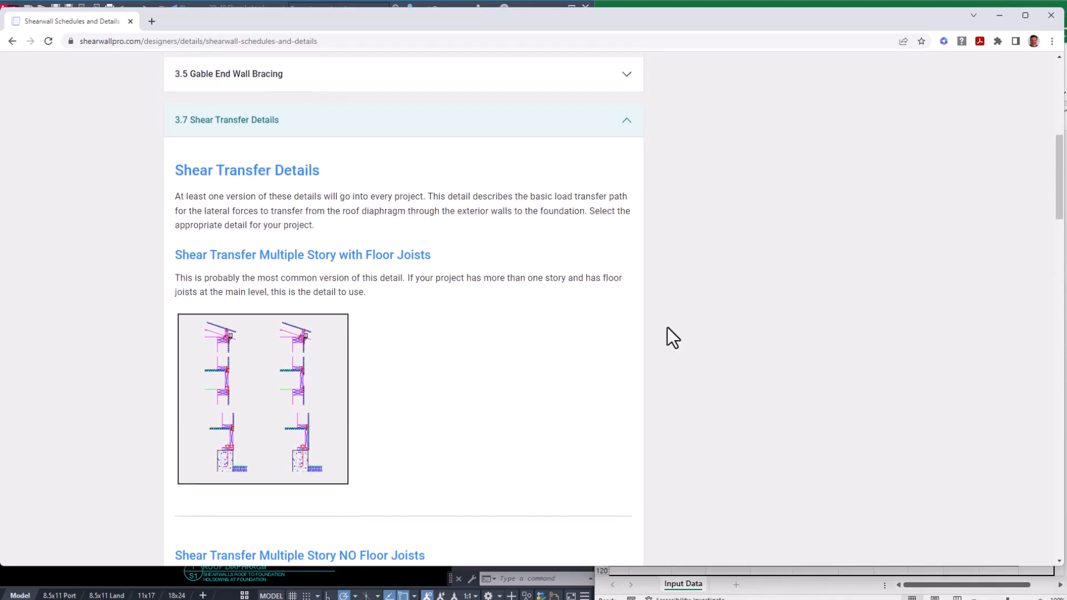
pyautogui.scroll(2, 661, 335)
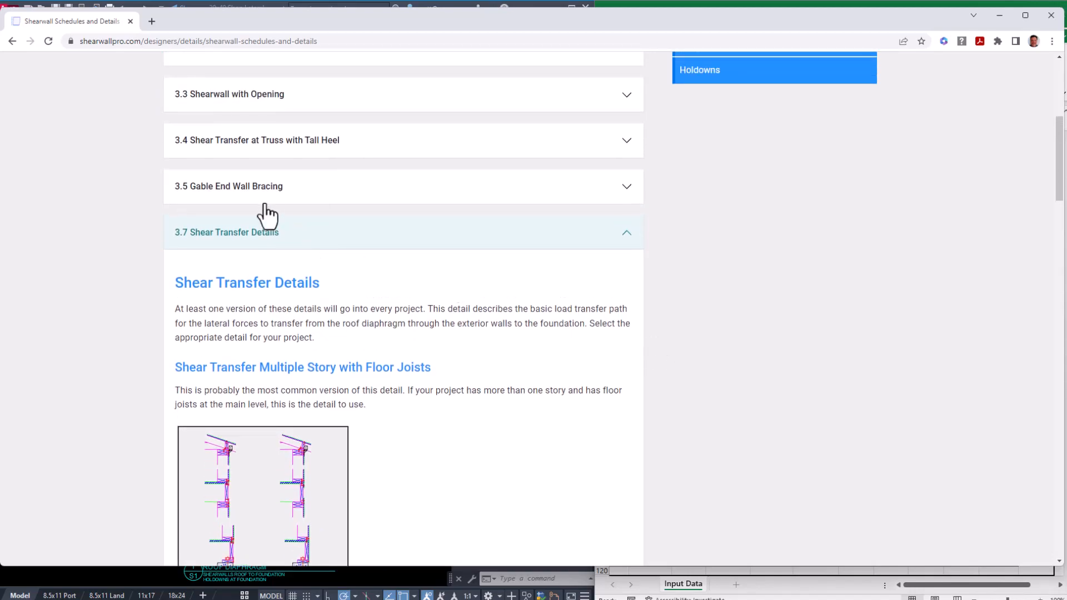
# Expand the 3.5 Gable End Wall Bracing section and examine its description and bracing detail
pyautogui.click(265, 193)
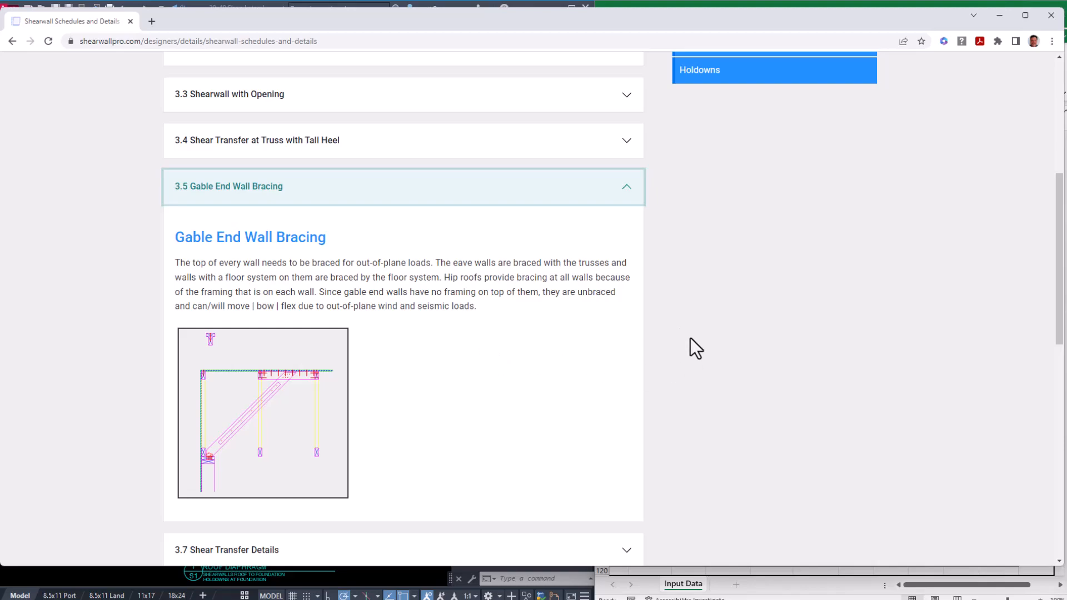
pyautogui.scroll(-4, 702, 348)
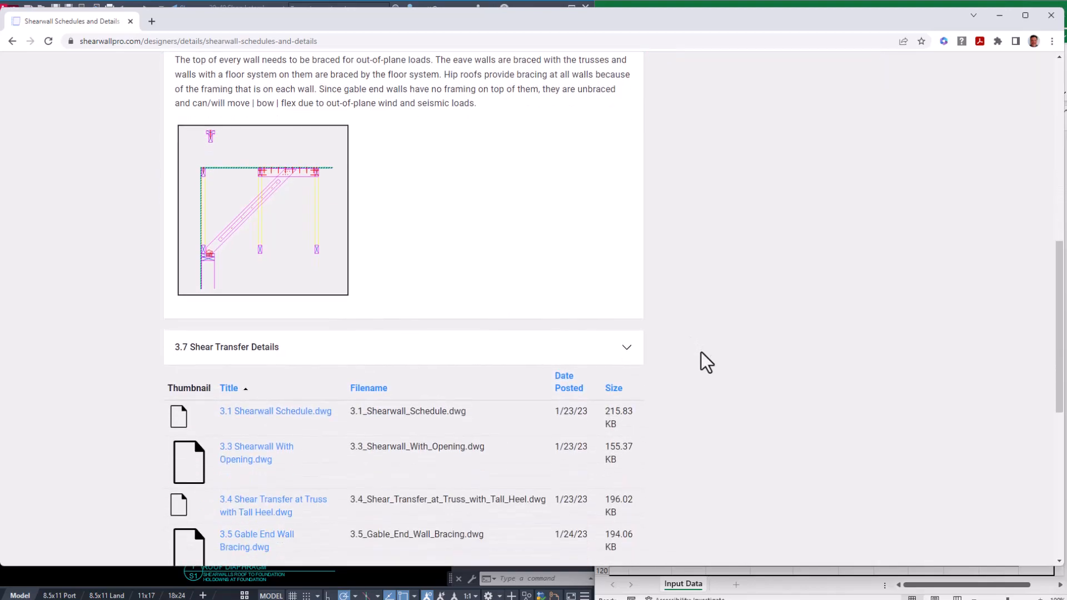
pyautogui.scroll(-3, 678, 360)
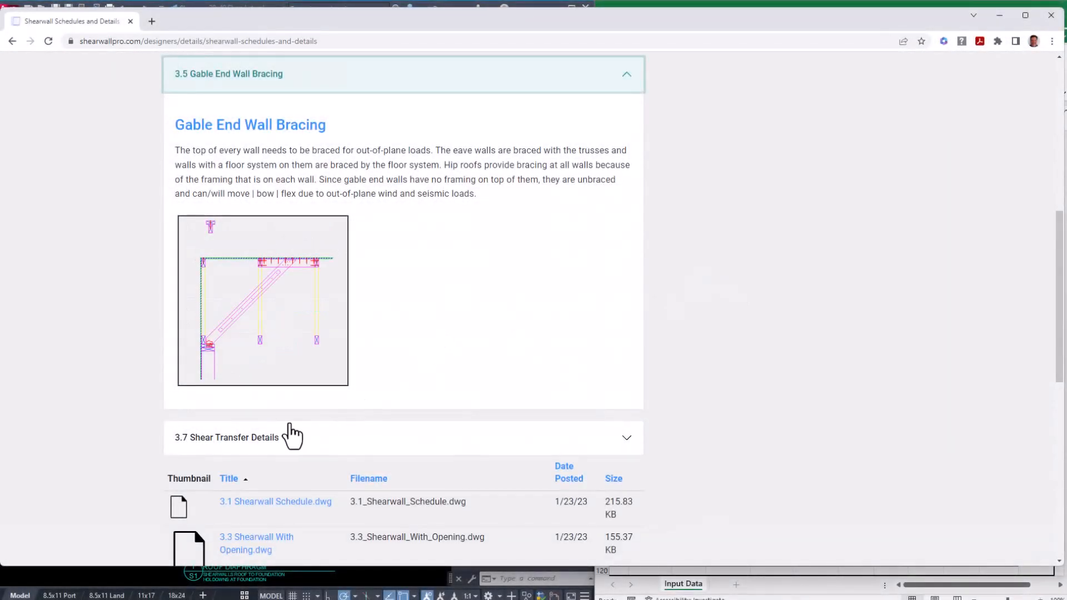
# Expand the 3.7 Shear Transfer Details section and examine the multiple-story variants with and without floor joists
pyautogui.click(254, 442)
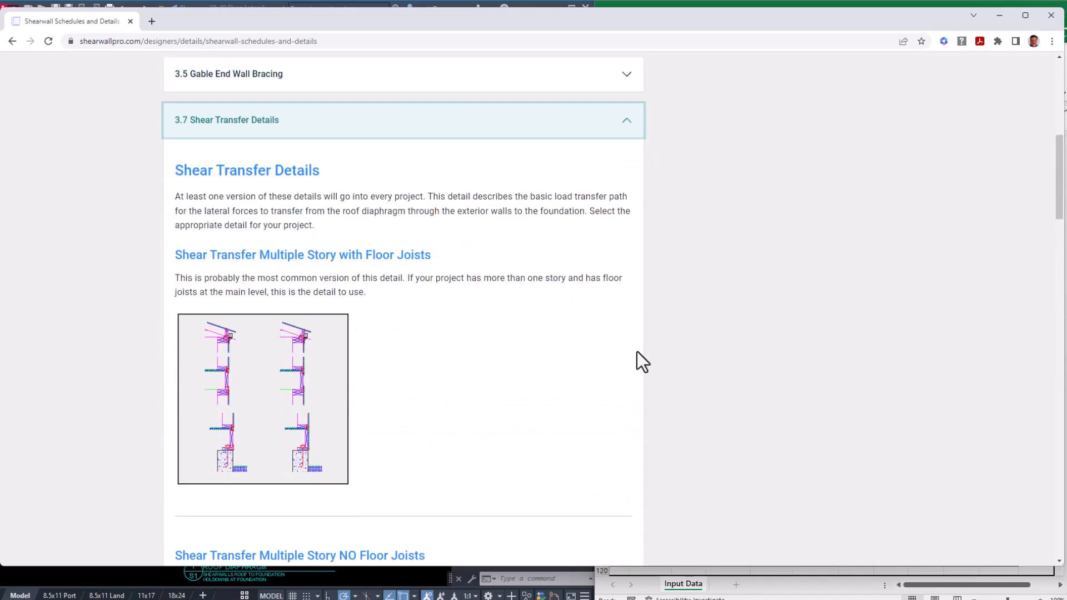
pyautogui.scroll(-2, 765, 301)
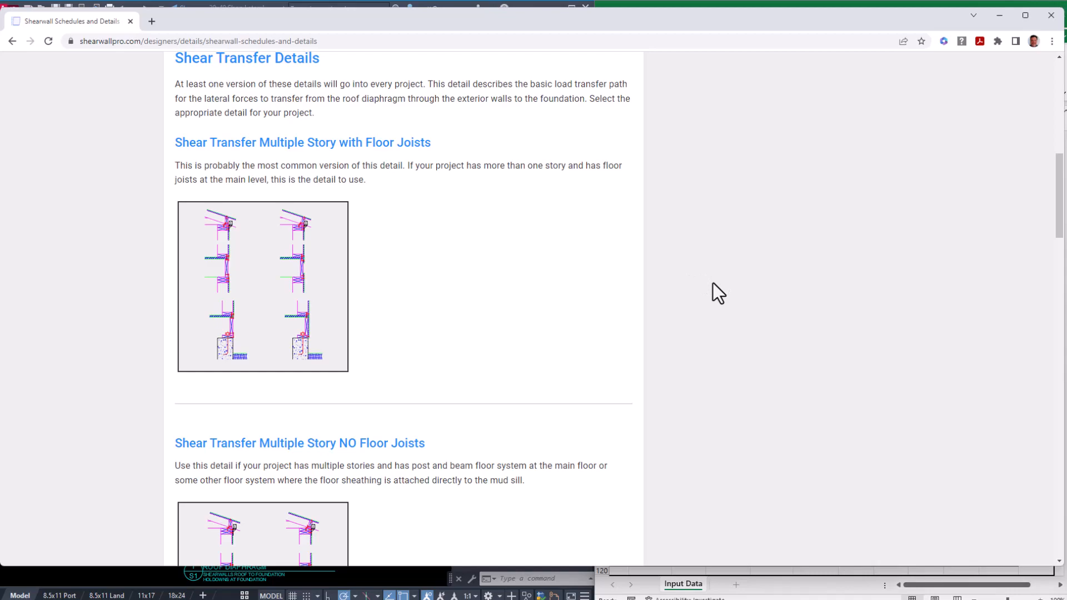
pyautogui.scroll(-3, 717, 286)
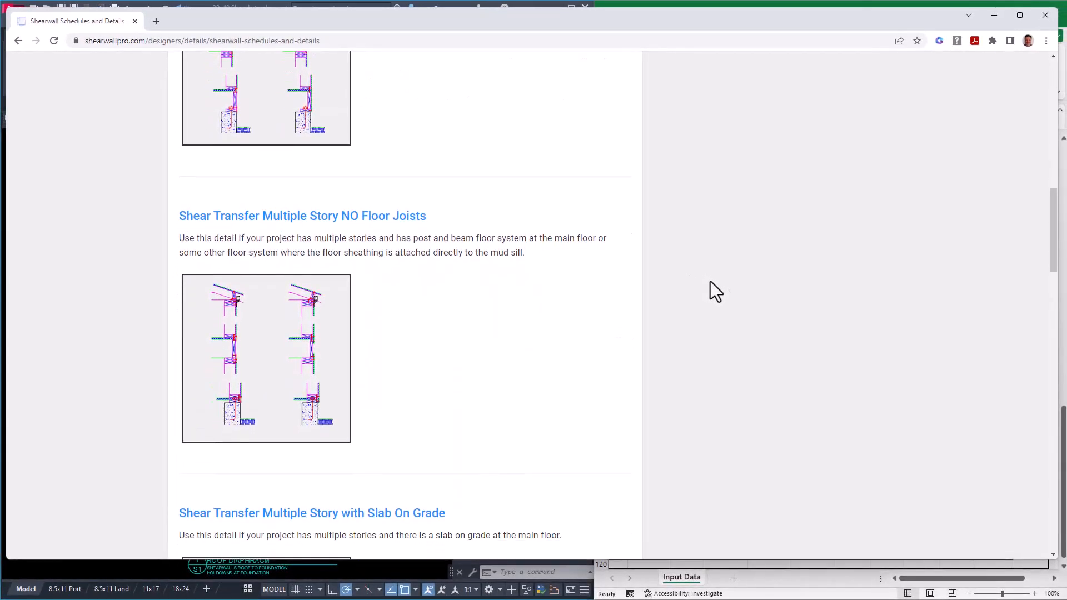
pyautogui.scroll(2, 655, 272)
pyautogui.scroll(2, 506, 248)
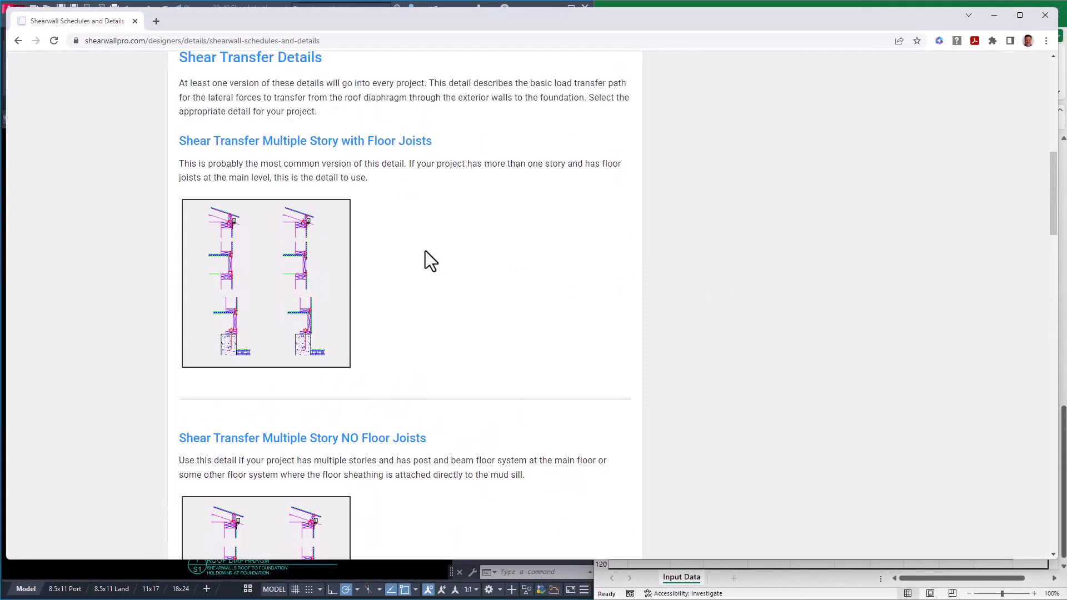
pyautogui.scroll(-4, 418, 313)
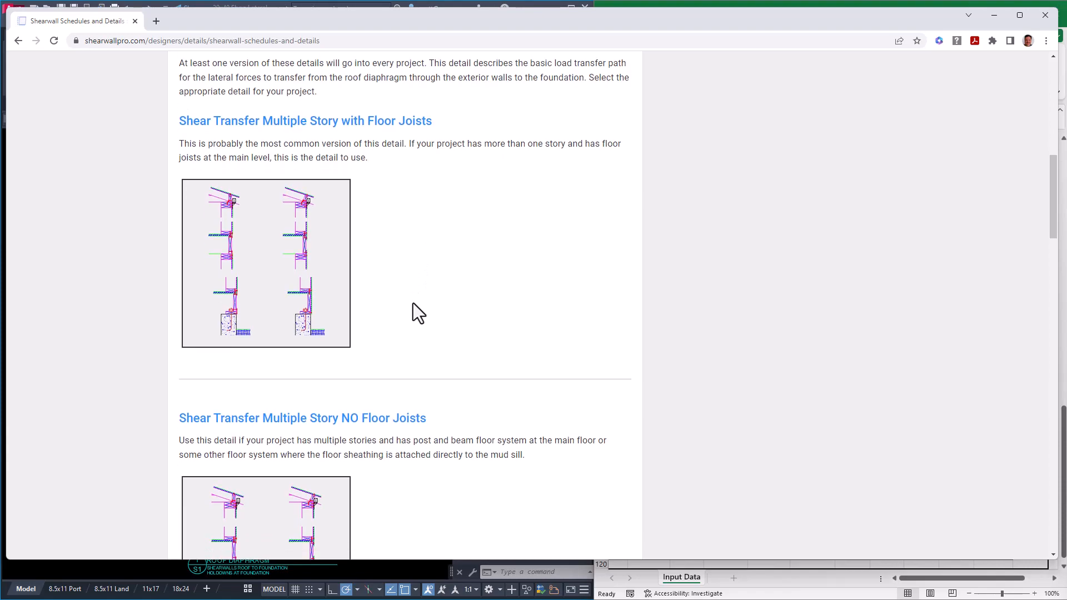
pyautogui.scroll(-3, 415, 309)
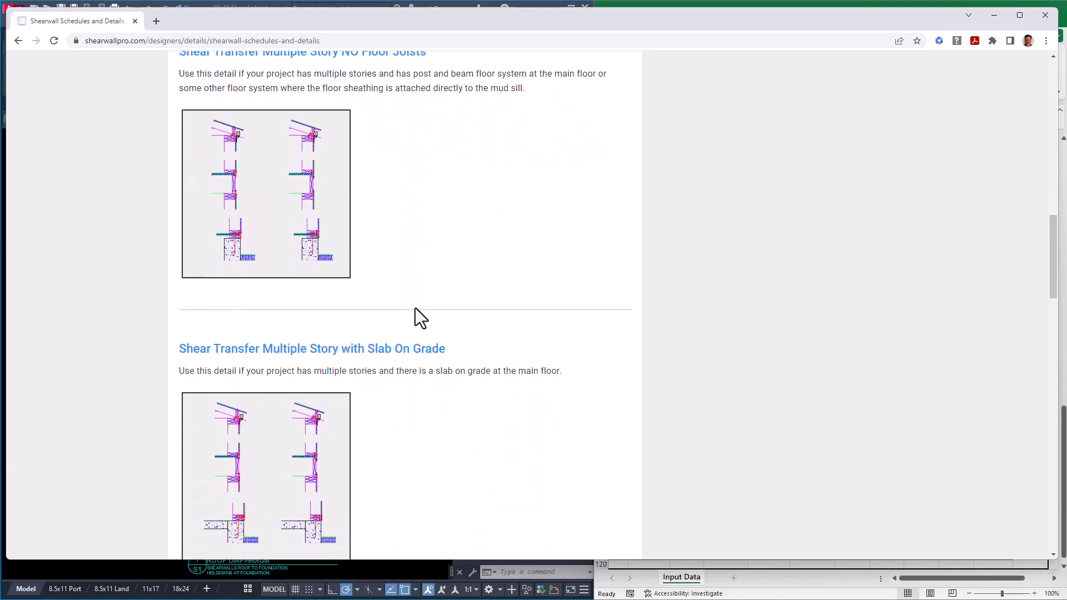
# Compare the one-story shear transfer details with floor joists, without floor joists and with slab on grade
pyautogui.scroll(-4, 416, 308)
pyautogui.scroll(-4, 421, 307)
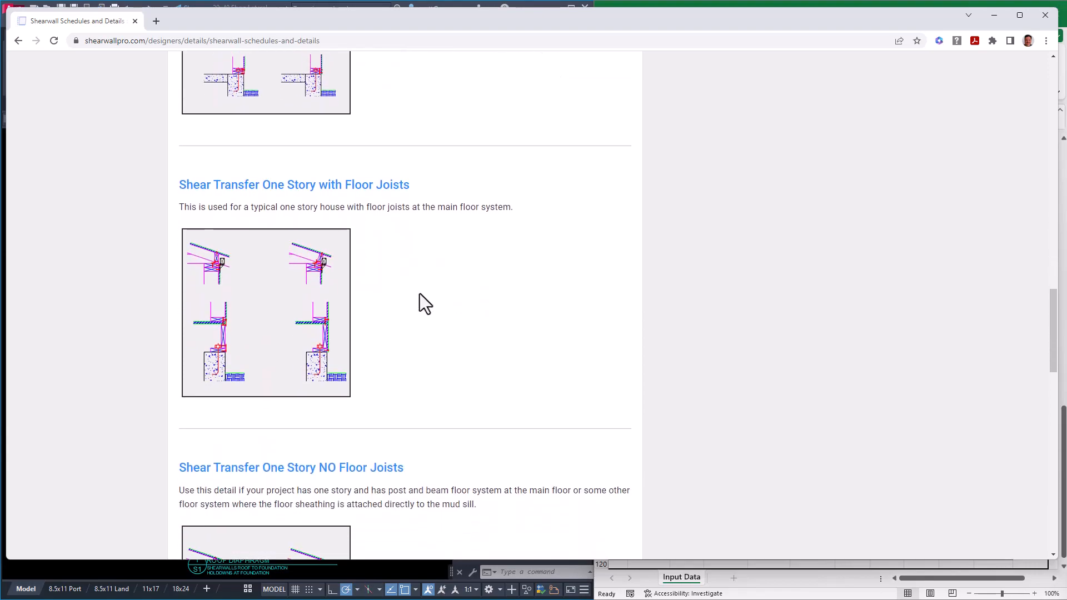
pyautogui.scroll(-3, 407, 304)
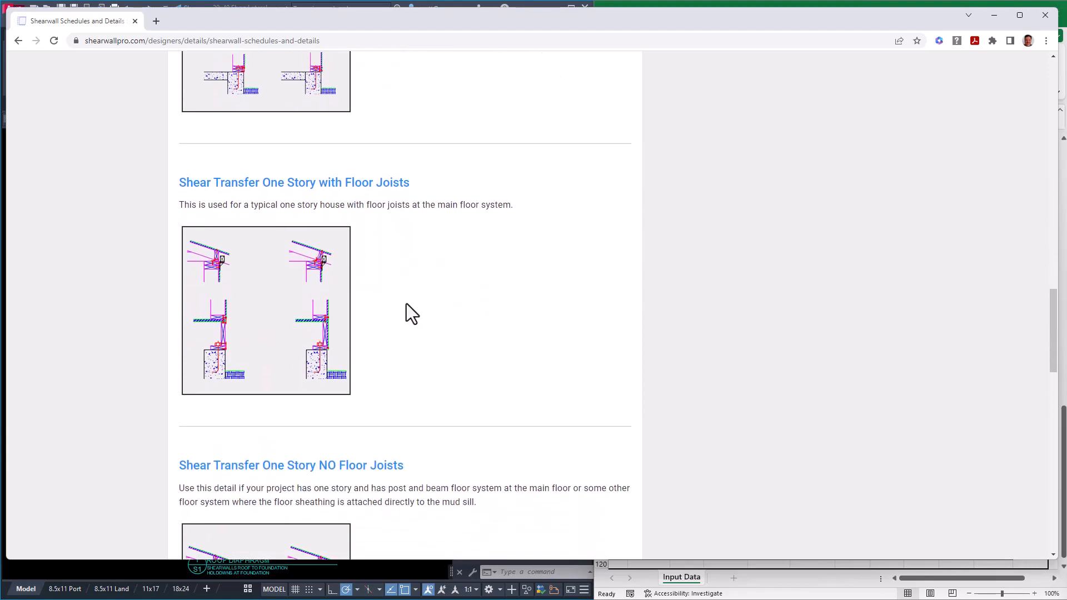
pyautogui.scroll(-3, 405, 305)
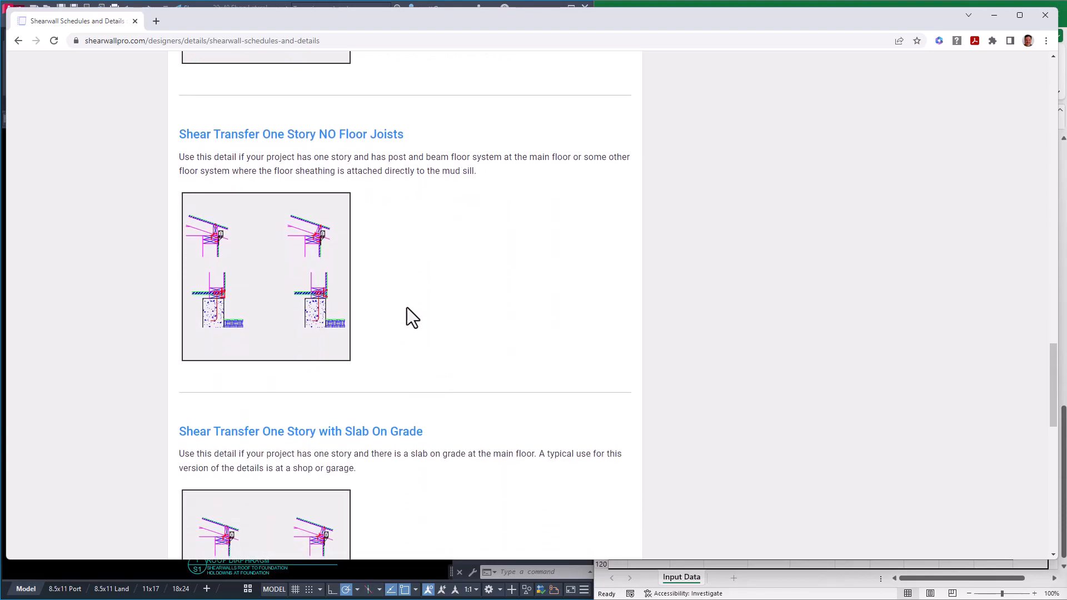
pyautogui.scroll(4, 415, 305)
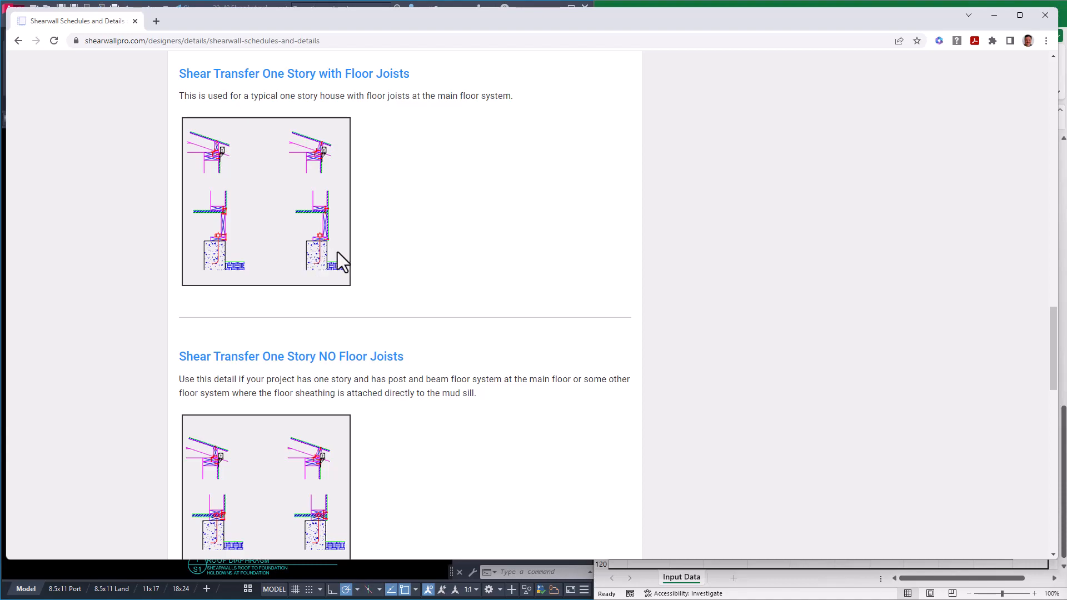
pyautogui.scroll(-4, 408, 291)
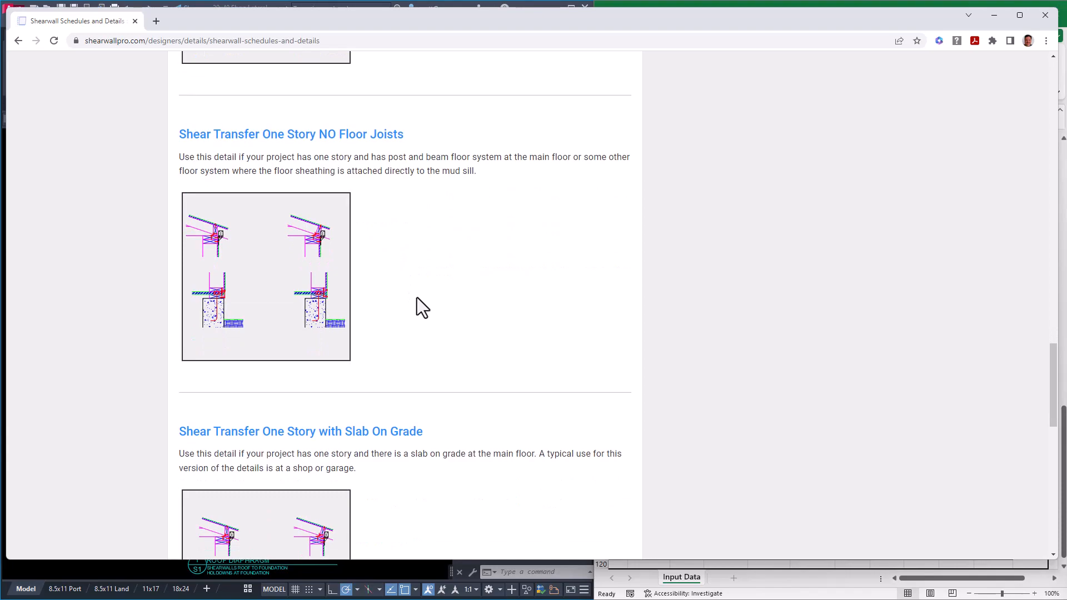
pyautogui.scroll(-5, 418, 297)
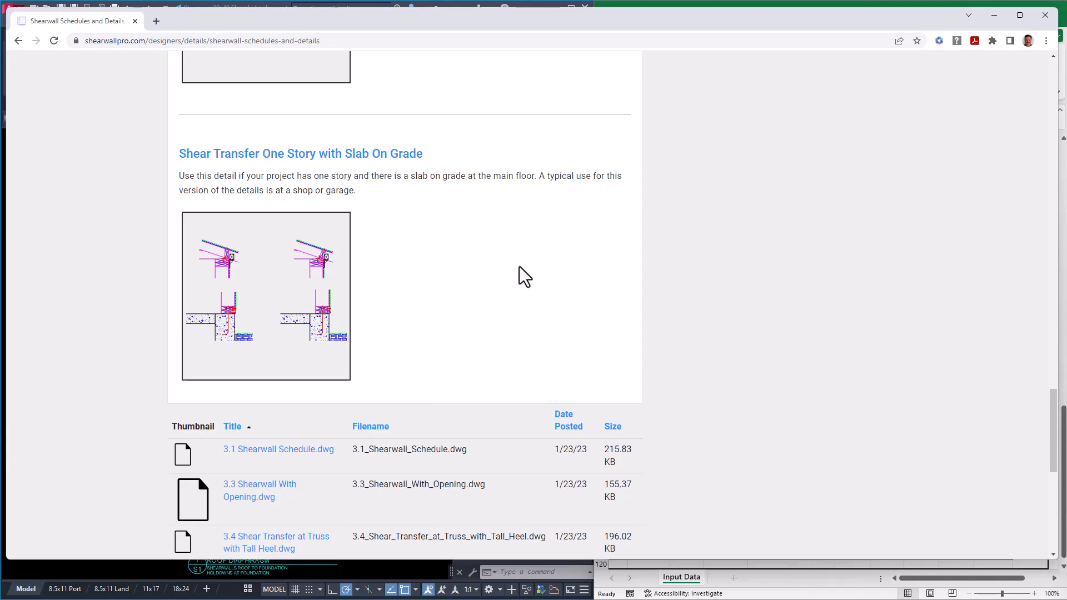
# Return to the construction details overview, open the Diaphragm Continuity page and look through its list of detail sections
pyautogui.hotkey('alt', 'Left')
pyautogui.scroll(-4, 544, 389)
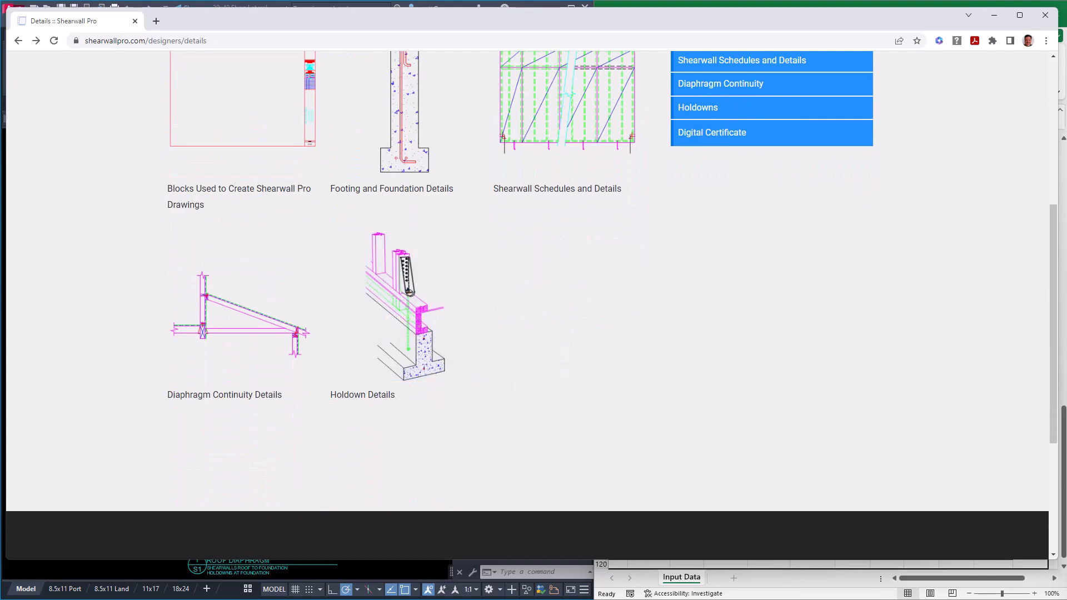
pyautogui.click(289, 324)
pyautogui.scroll(-3, 483, 322)
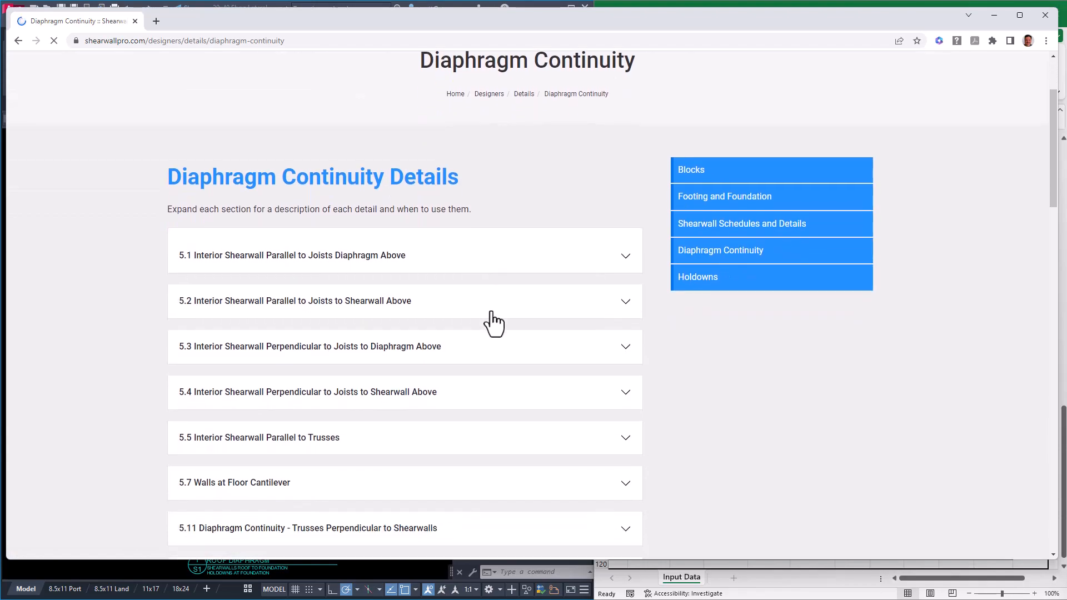
pyautogui.scroll(-3, 464, 243)
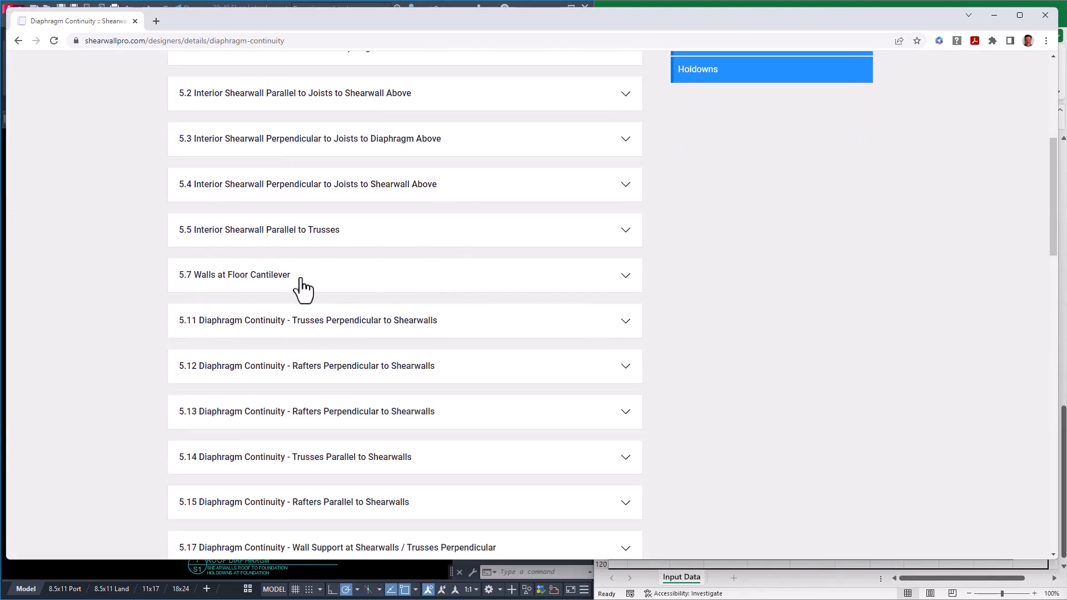
pyautogui.scroll(-1, 328, 285)
pyautogui.scroll(-1, 400, 285)
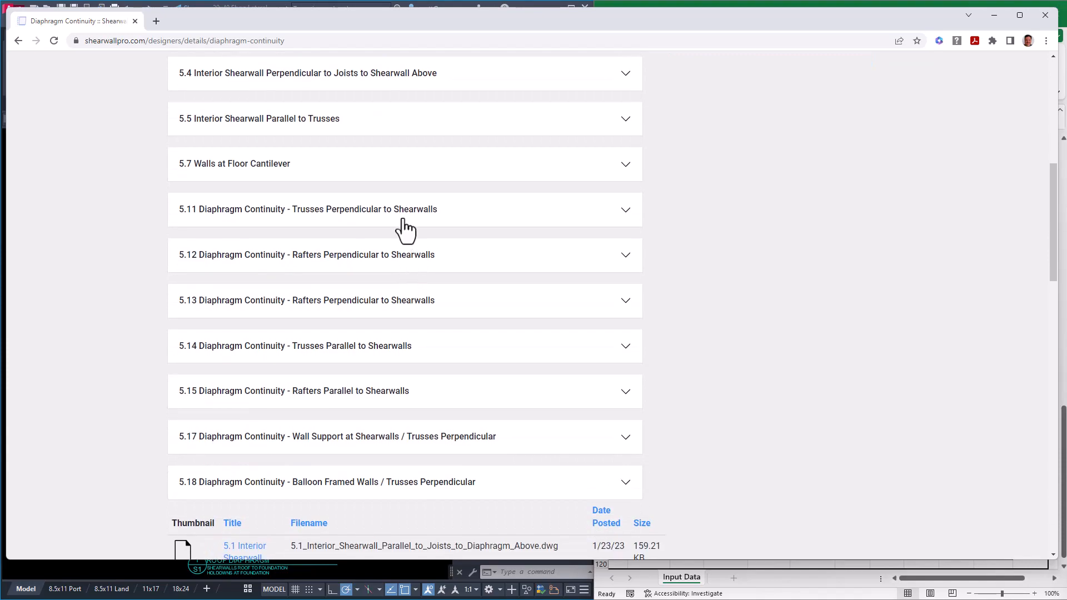
# Expand the diaphragm continuity sections 5.11, 5.12, 5.13, 5.15 and 5.18 in turn and examine their details
pyautogui.click(389, 219)
pyautogui.scroll(-3, 425, 342)
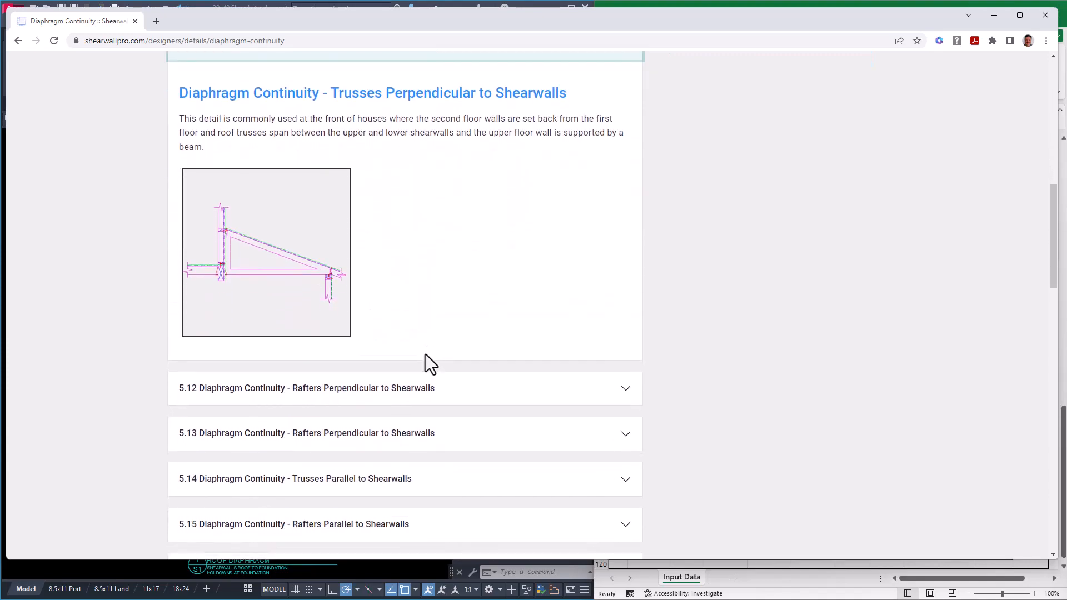
pyautogui.click(428, 350)
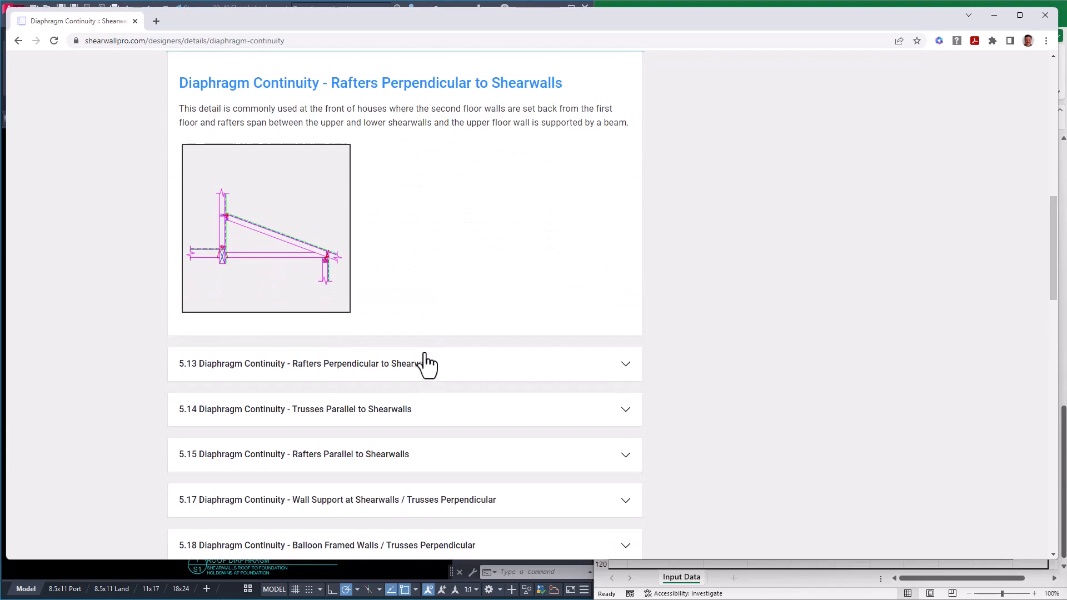
pyautogui.click(436, 373)
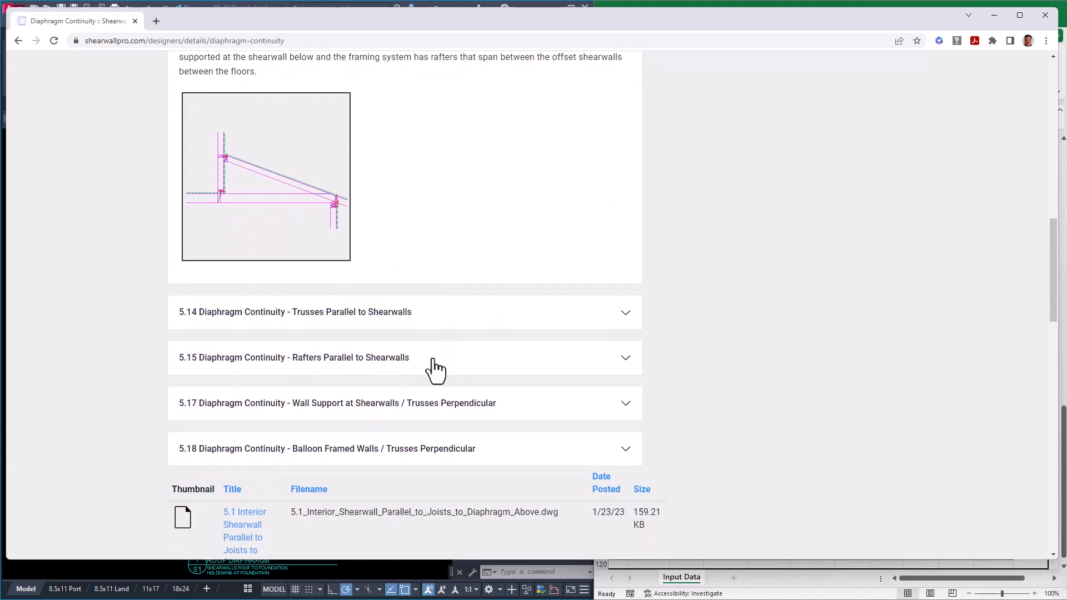
pyautogui.click(434, 364)
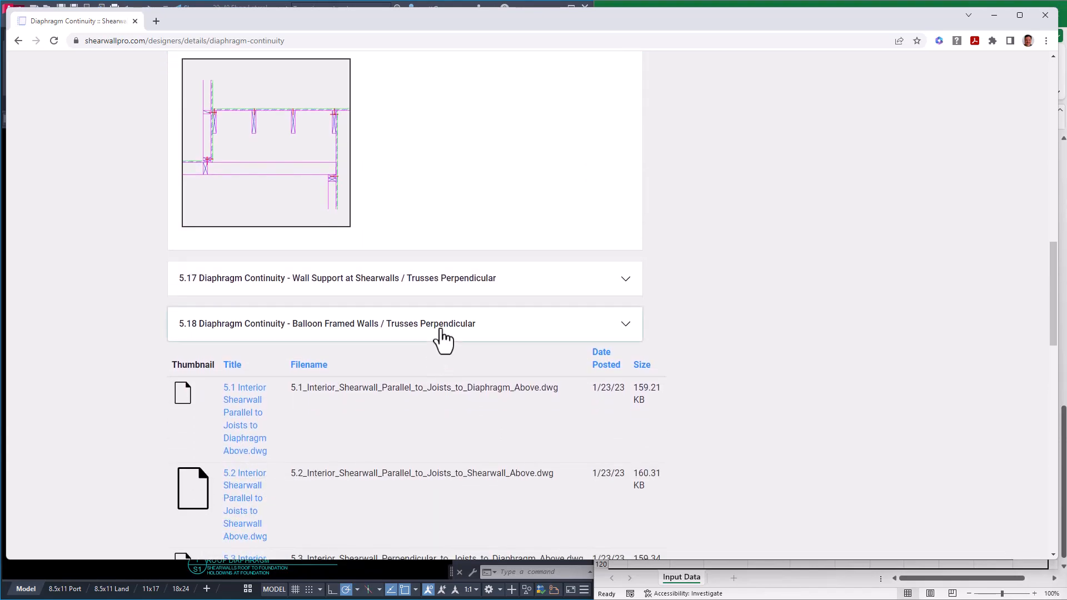
pyautogui.click(440, 330)
# Return to the construction details overview, open the Holdown Details page and look through its sections
pyautogui.hotkey('alt', 'Left')
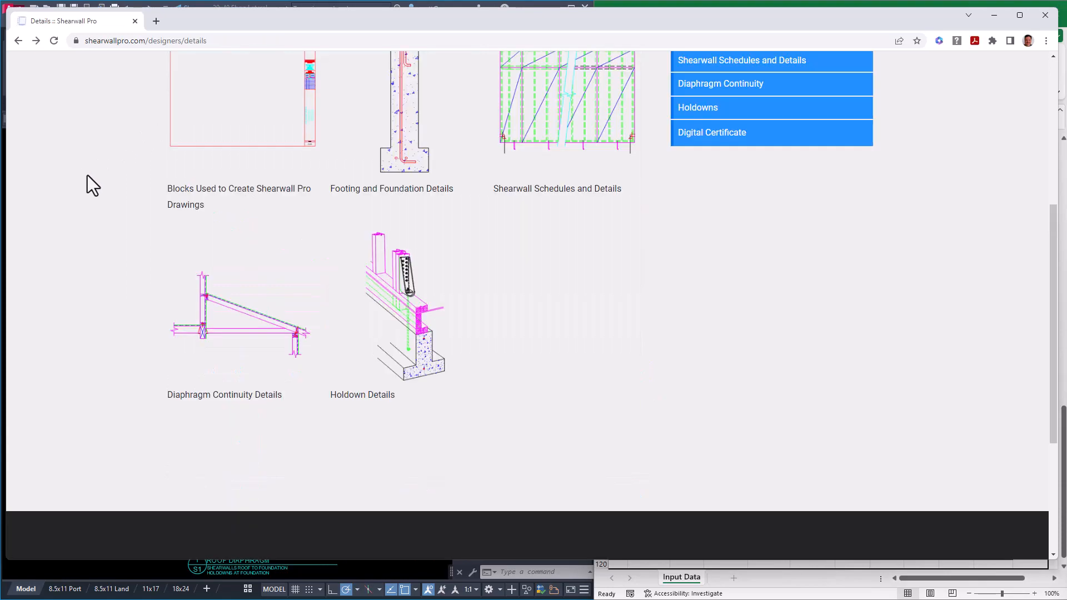
pyautogui.click(462, 321)
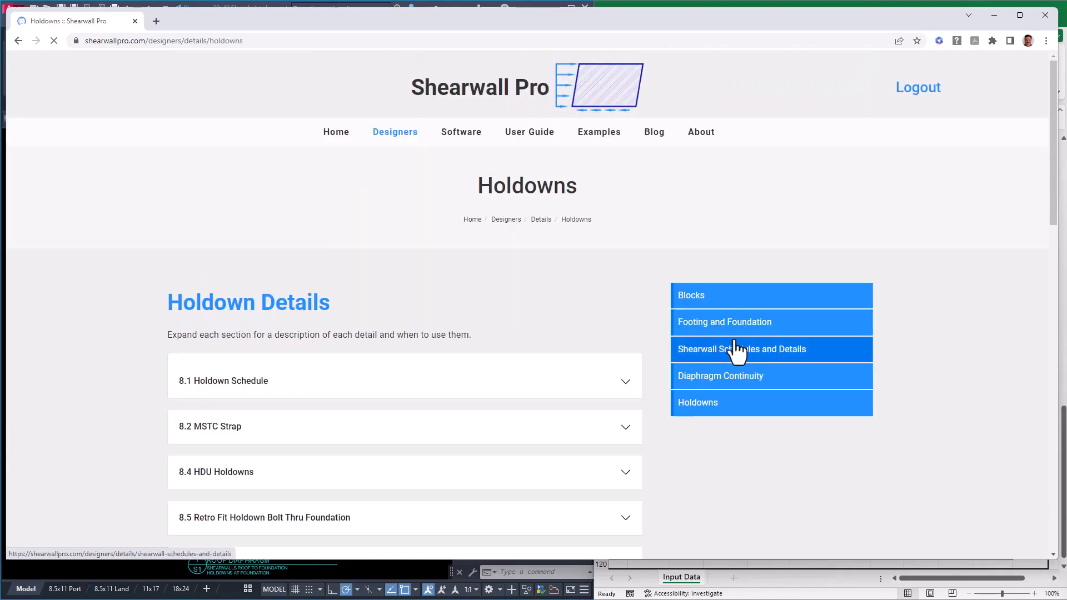
pyautogui.scroll(-3, 688, 369)
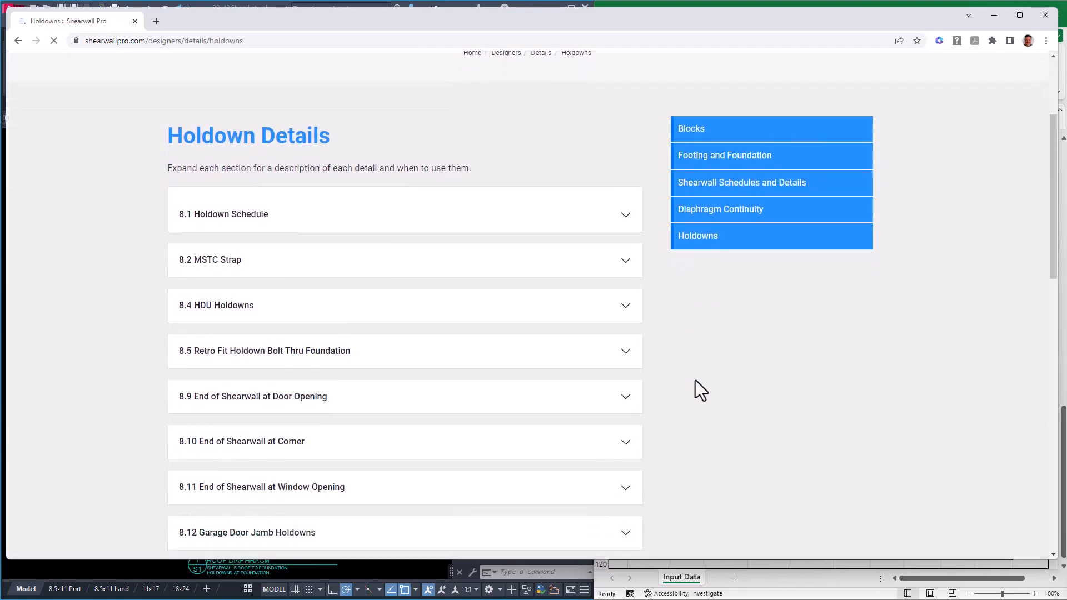
pyautogui.scroll(-2, 695, 381)
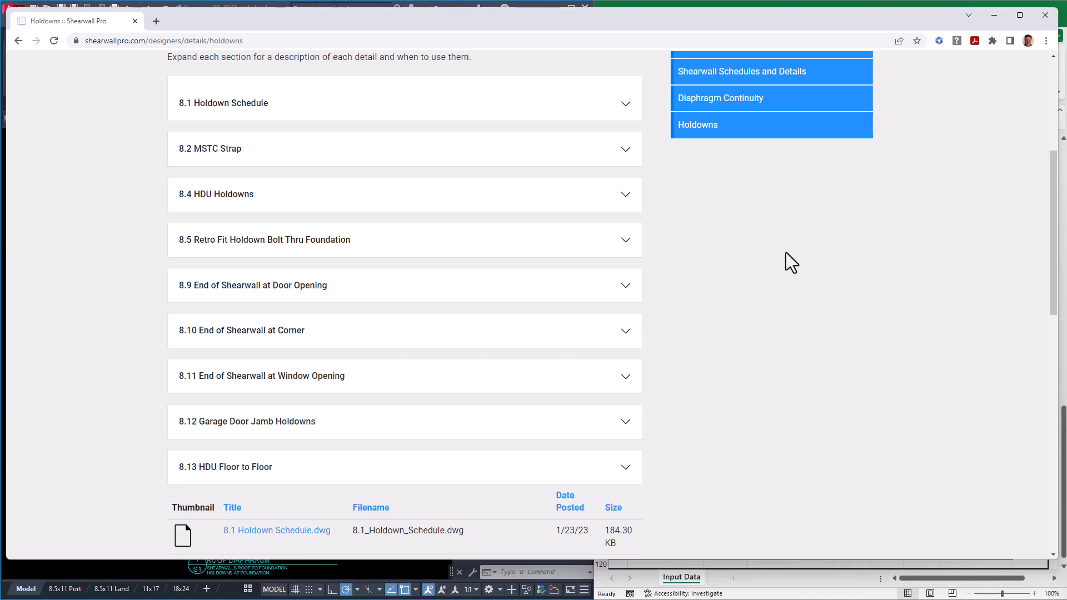
# Read the 8.1 Holdown Schedule and 8.2 MSTC Strap sections one after the other, collapsing each when done
pyautogui.click(241, 111)
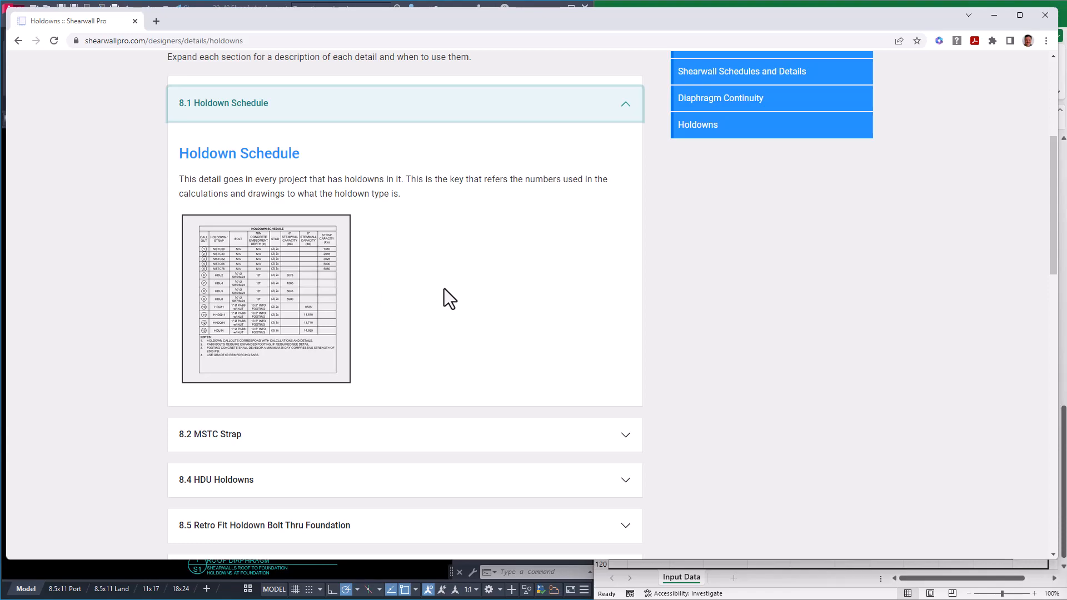
pyautogui.click(307, 111)
pyautogui.click(303, 162)
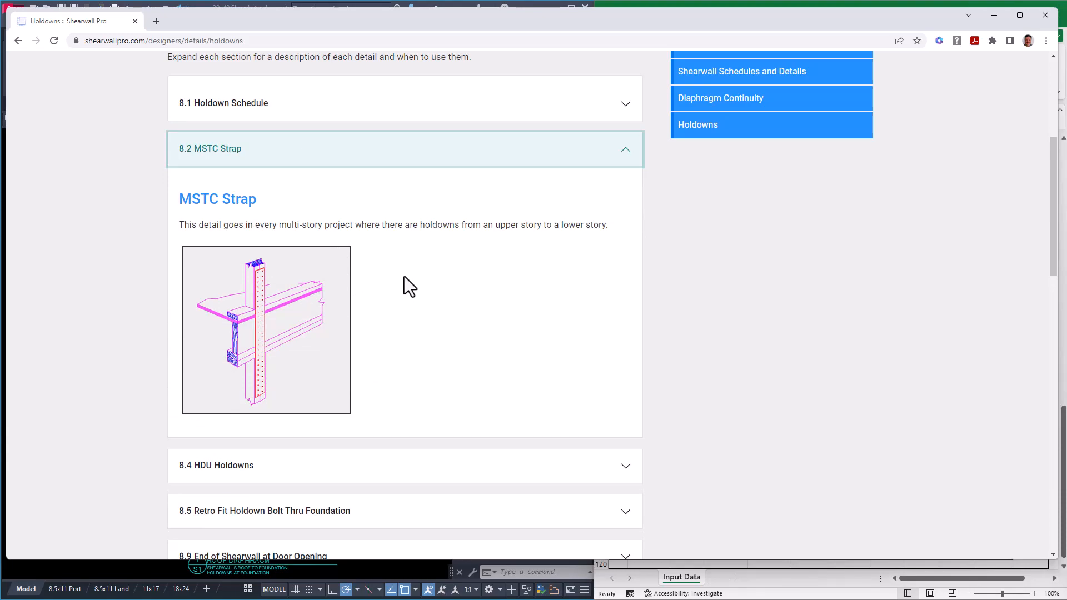
pyautogui.click(360, 161)
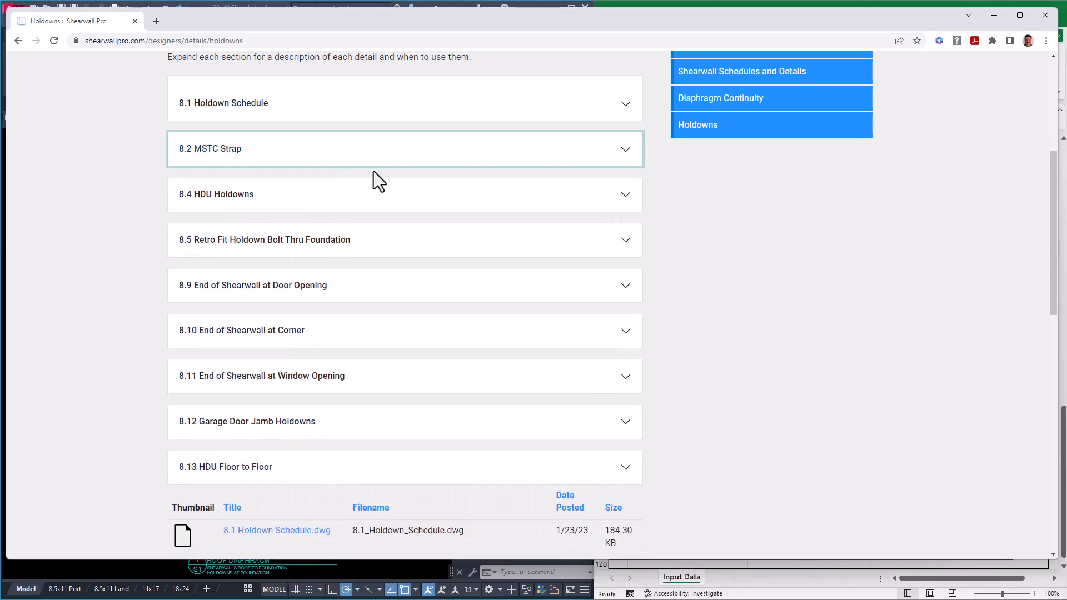
# Expand the 8.4 HDU Holdowns section, examine its wood-framing-to-foundation detail, and collapse it
pyautogui.click(389, 204)
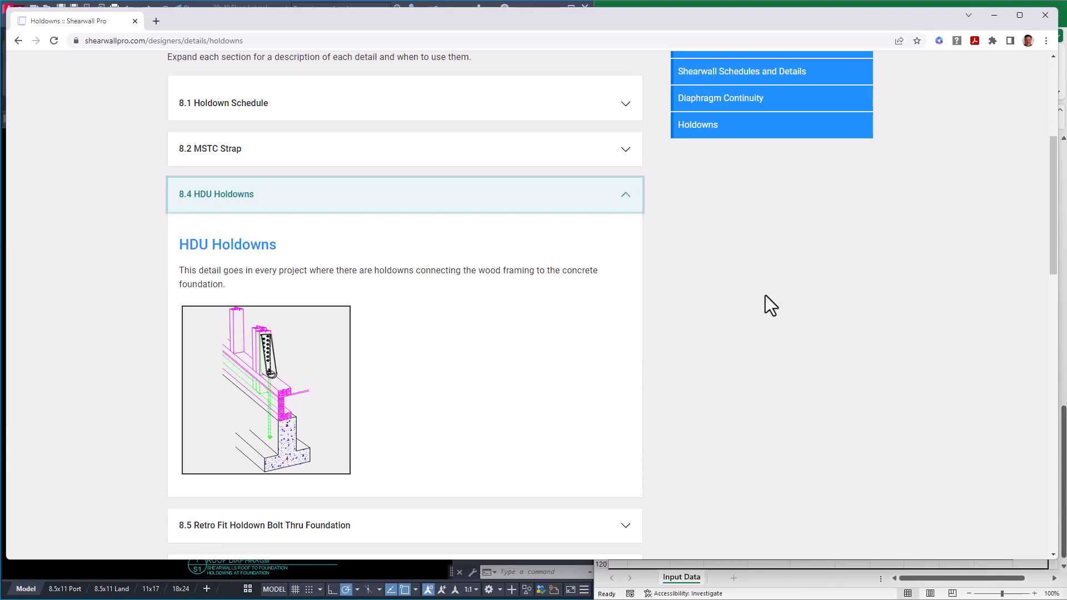
pyautogui.scroll(-1, 761, 300)
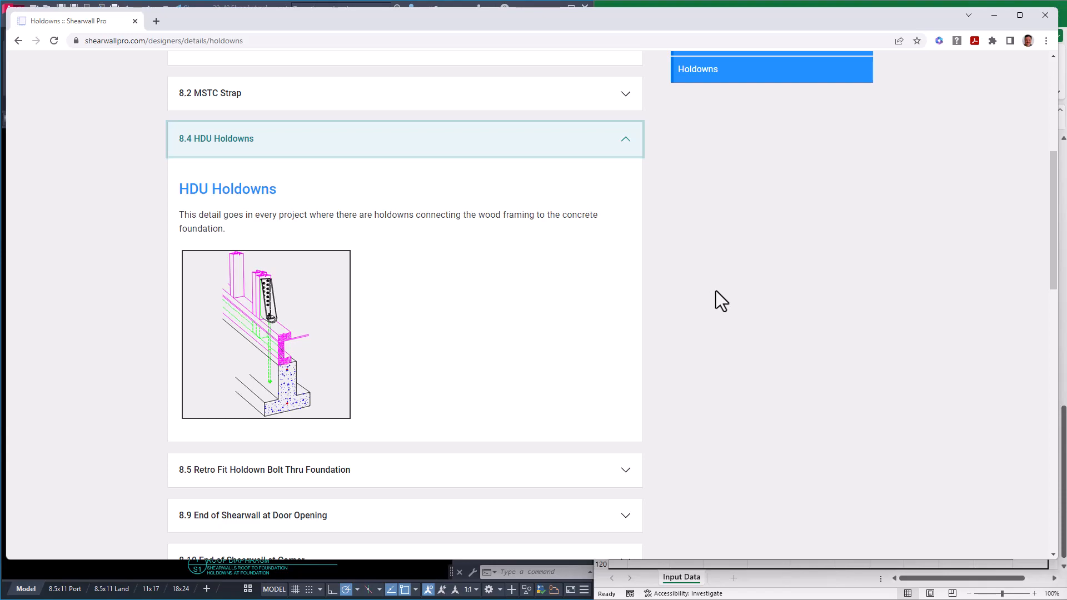
pyautogui.scroll(-1, 702, 298)
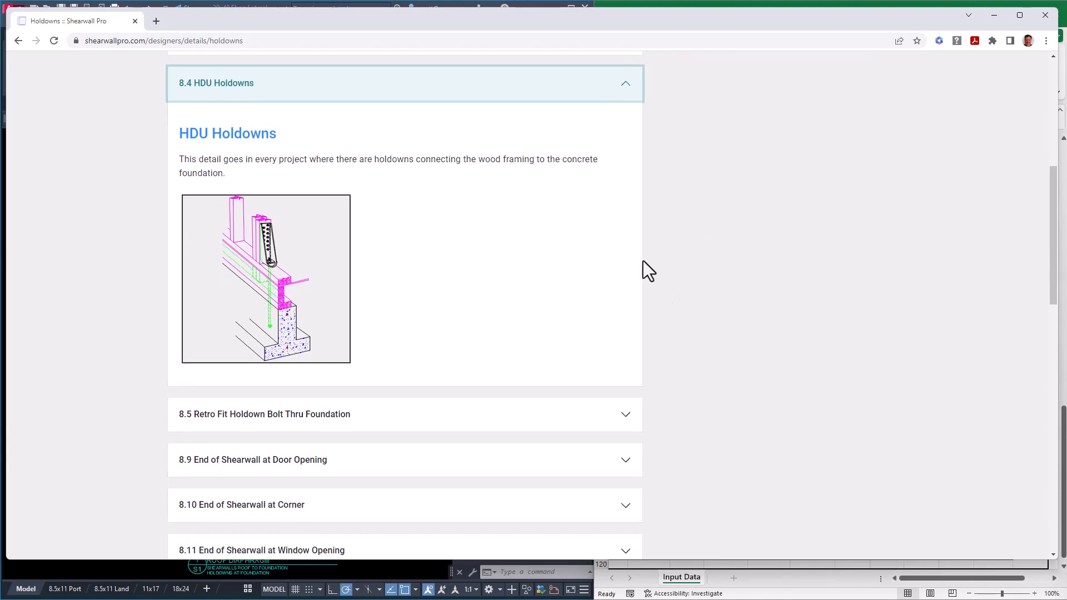
pyautogui.click(386, 89)
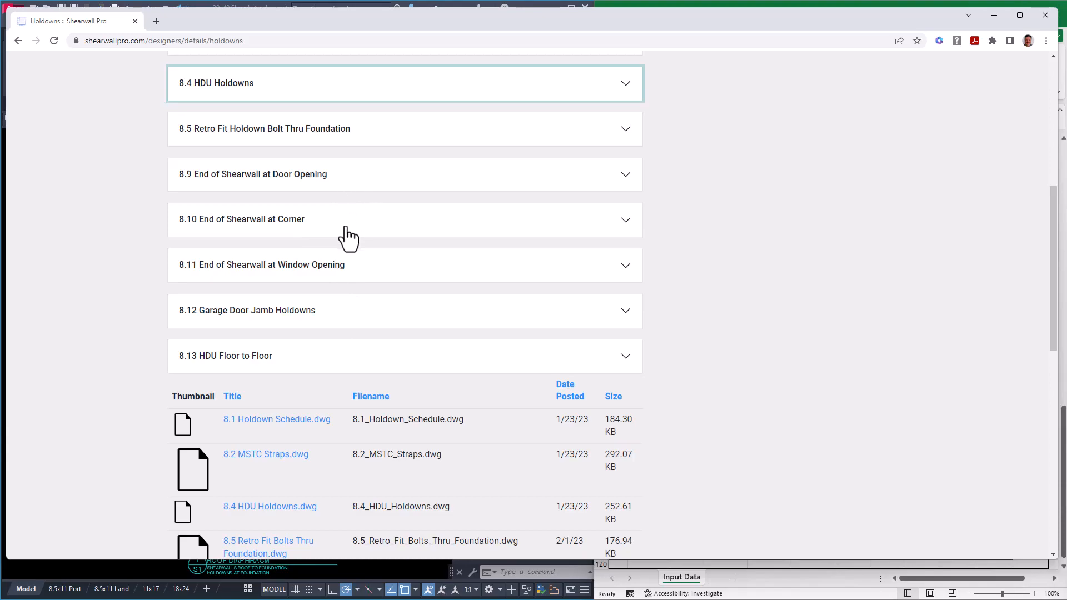
# Examine the 8.9 End of Shearwall at Door Opening detail and expand the 8.10 End of Shearwall at Corner section
pyautogui.click(356, 177)
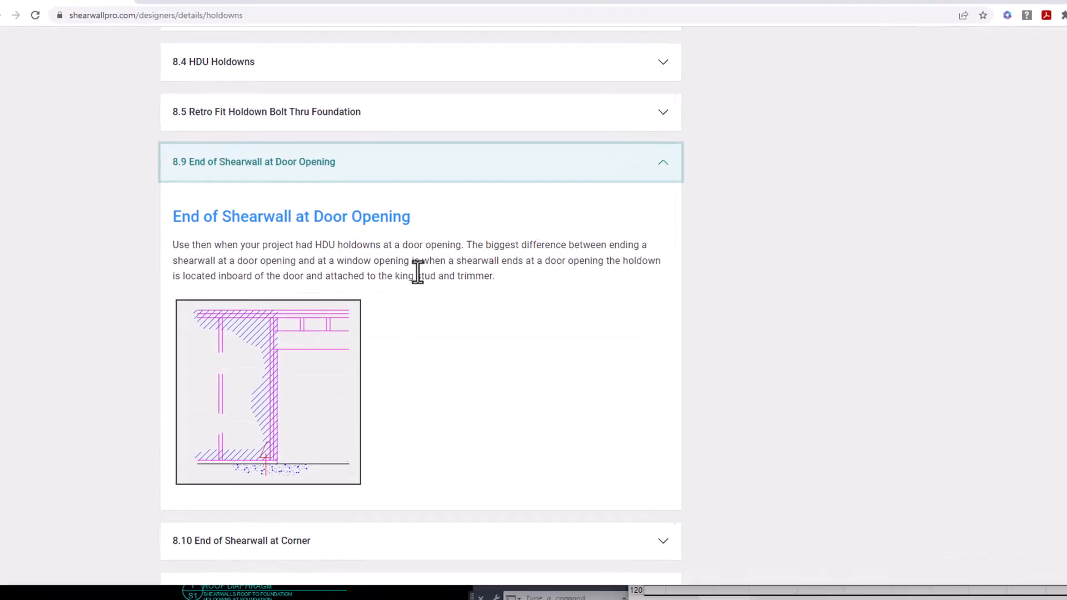
pyautogui.scroll(-1, 418, 272)
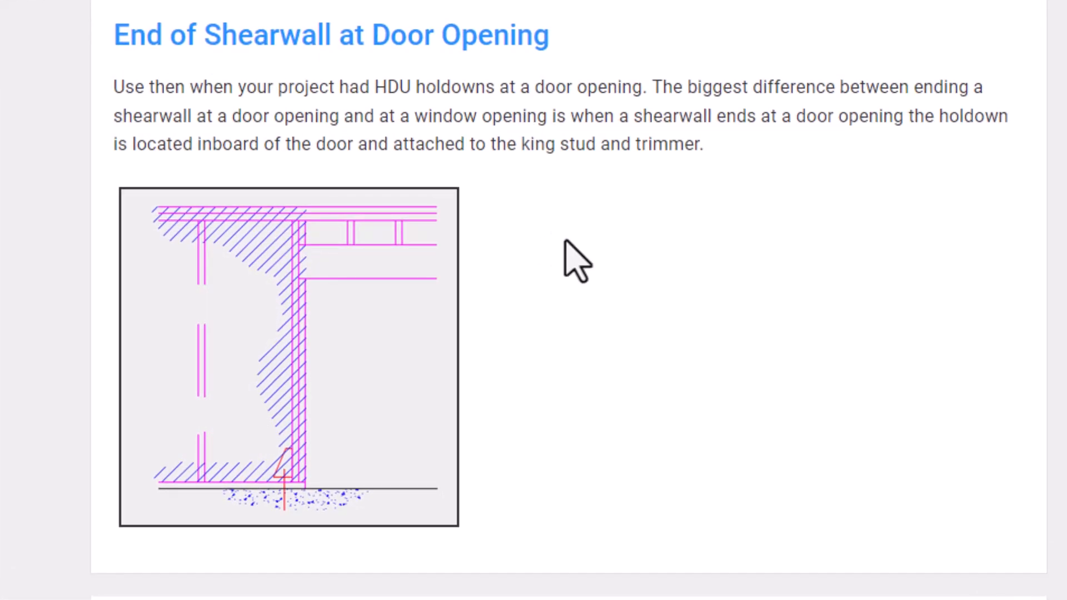
pyautogui.scroll(-1, 419, 268)
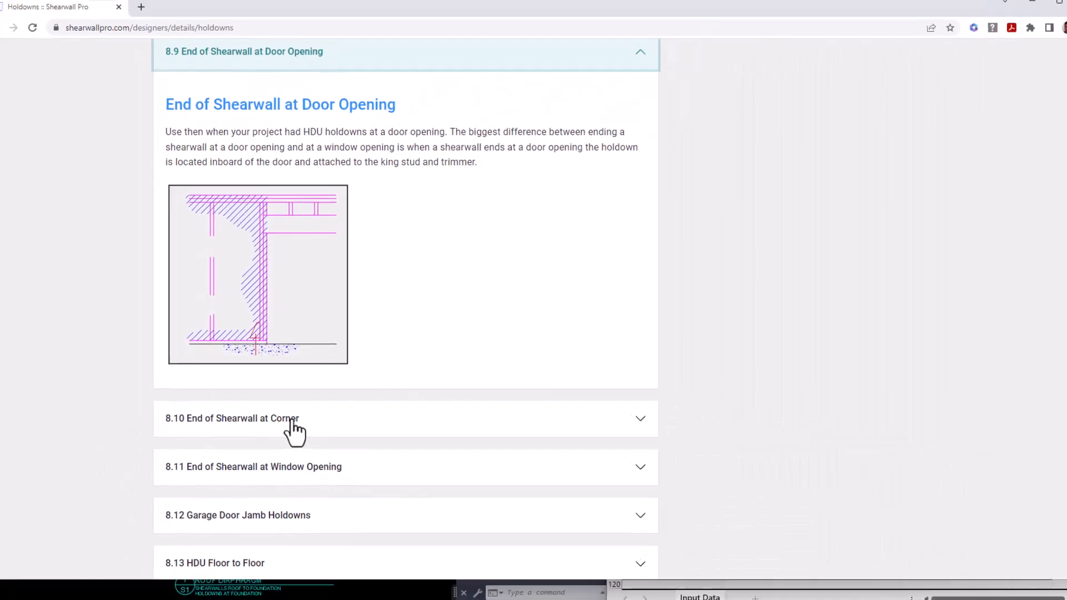
pyautogui.click(356, 519)
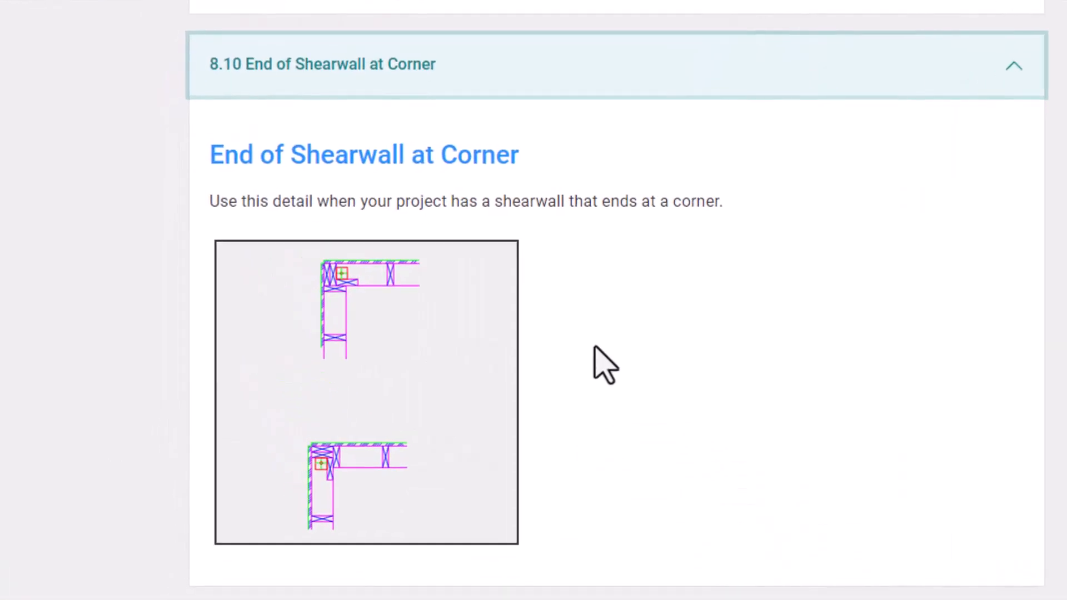
# Look through the remaining holdown sections below 8.10, including 8.13 HDU Floor to Floor, and return to the construction details overview
pyautogui.scroll(-1, 442, 301)
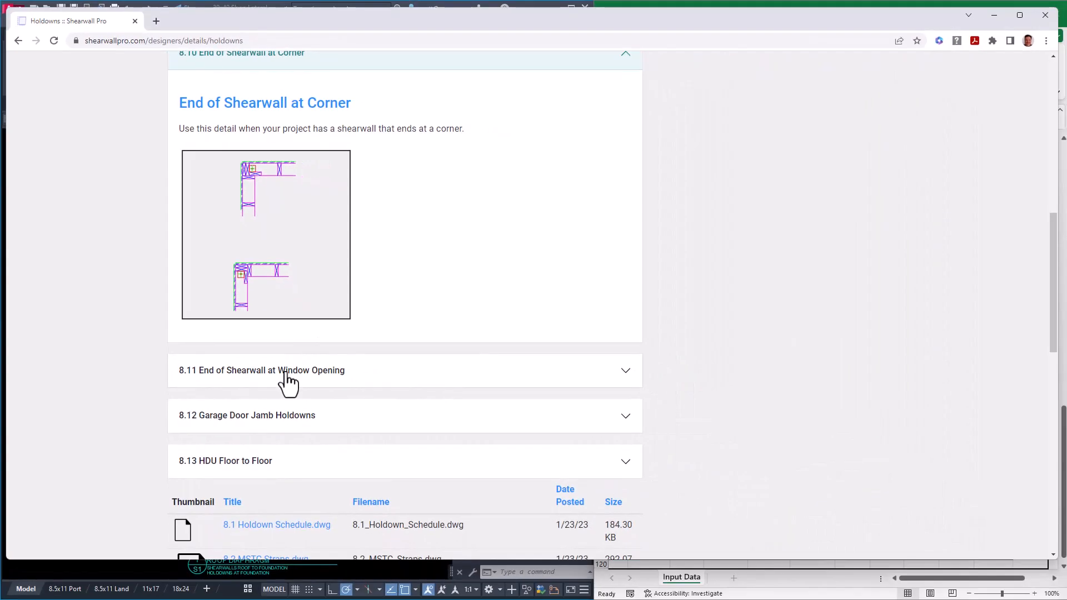
pyautogui.click(356, 477)
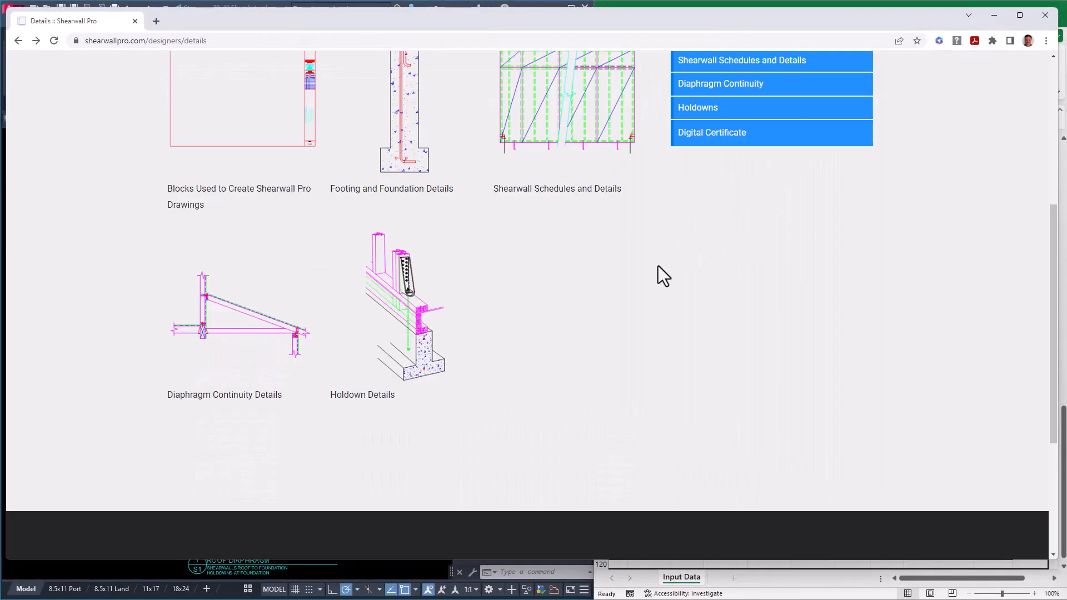
pyautogui.scroll(3, 611, 267)
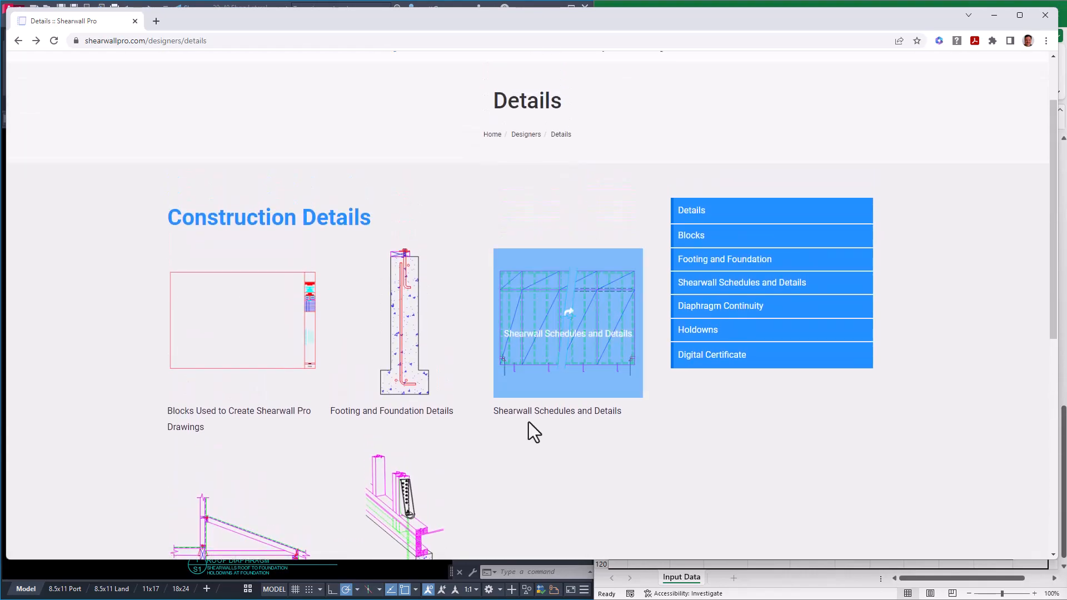
# Switch to AutoCAD LT, widen its window across the screen, and view the construction details placed beside the roof diaphragm plan
pyautogui.click(110, 569)
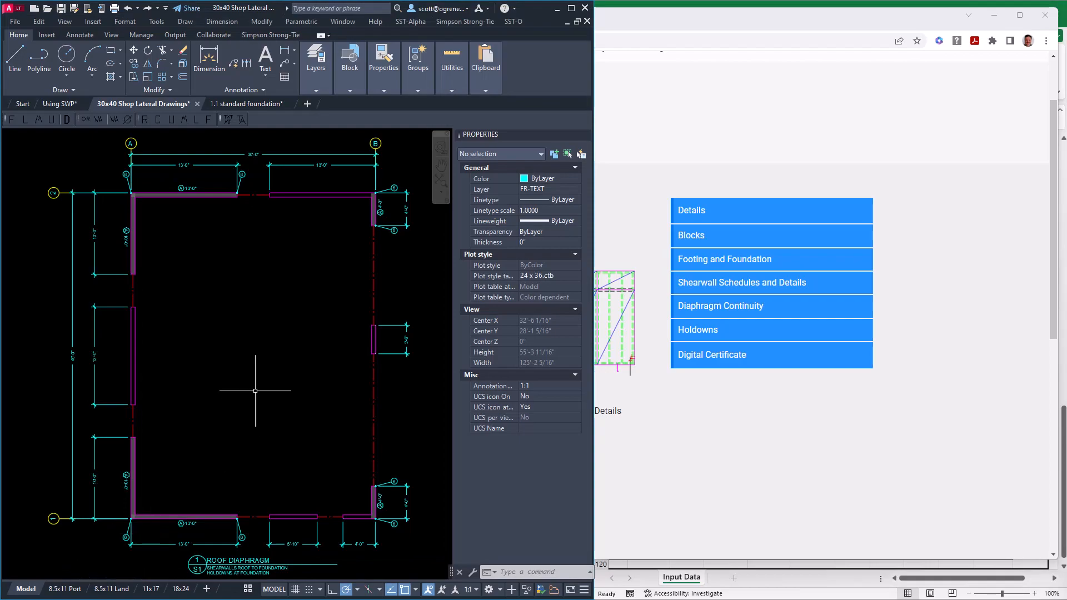
pyautogui.moveTo(592, 320); pyautogui.dragTo(1065, 332)
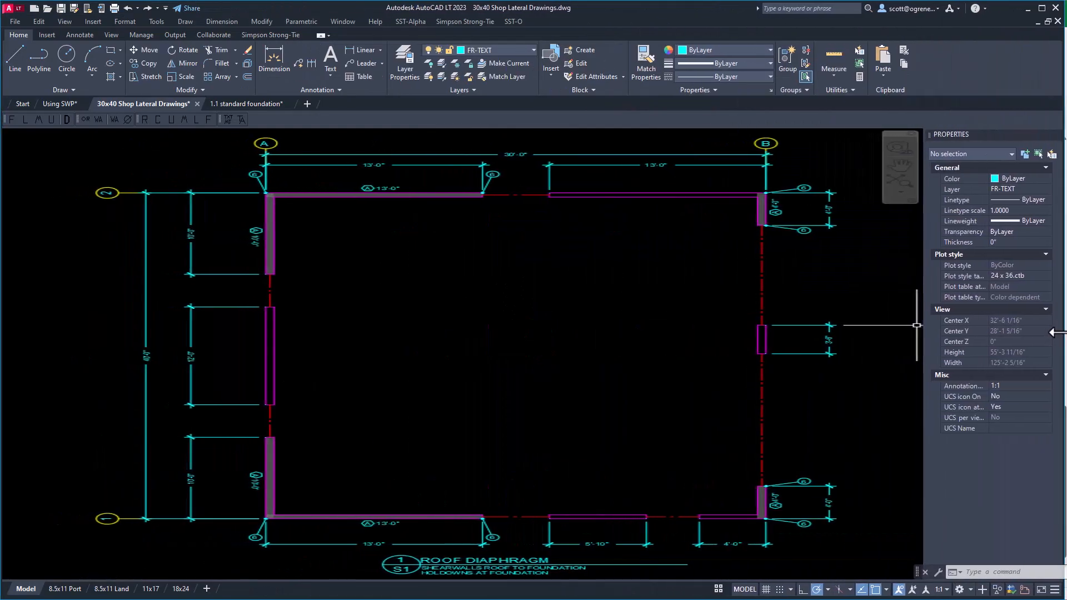
pyautogui.scroll(-5, 767, 326)
pyautogui.moveTo(624, 338); pyautogui.dragTo(255, 357, button='middle')
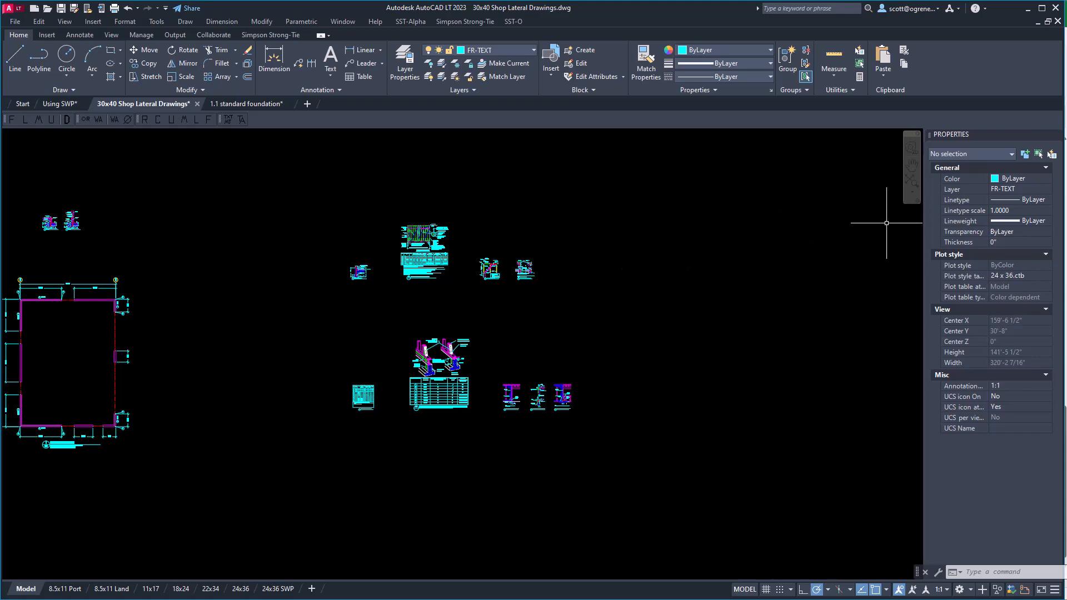
pyautogui.click(1065, 192)
pyautogui.click(210, 294)
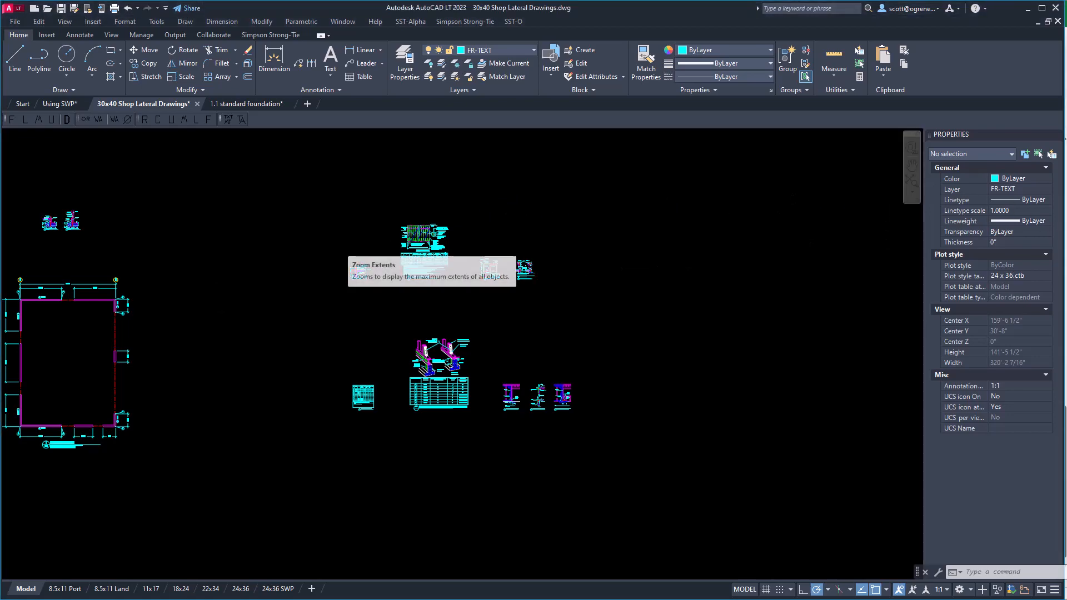
pyautogui.moveTo(215, 290); pyautogui.dragTo(236, 287, button='middle')
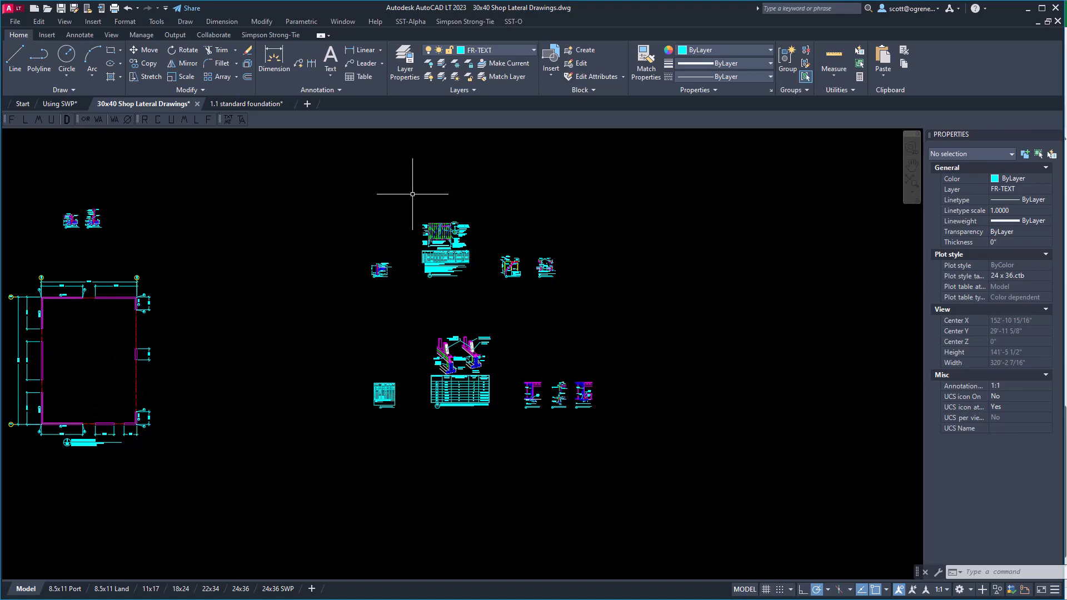
# Open the 24x36 SWP layout and review sheet S1 with its plan, schedules and construction details
pyautogui.hotkey('alt', 'Tab')
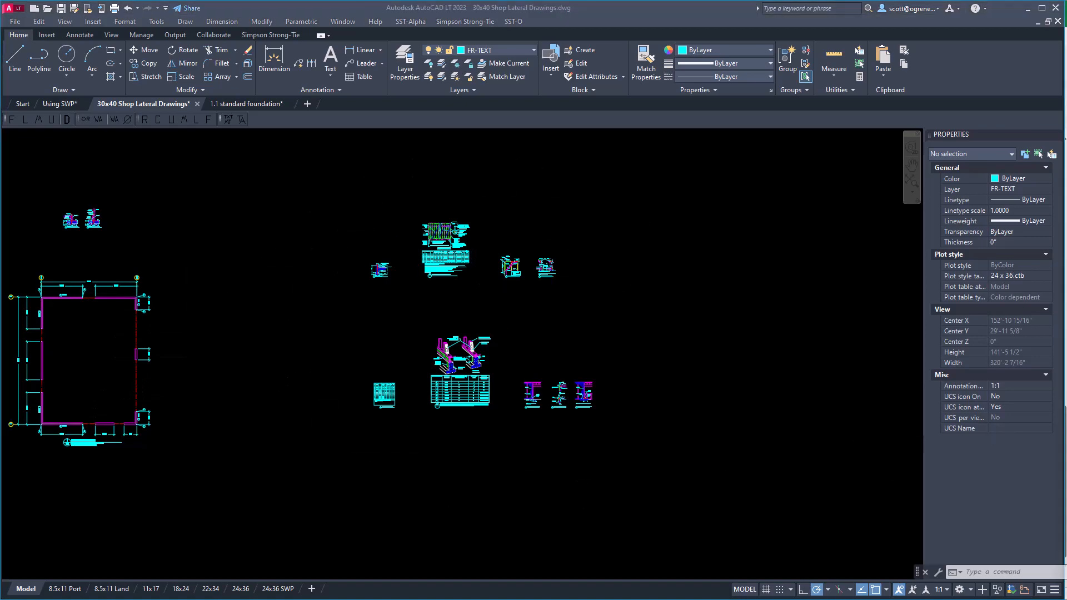
pyautogui.moveTo(278, 590)
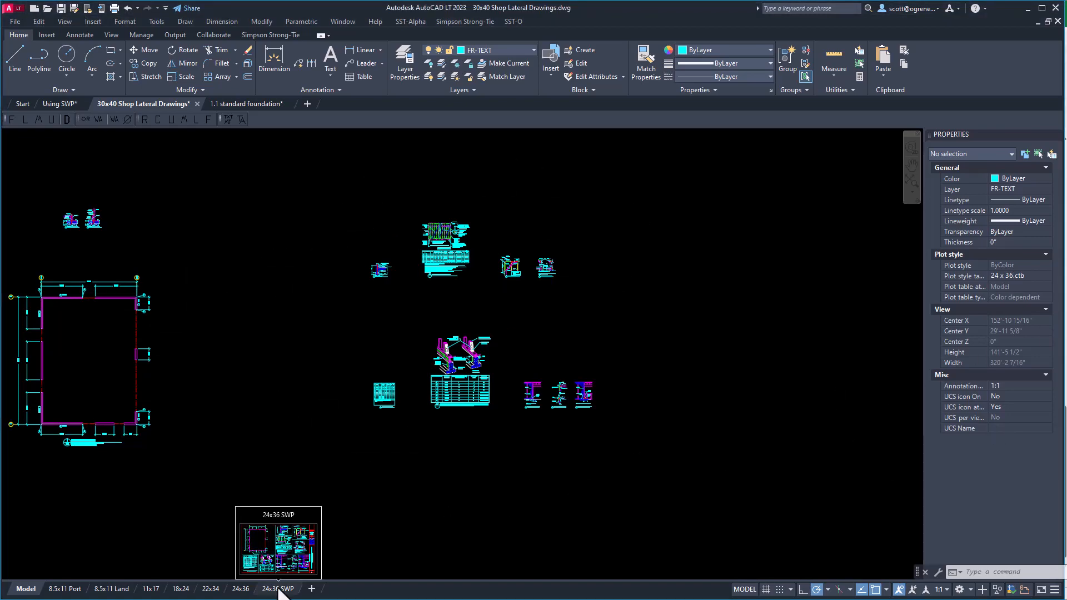
pyautogui.click(278, 589)
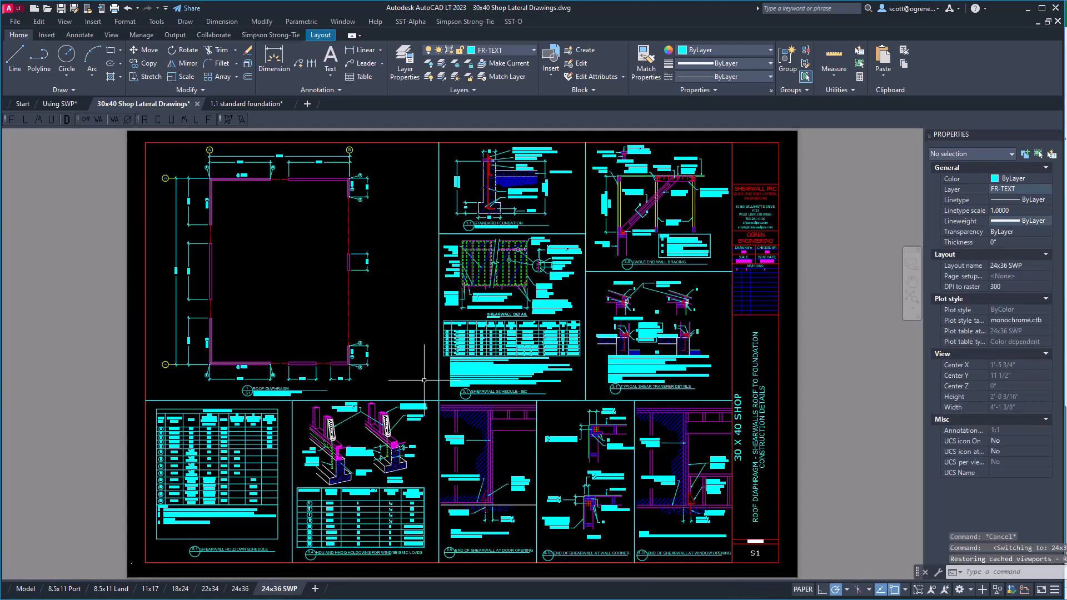
pyautogui.hotkey('alt', 'Tab')
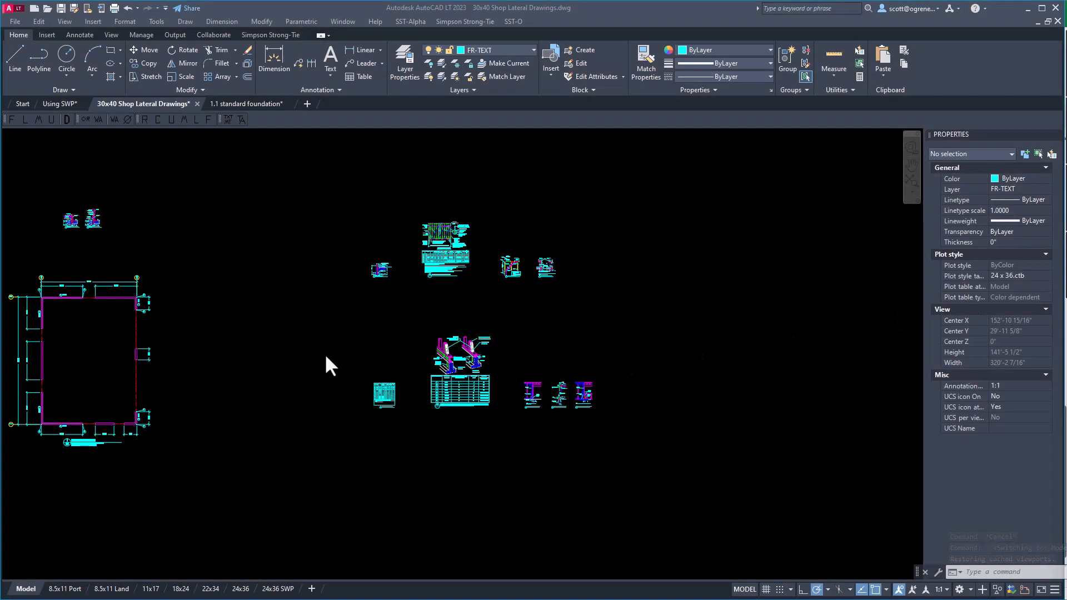
# Examine the whole roof diaphragm plan up close in model space, including its shearwalls, holdown tags and title
pyautogui.moveTo(287, 360); pyautogui.dragTo(488, 361, button='middle')
pyautogui.scroll(4, 248, 353)
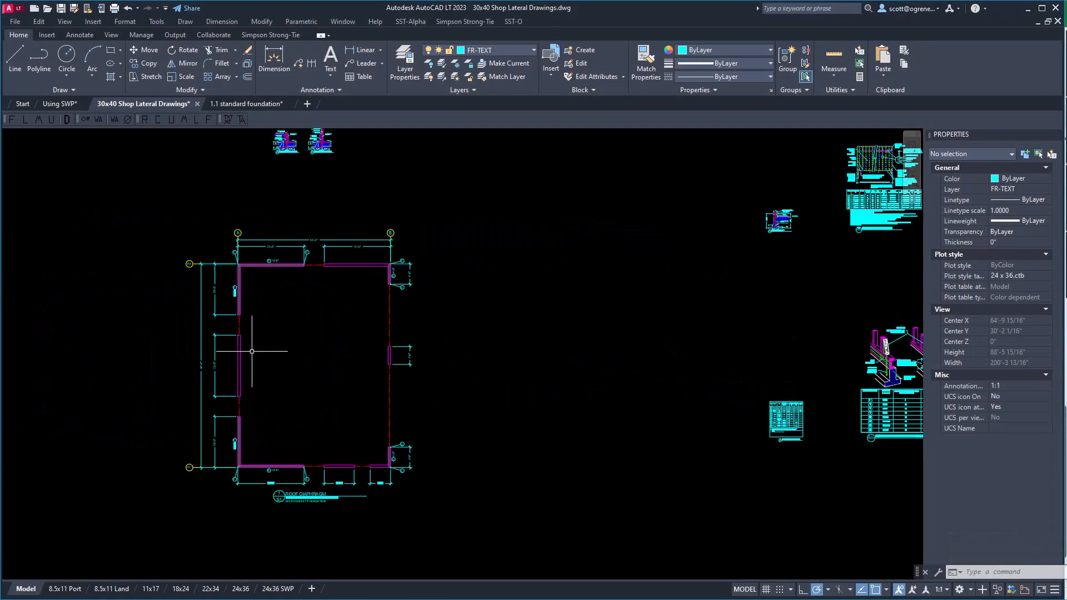
pyautogui.hotkey('alt', 'Tab')
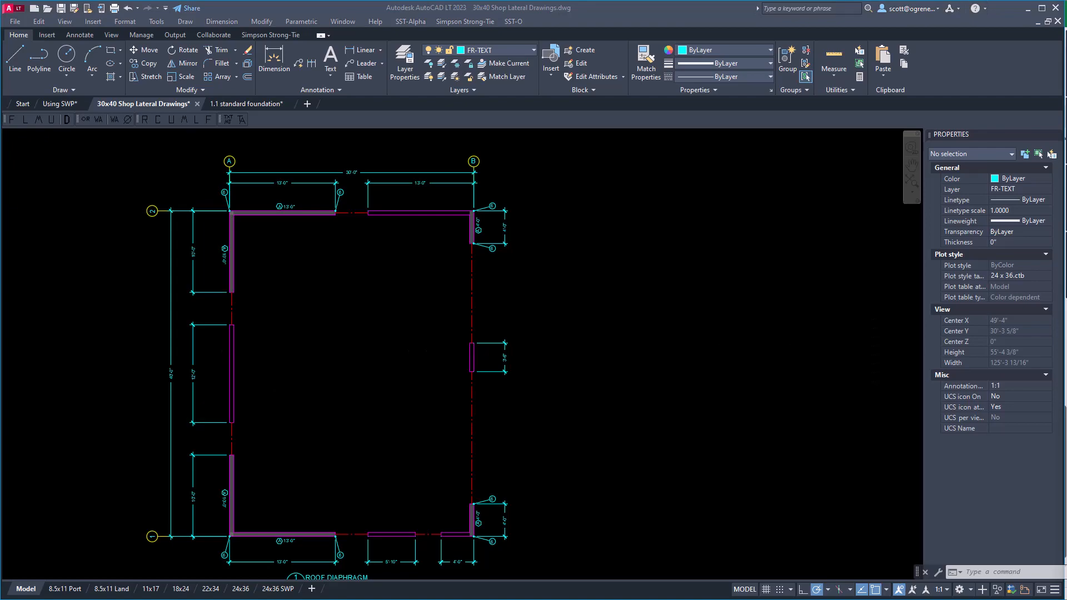
pyautogui.click(559, 382)
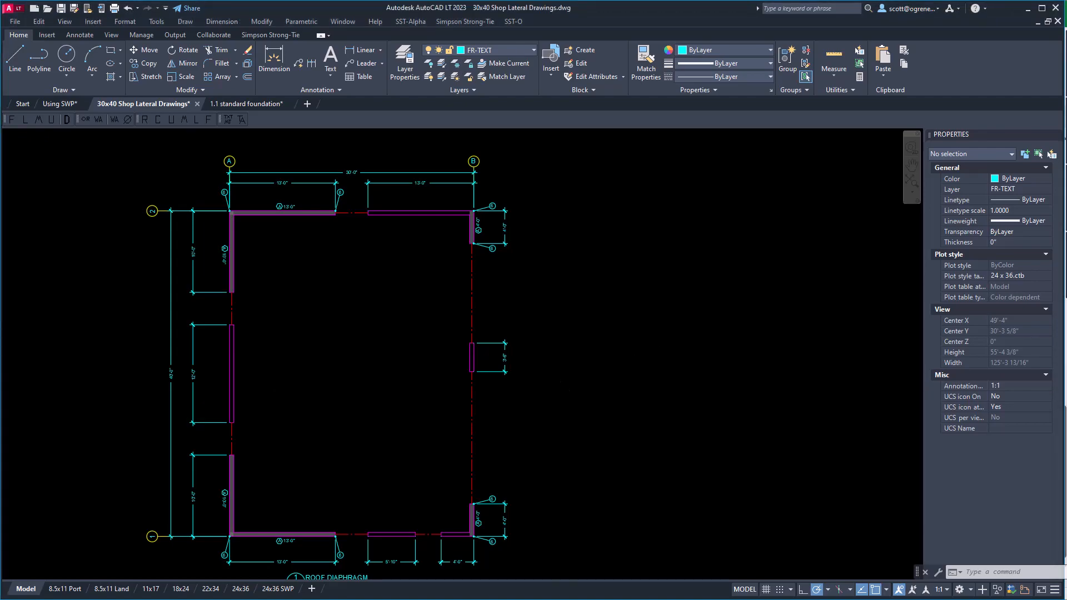
pyautogui.moveTo(613, 415); pyautogui.dragTo(634, 389, button='middle')
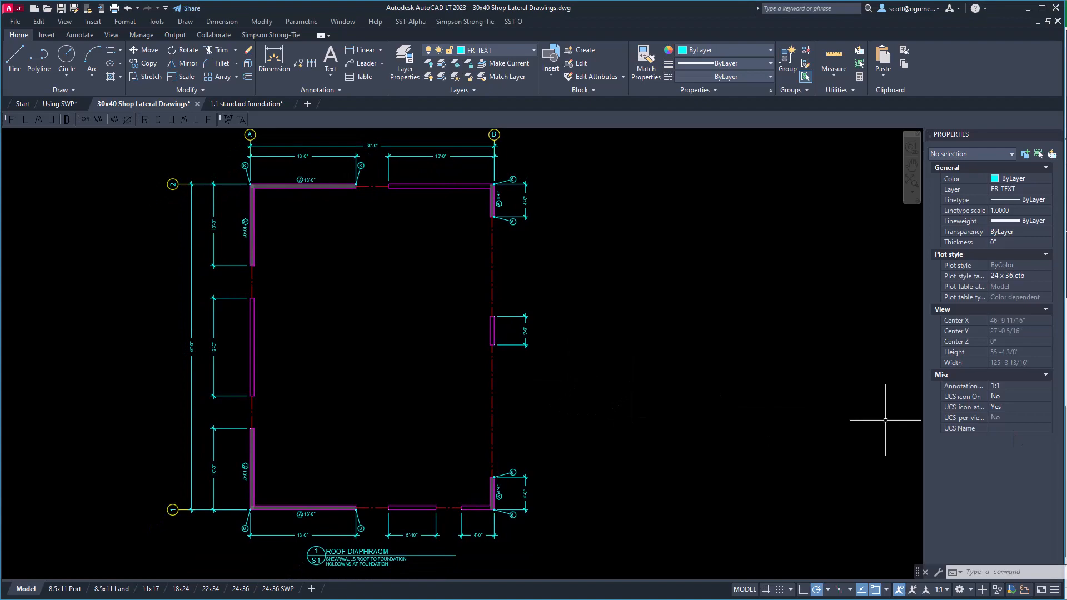
# Switch to the Shearwall Pro spreadsheet and review the building, roof gable and diaphragm data on the Input Data sheet
pyautogui.hotkey('alt', 'Tab')
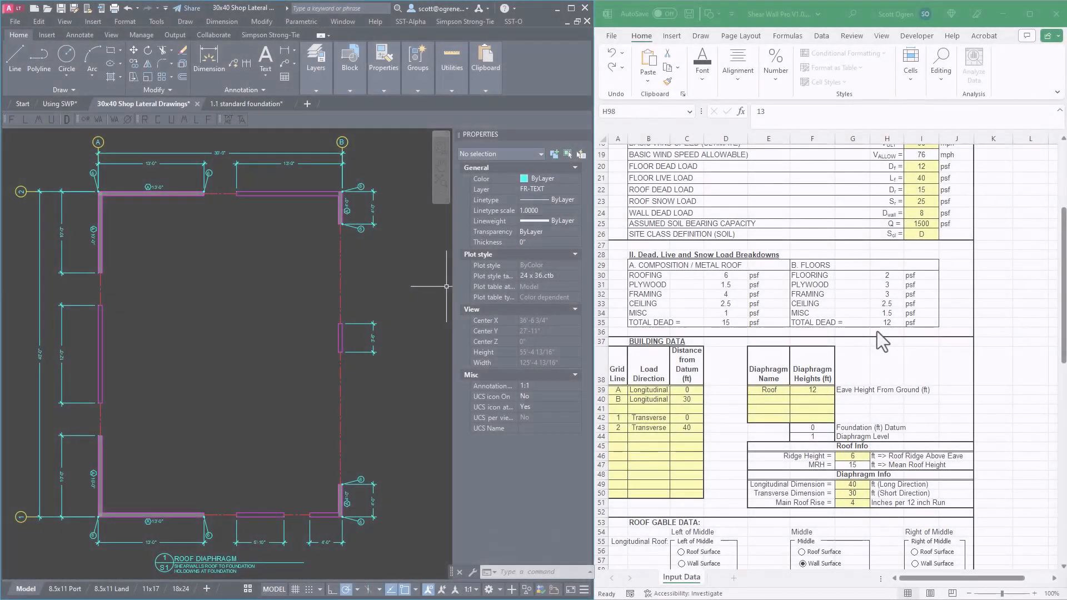
pyautogui.scroll(-3, 878, 331)
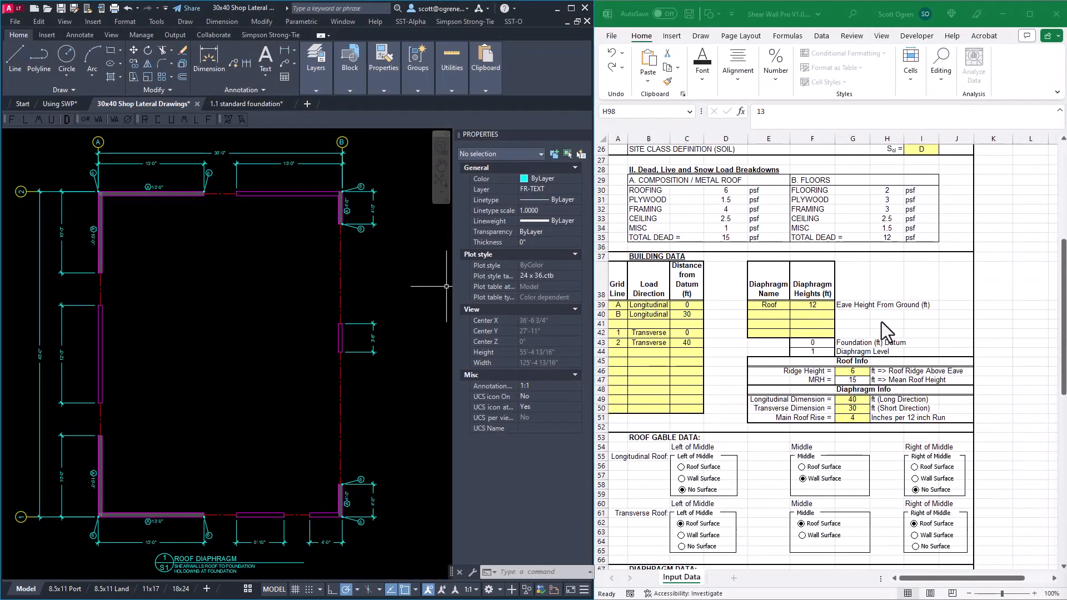
pyautogui.scroll(-4, 881, 322)
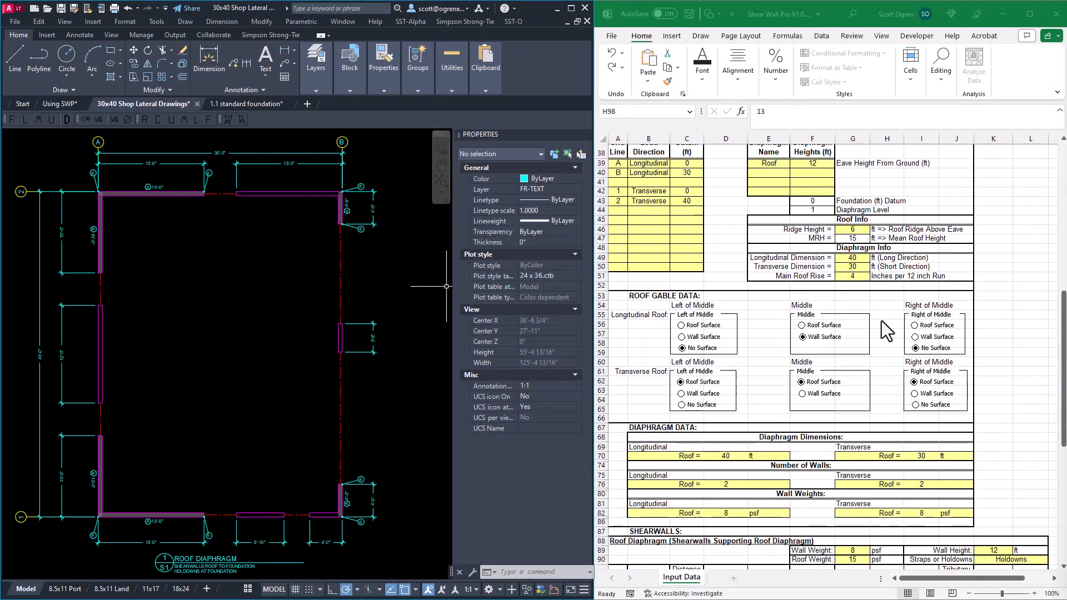
pyautogui.scroll(-2, 857, 311)
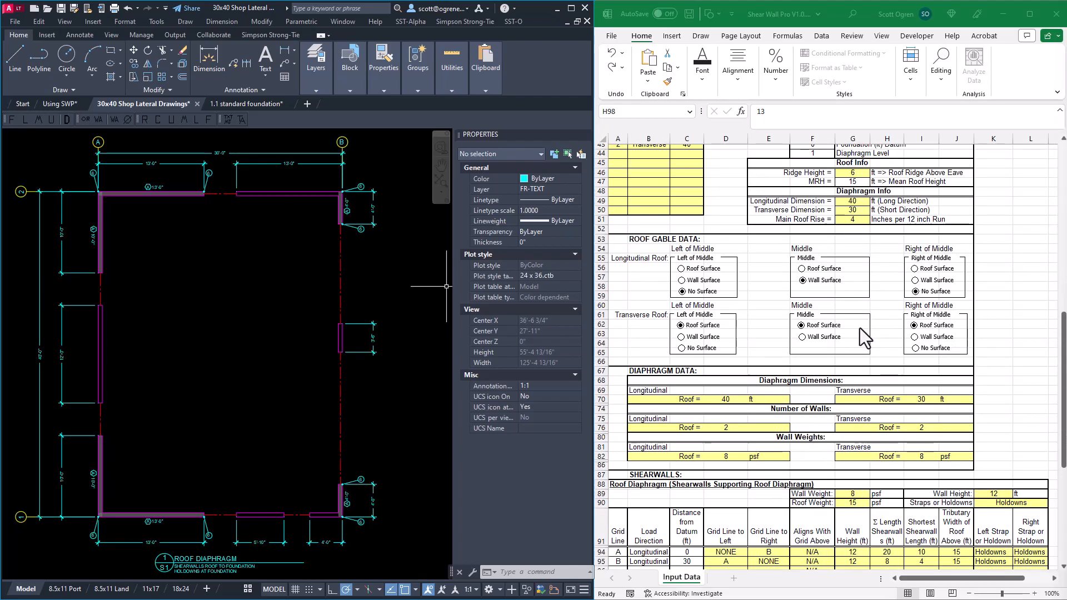
pyautogui.scroll(4, 848, 334)
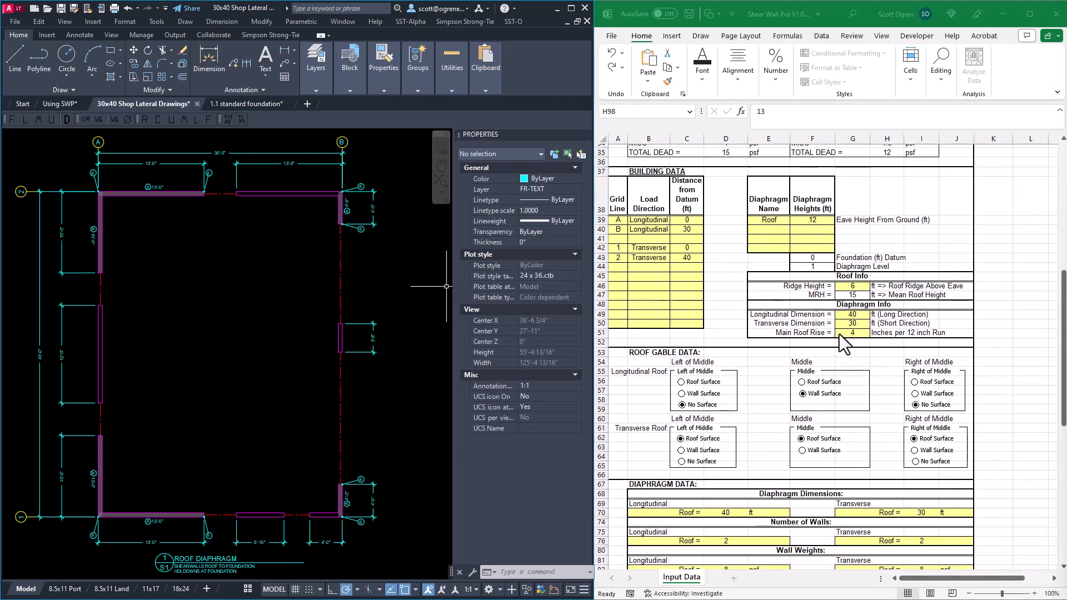
# Return to the roof diaphragm drawing and examine the shearwalls along grid line B
pyautogui.click(186, 305)
pyautogui.click(203, 302)
pyautogui.moveTo(211, 318)
pyautogui.mouseDown(button='middle')
pyautogui.moveTo(172, 317)
pyautogui.moveTo(242, 323)
pyautogui.moveTo(222, 323)
pyautogui.mouseUp(button='middle')
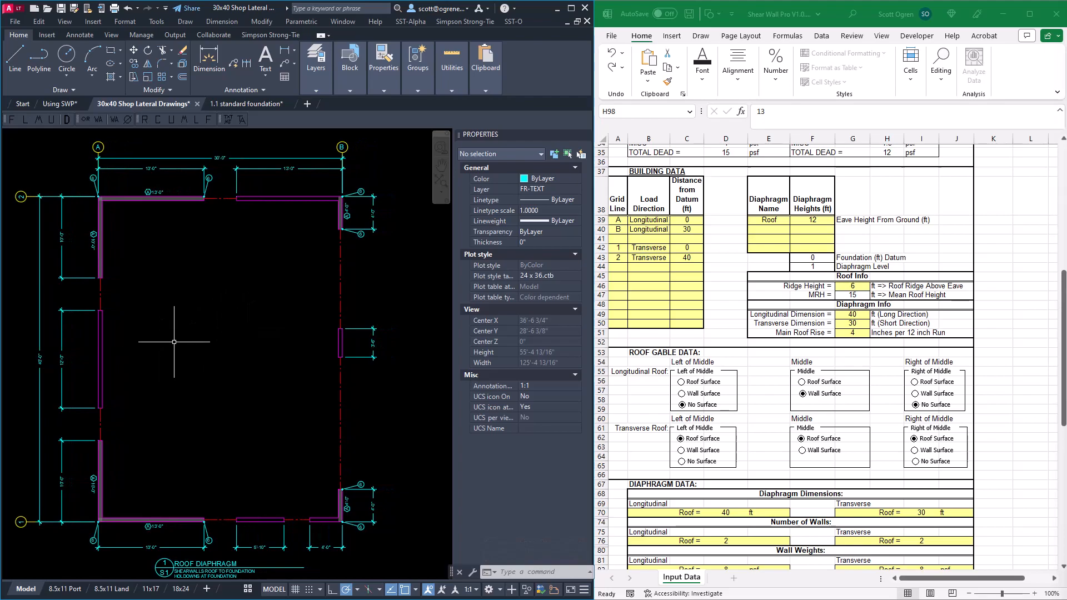
pyautogui.moveTo(251, 365); pyautogui.dragTo(164, 365, button='middle')
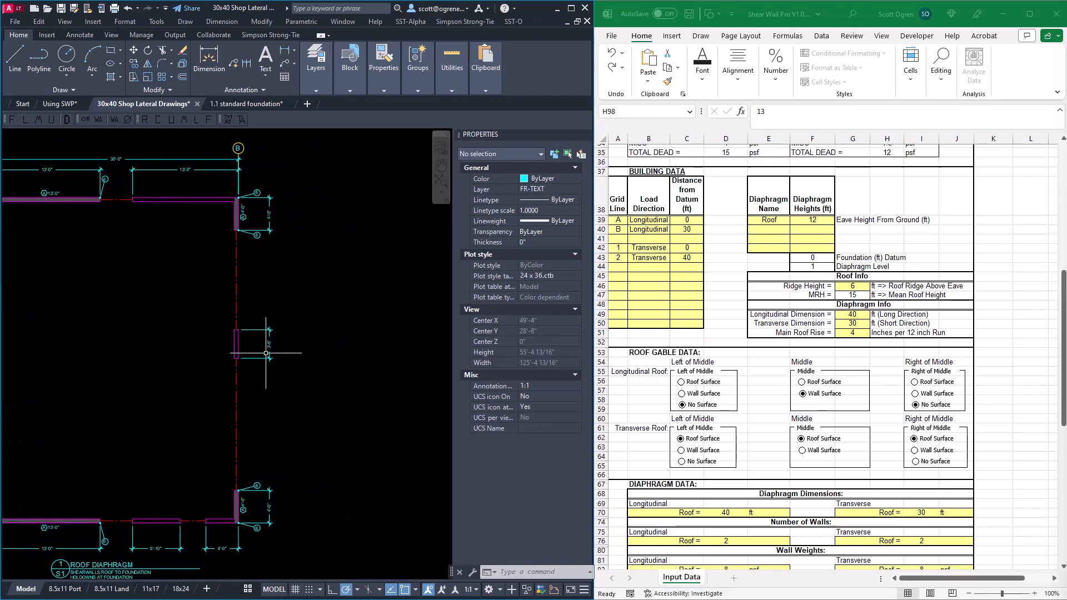
pyautogui.moveTo(355, 355); pyautogui.dragTo(275, 364, button='middle')
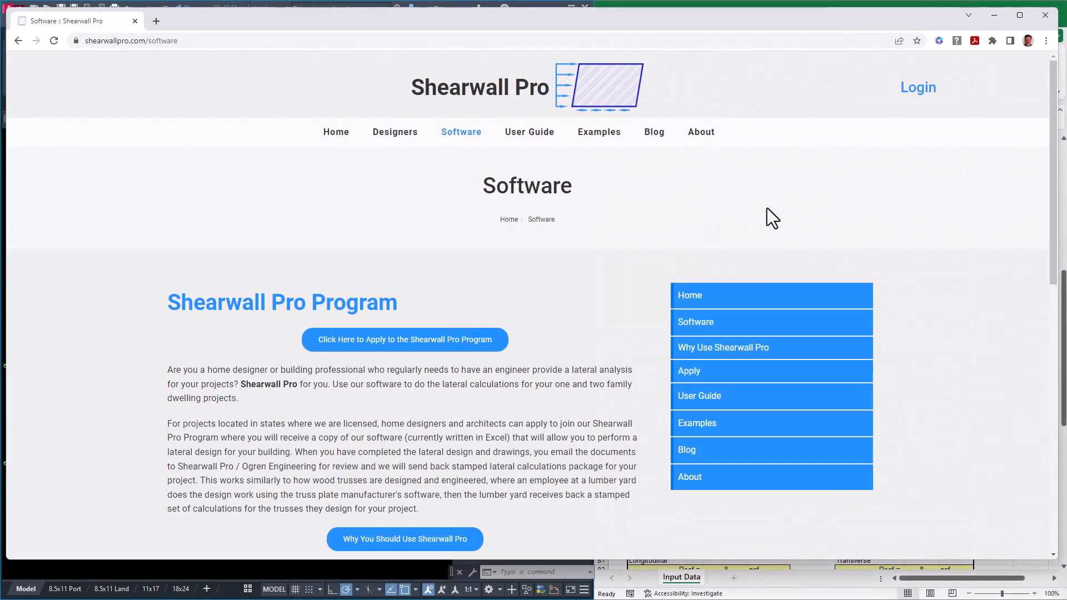
# Open the software Apply page on the Shearwall Pro website and read through the program requirements and application form
pyautogui.moveTo(459, 148)
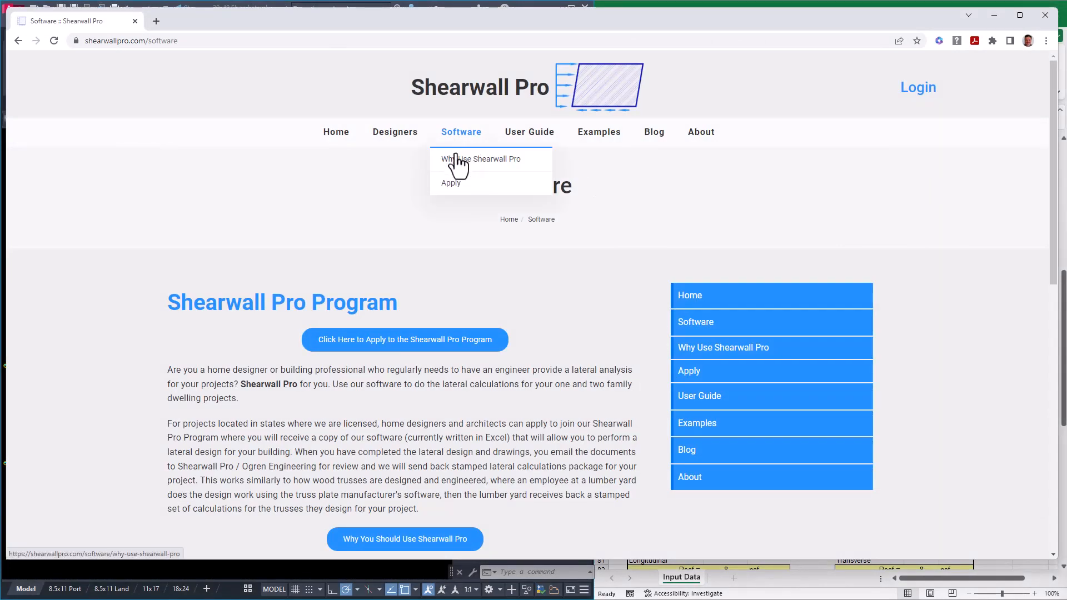
pyautogui.click(448, 185)
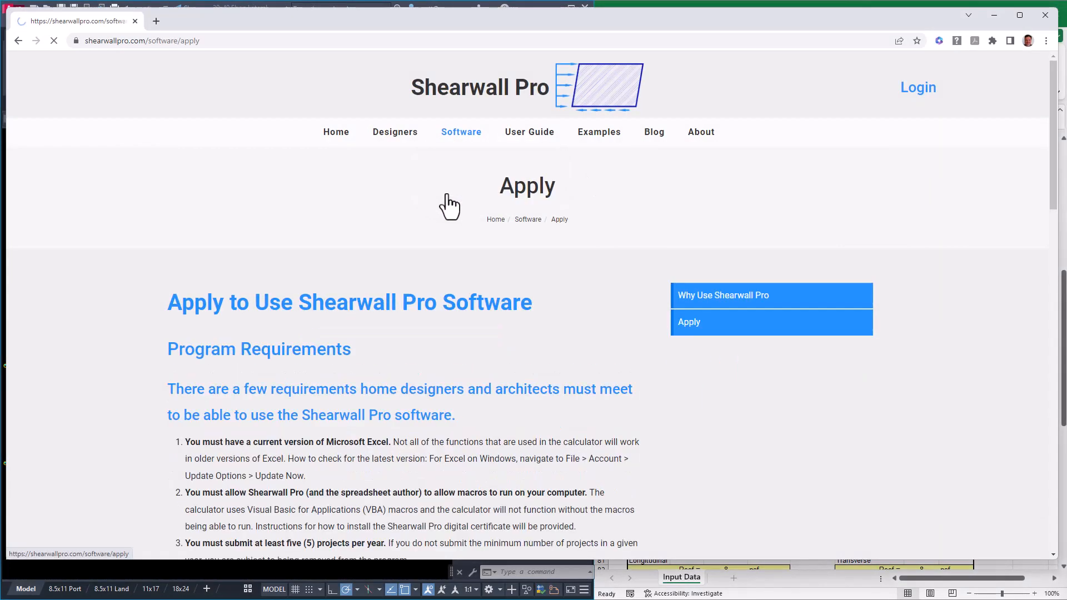
pyautogui.scroll(-4, 559, 221)
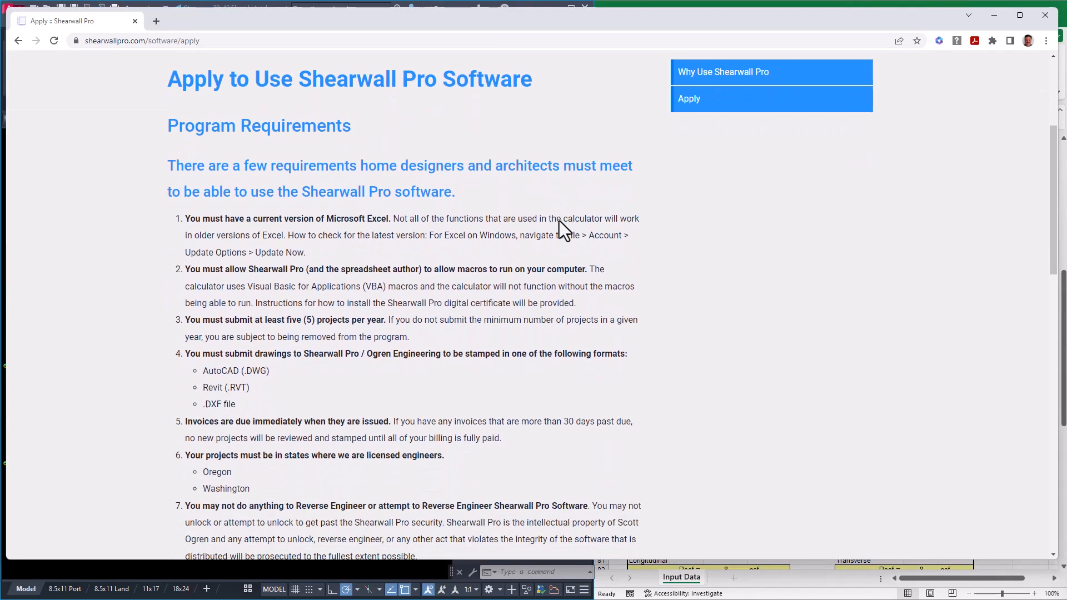
pyautogui.scroll(-6, 559, 221)
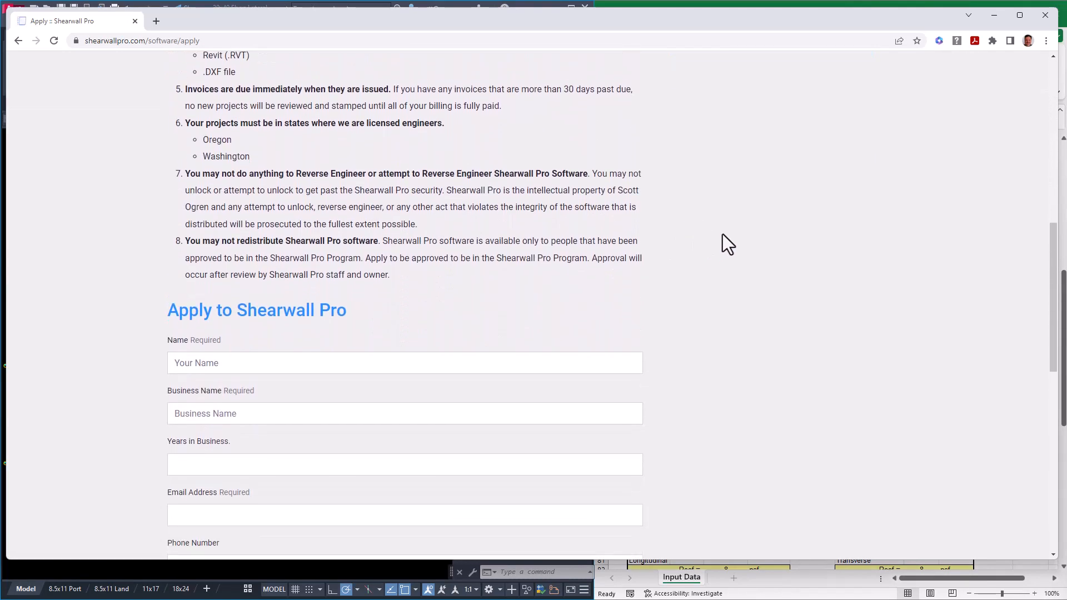
pyautogui.scroll(-8, 722, 235)
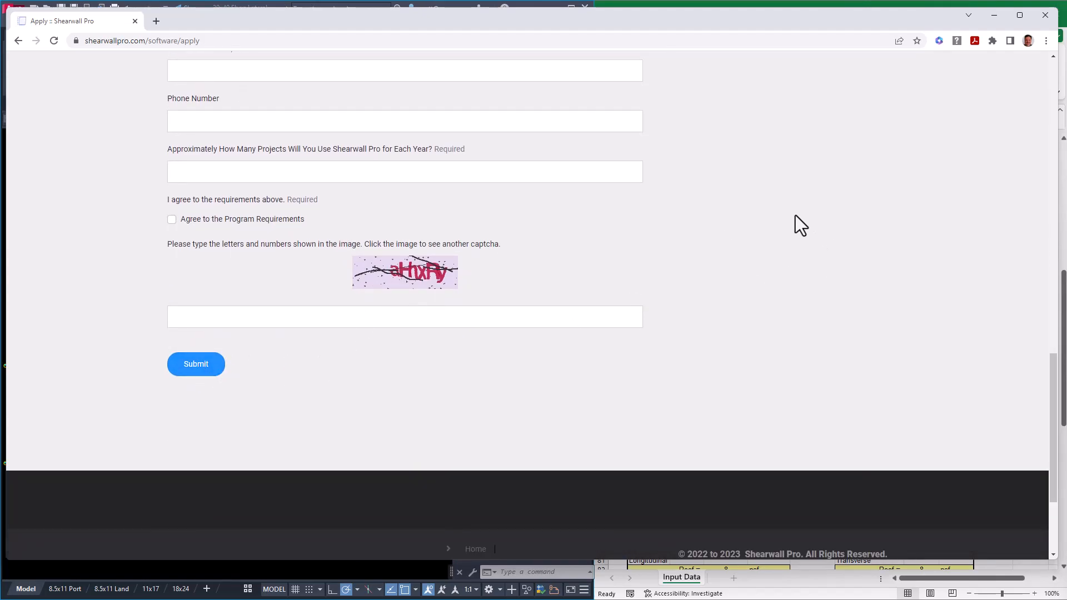
pyautogui.scroll(20, 795, 215)
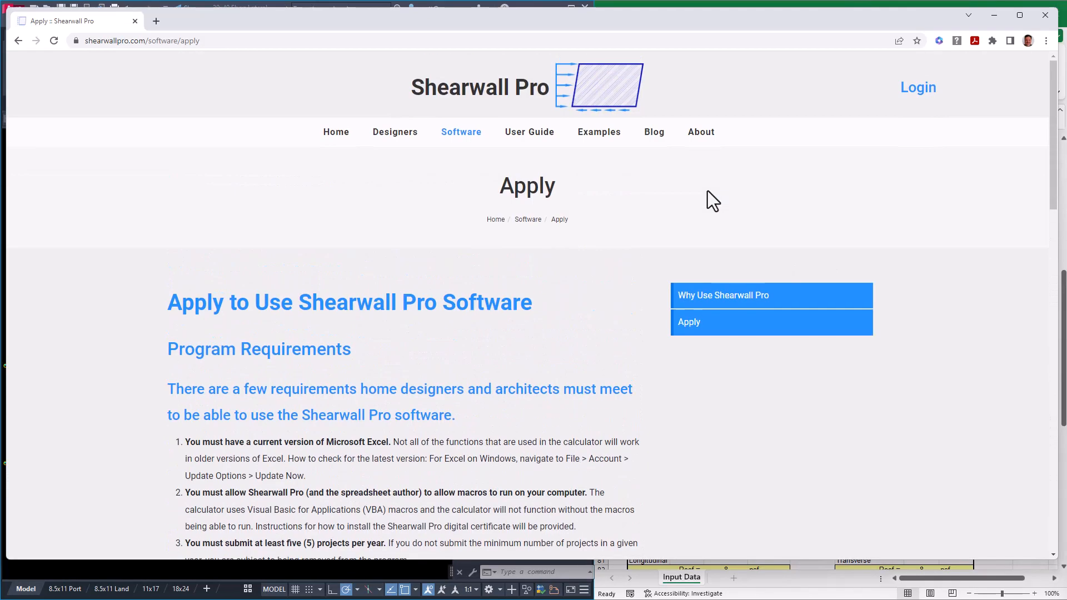
# Go to the website's login page, open the sign-up form, and look over the Site Registration fields
pyautogui.click(915, 96)
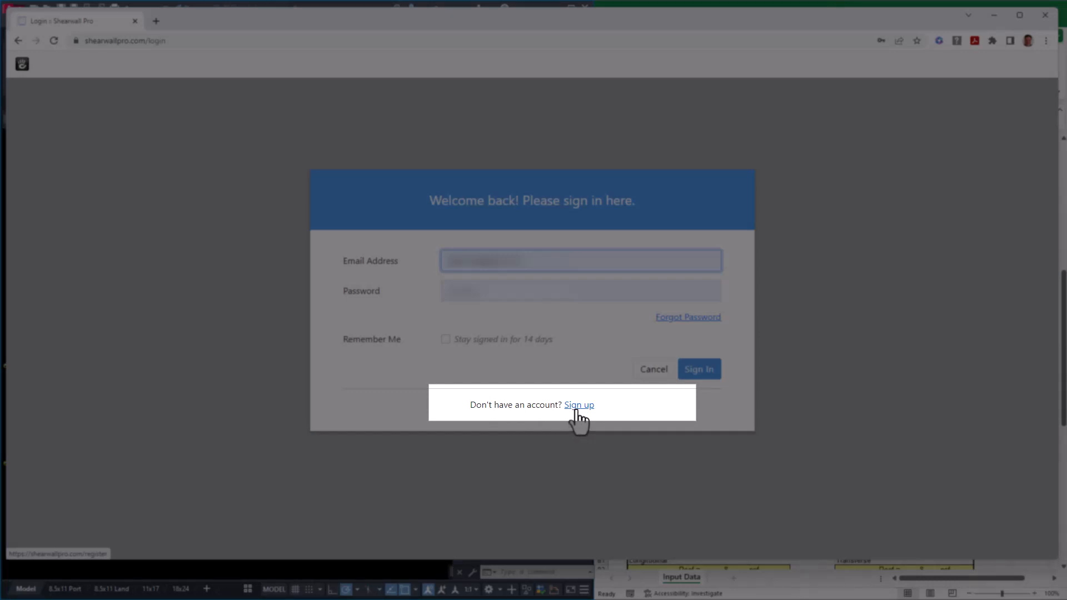
pyautogui.click(577, 405)
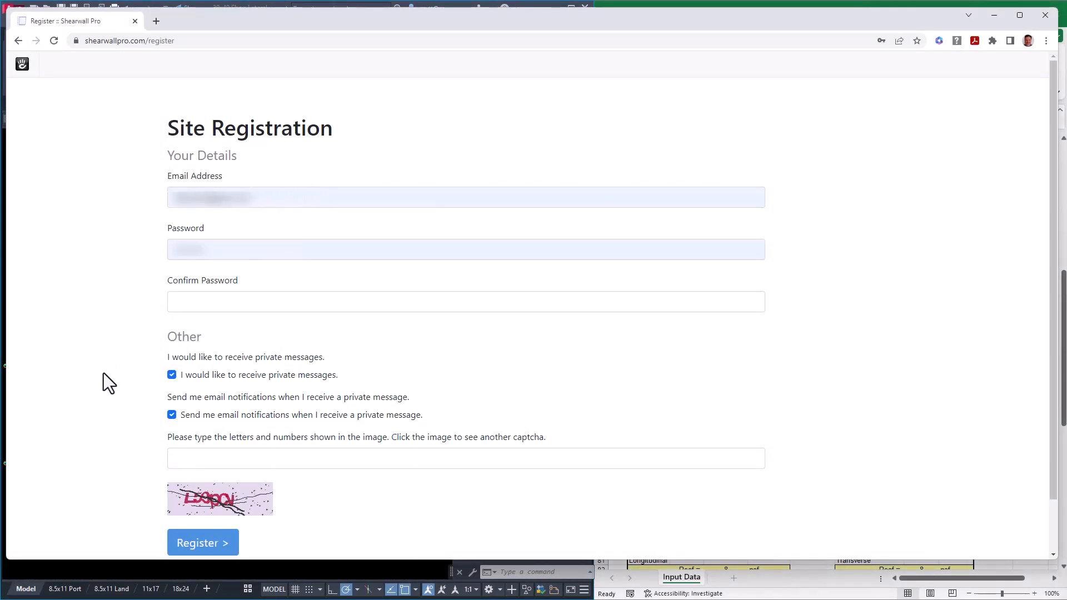
pyautogui.scroll(-1, 300, 483)
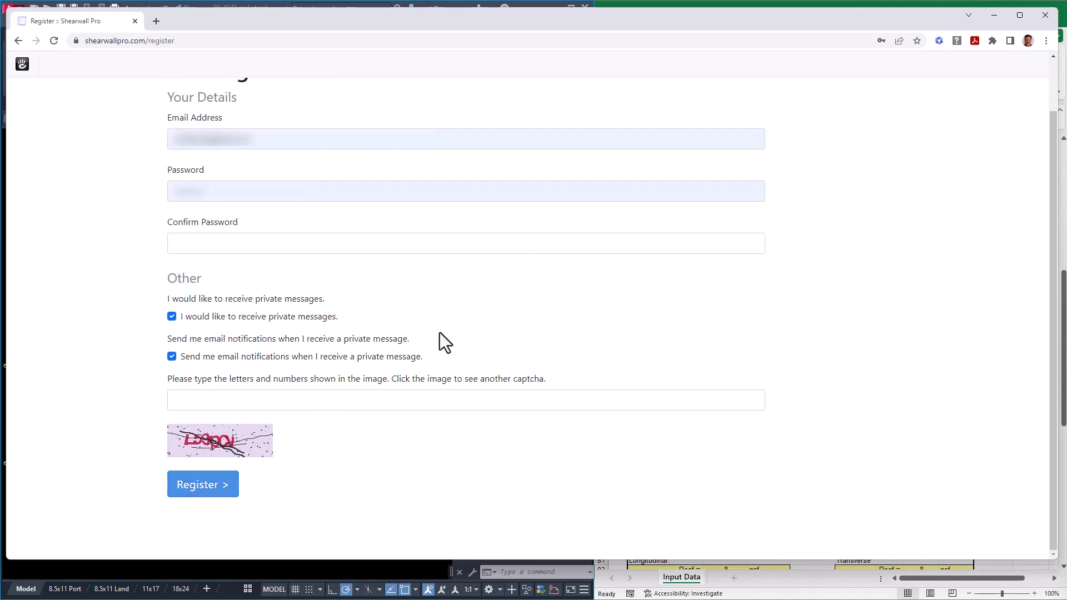
pyautogui.scroll(1, 439, 324)
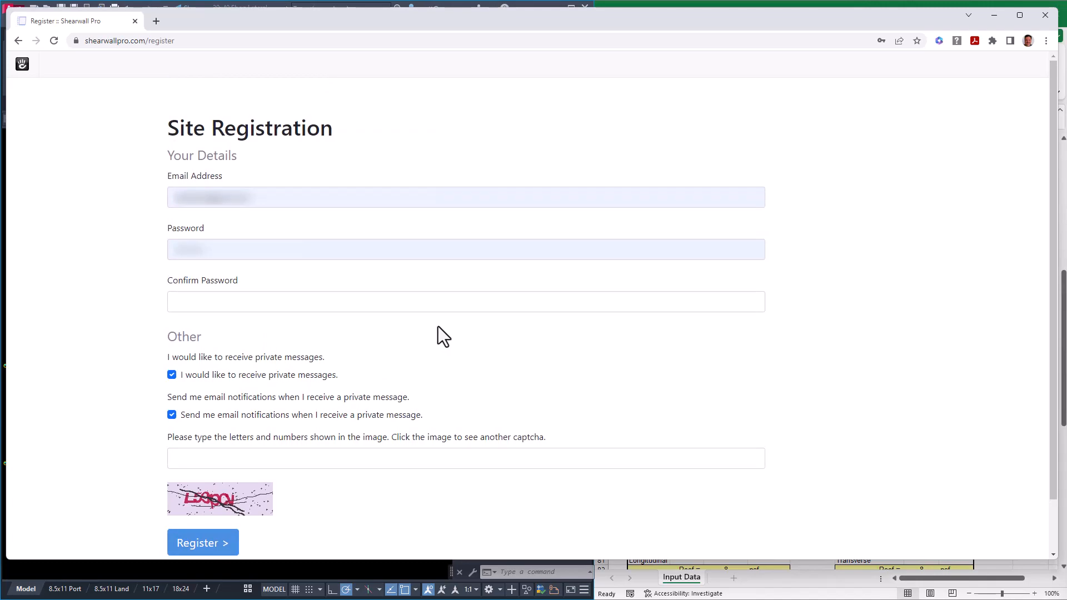